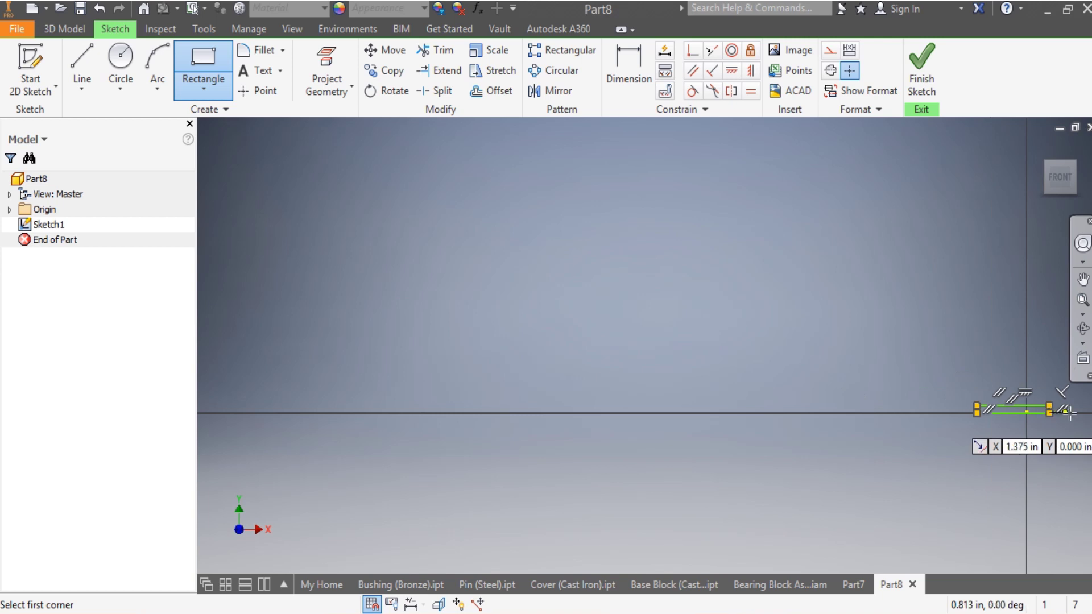
Step: Dimension the rectangle's short vertical edge and set its height to 0.75 in
{"action": "scroll", "coordinate": [1064, 411], "scroll_direction": "down", "scroll_amount": 8}
{"action": "scroll", "coordinate": [987, 375], "scroll_direction": "down", "scroll_amount": 3}
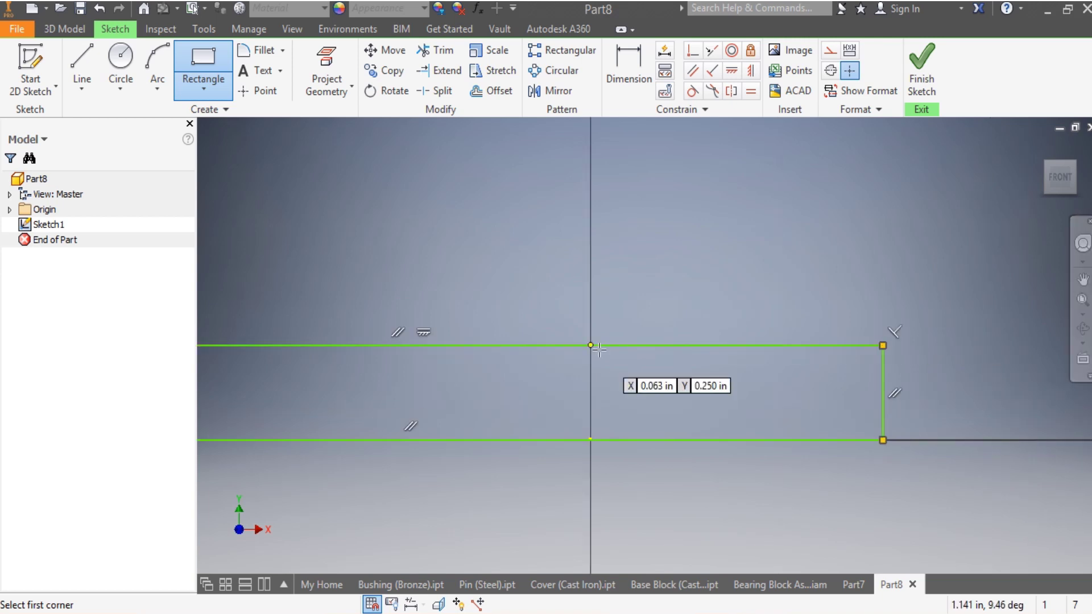
{"action": "scroll", "coordinate": [601, 351], "scroll_direction": "up", "scroll_amount": 5}
{"action": "left_click", "coordinate": [628, 65]}
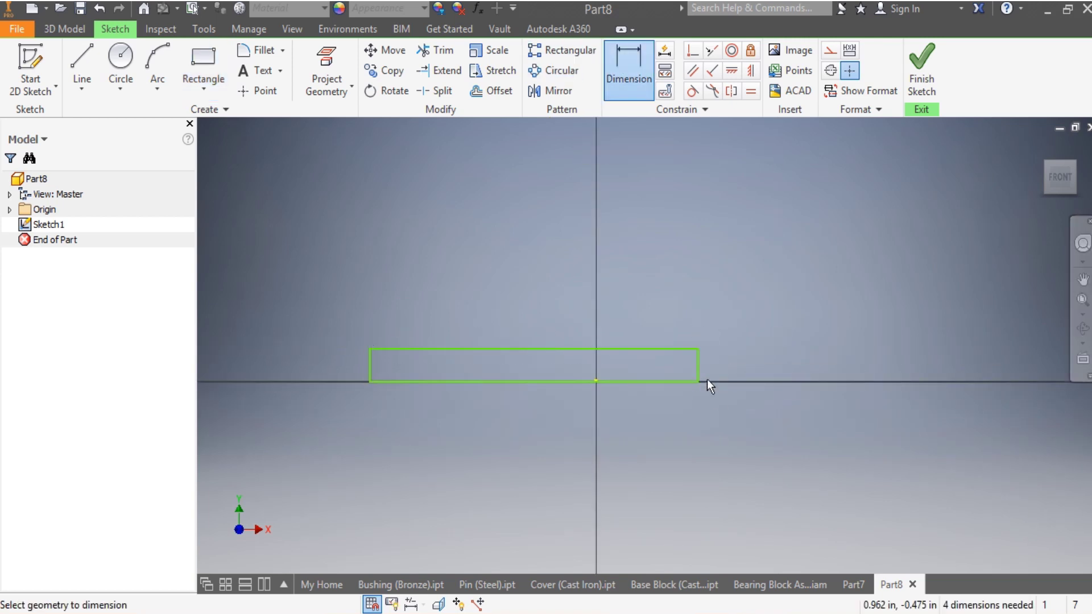
{"action": "left_click", "coordinate": [796, 353]}
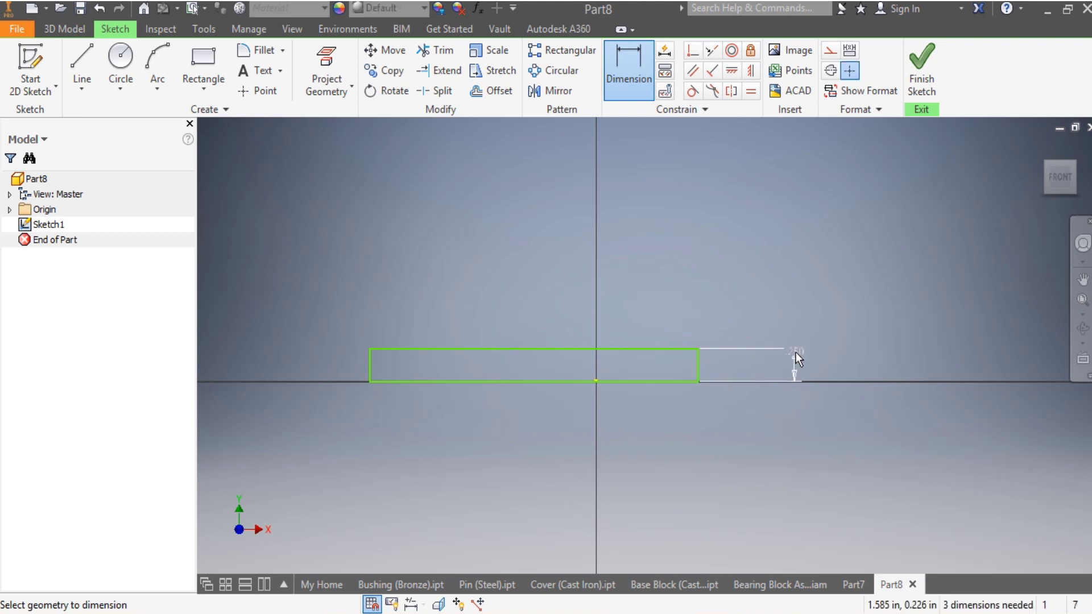
{"action": "type", "text": "0.75"}
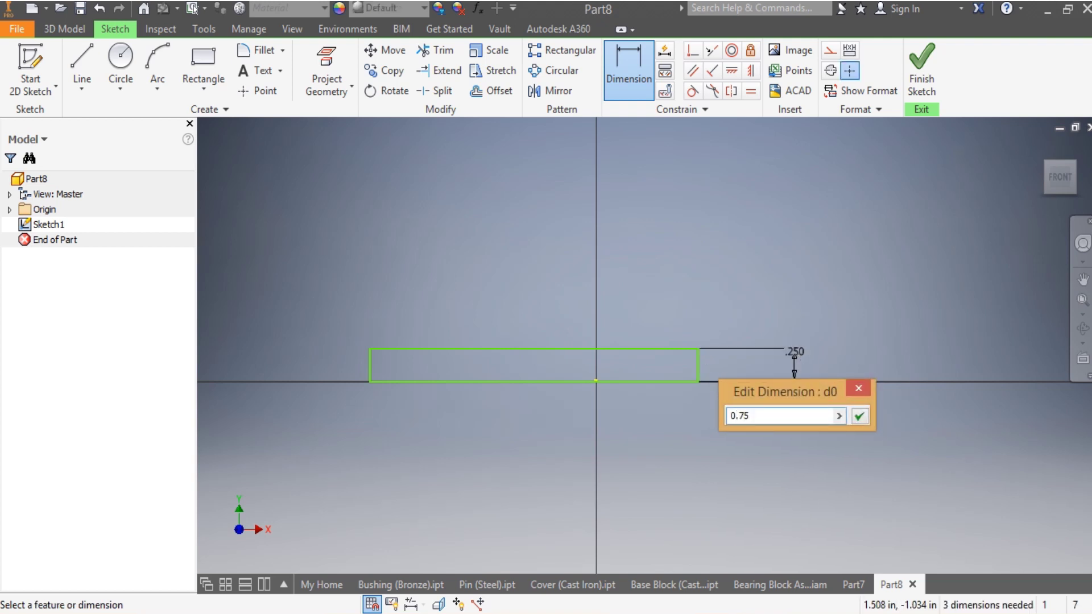
{"action": "key", "text": "Return"}
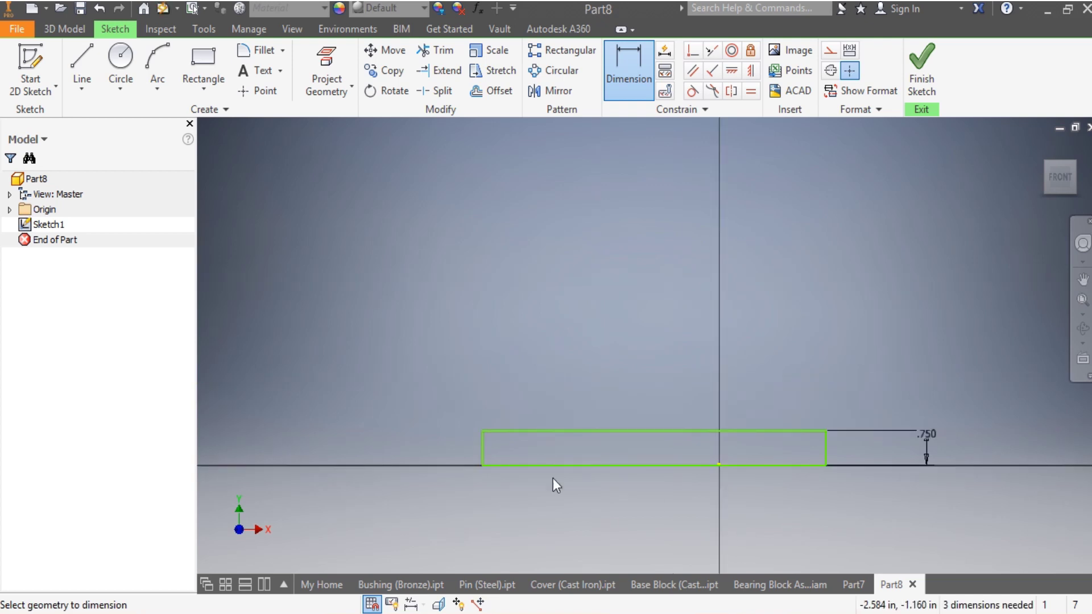
Step: Dimension the rectangle's upper edge and set its length to 12 in
{"action": "left_click", "coordinate": [532, 431]}
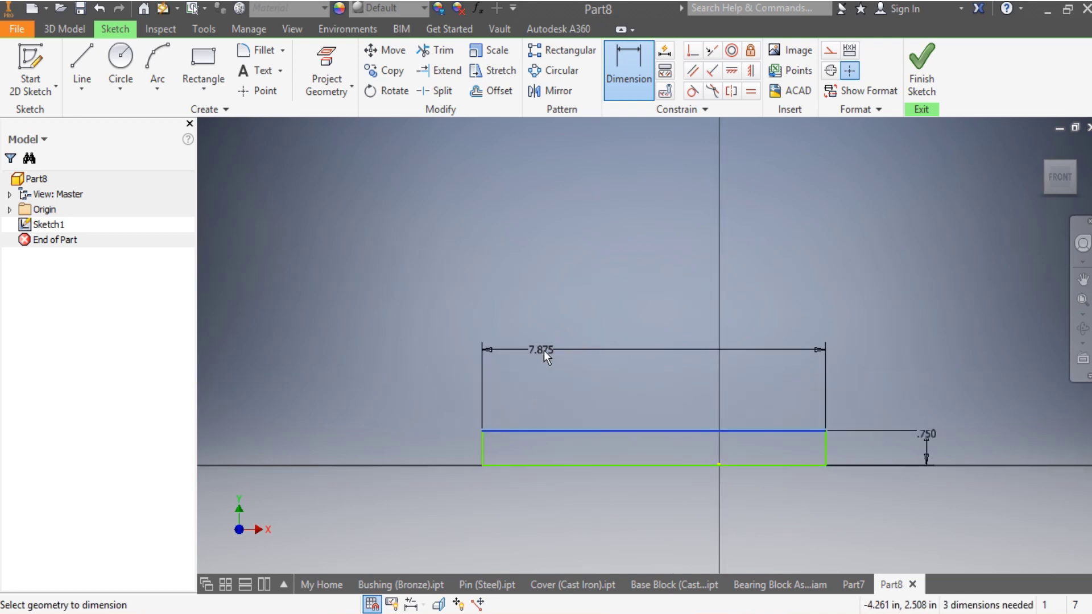
{"action": "left_click", "coordinate": [544, 350]}
{"action": "left_click", "coordinate": [547, 352]}
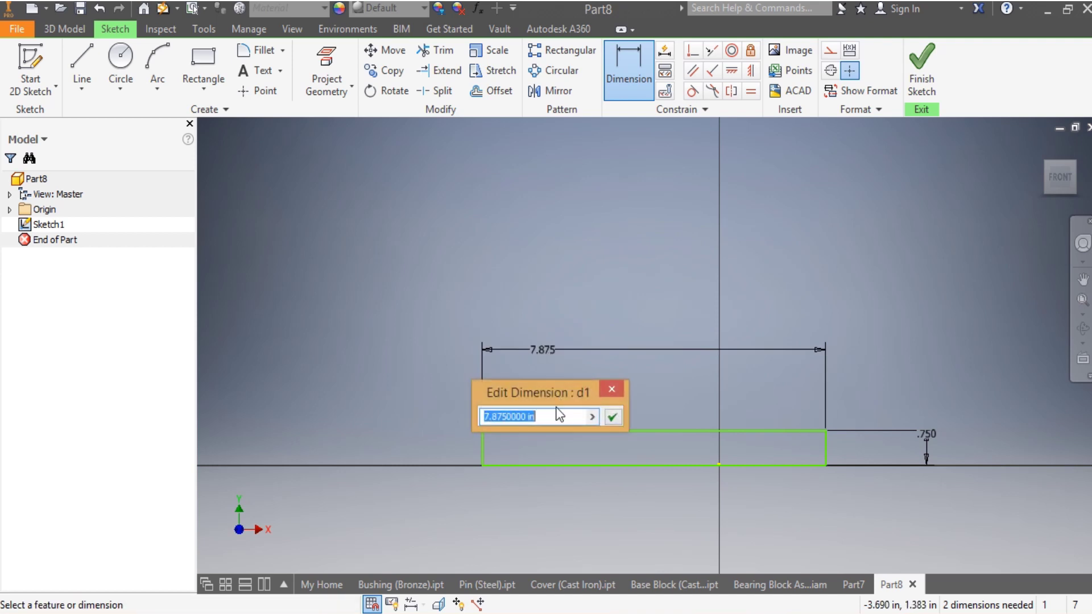
{"action": "type", "text": "12"}
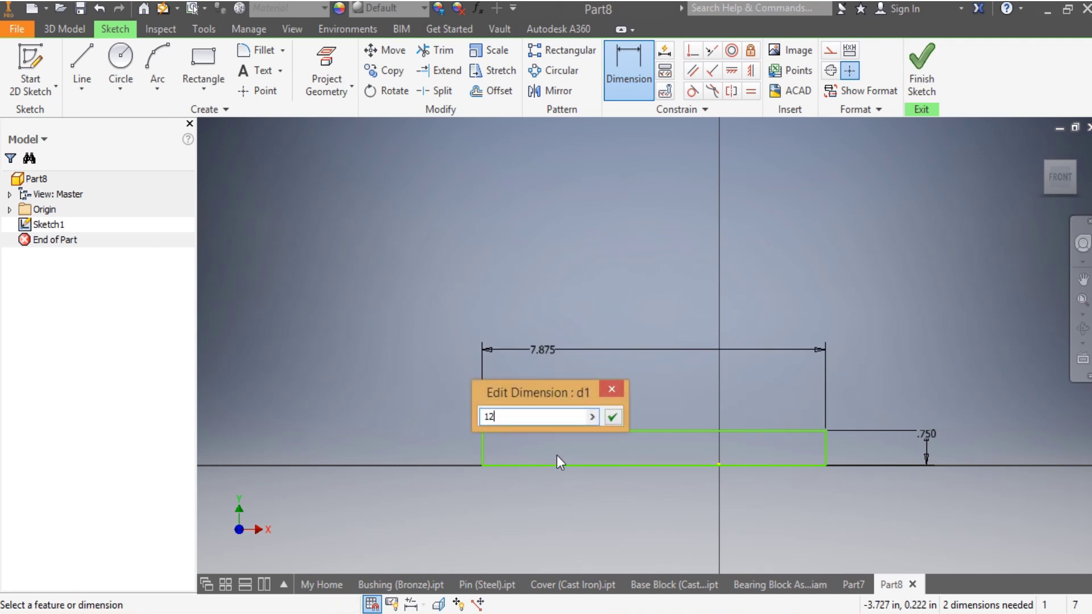
{"action": "key", "text": "Return"}
Step: Sketch a vertical line about 27 in long on the origin's vertical axis, crossing the rectangle and extending above and below it
{"action": "scroll", "coordinate": [556, 453], "scroll_direction": "up", "scroll_amount": 3}
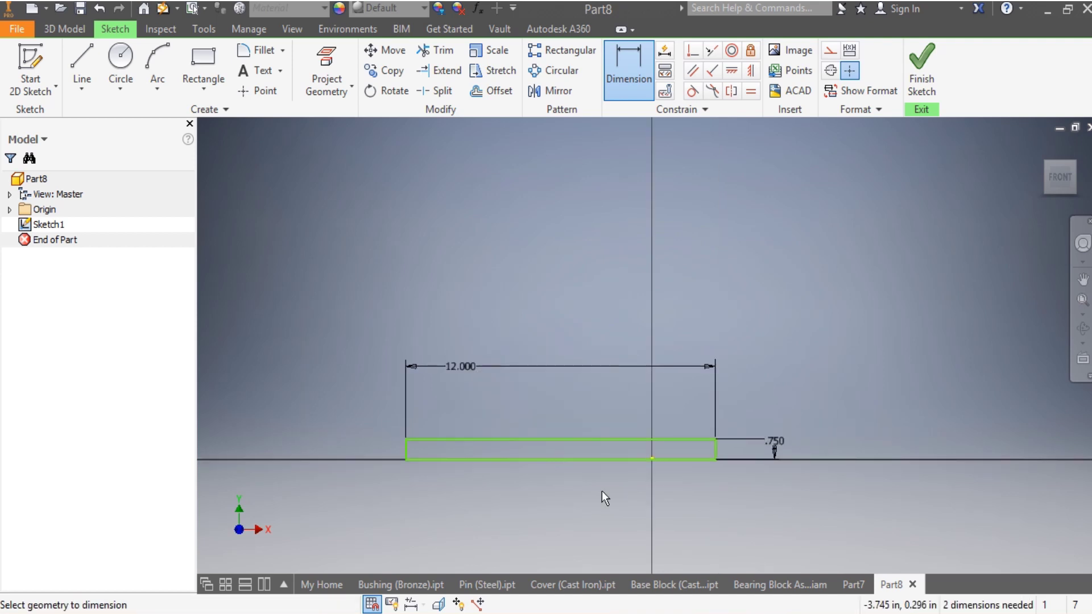
{"action": "scroll", "coordinate": [582, 483], "scroll_direction": "up", "scroll_amount": 3}
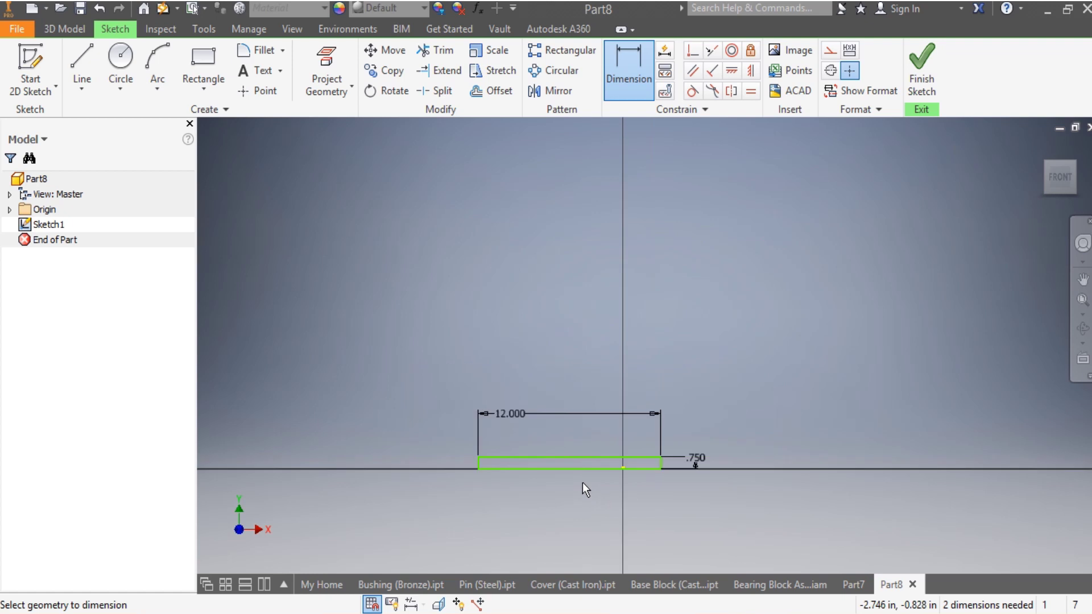
{"action": "left_click", "coordinate": [82, 60]}
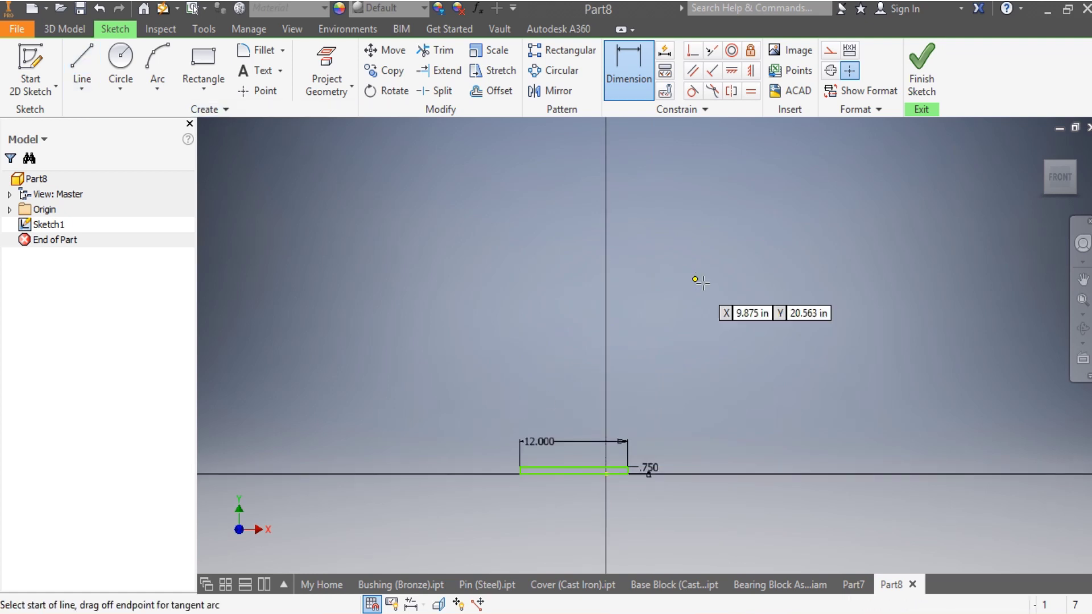
{"action": "left_click", "coordinate": [605, 297]}
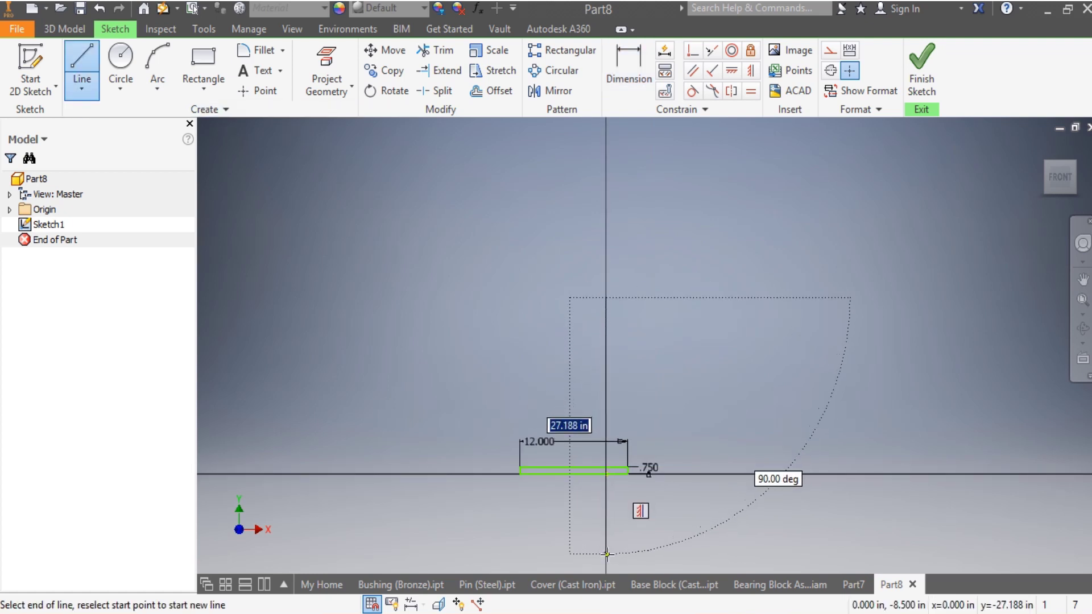
{"action": "left_click", "coordinate": [606, 551]}
{"action": "key", "text": "Escape"}
Step: Dimension the distance from the vertical line to the rectangle's right edge and set it to 6 in
{"action": "scroll", "coordinate": [600, 511], "scroll_direction": "down", "scroll_amount": 5}
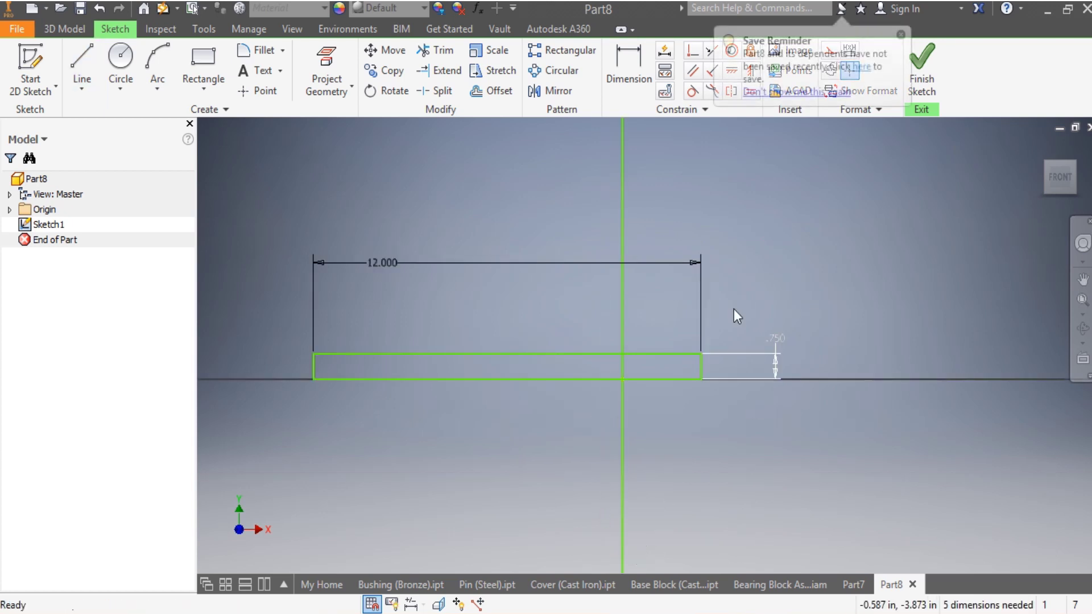
{"action": "left_click", "coordinate": [629, 66]}
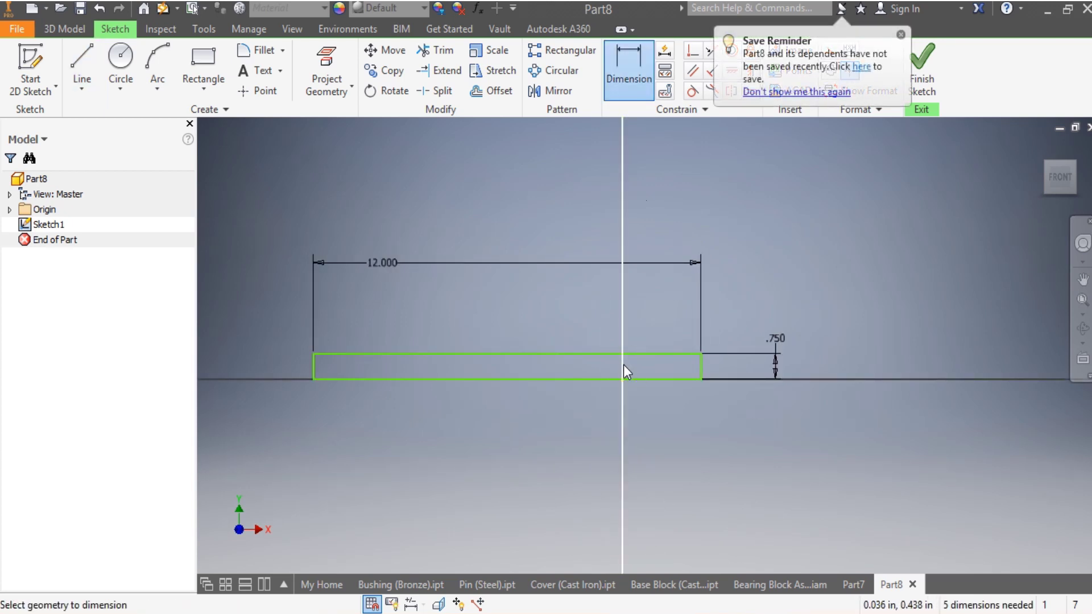
{"action": "left_click", "coordinate": [623, 364]}
{"action": "left_click", "coordinate": [699, 368]}
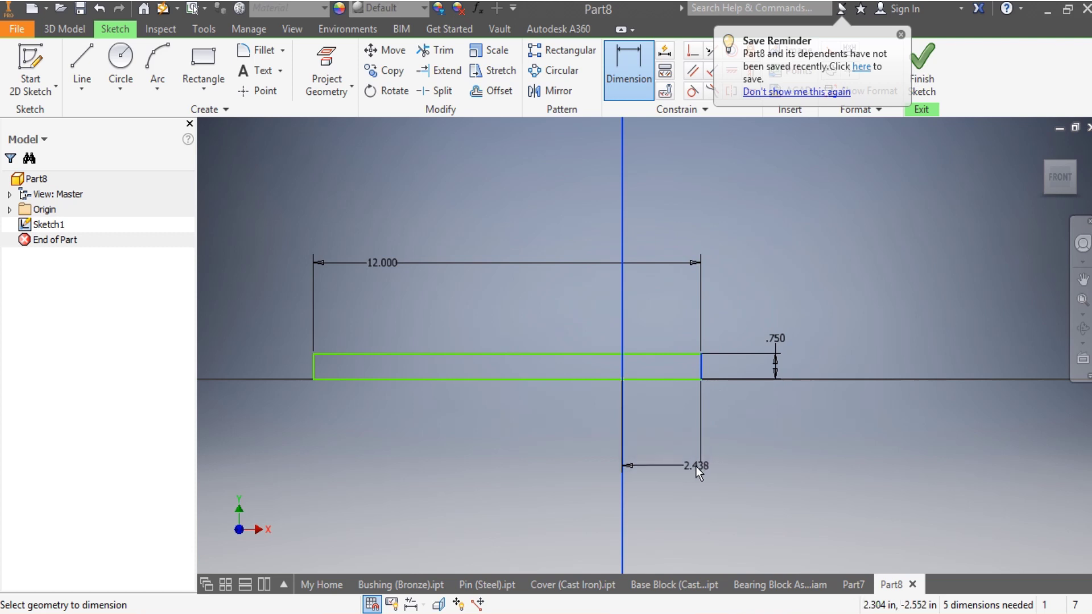
{"action": "left_click", "coordinate": [683, 463]}
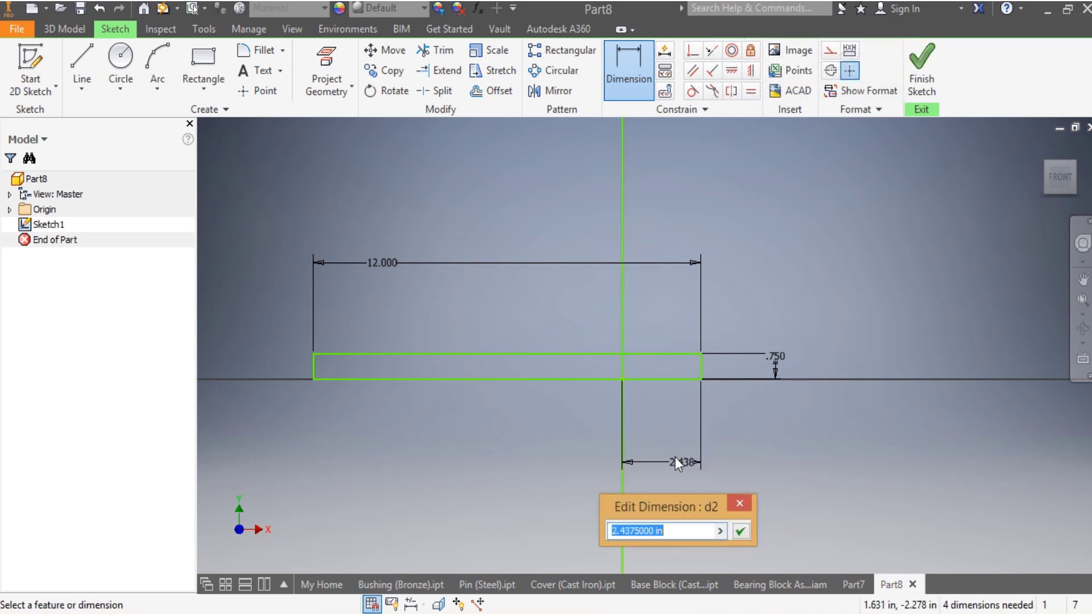
{"action": "type", "text": "6"}
{"action": "key", "text": "Return"}
{"action": "scroll", "coordinate": [675, 453], "scroll_direction": "down", "scroll_amount": 5}
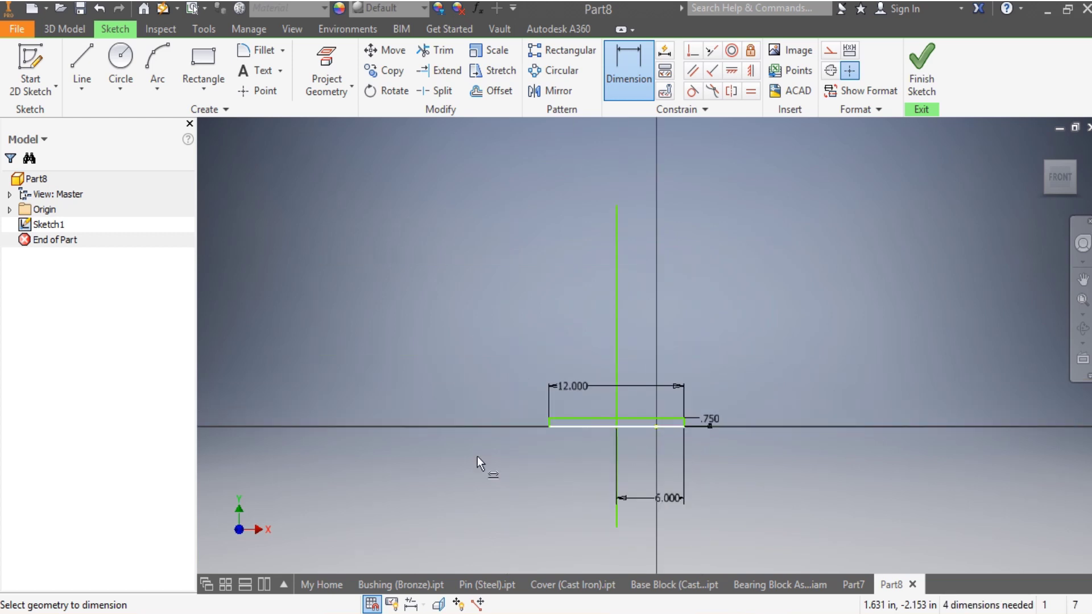
{"action": "key", "text": "Escape"}
Step: Move the vertical line and the rectangle sideways until the line lies on the origin's vertical axis
{"action": "left_click_drag", "start_coordinate": [615, 395], "coordinate": [662, 414]}
{"action": "scroll", "coordinate": [660, 404], "scroll_direction": "up", "scroll_amount": 5}
{"action": "scroll", "coordinate": [669, 408], "scroll_direction": "up", "scroll_amount": 3}
{"action": "scroll", "coordinate": [650, 454], "scroll_direction": "down", "scroll_amount": 3}
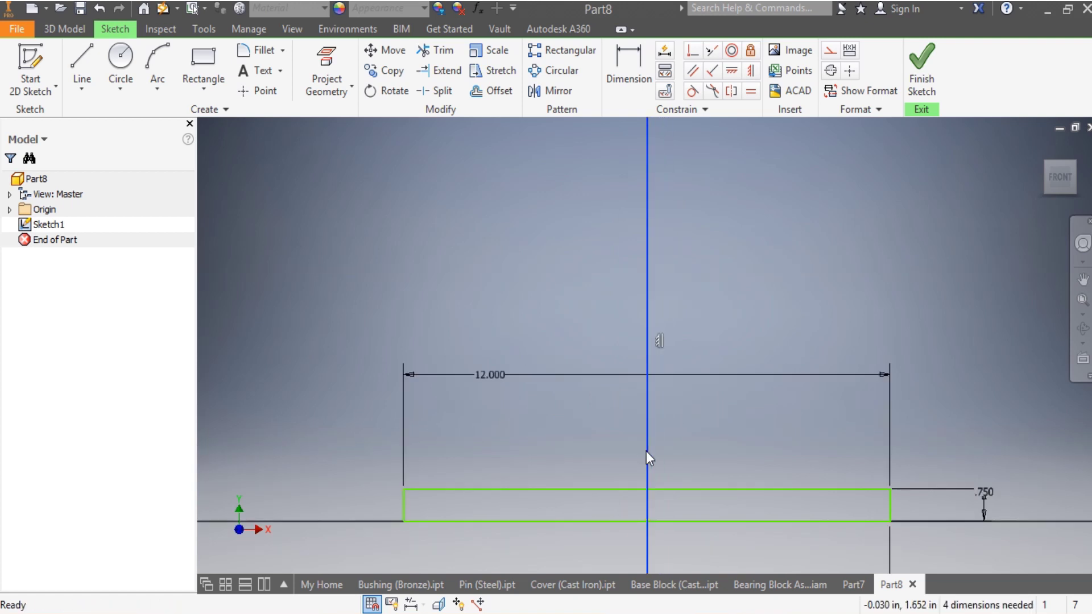
Step: Sketch two circles about 4.5 in in diameter, centred on the rectangle's lower edge, one on each side of the vertical line
{"action": "scroll", "coordinate": [617, 523], "scroll_direction": "down", "scroll_amount": 4}
{"action": "scroll", "coordinate": [569, 554], "scroll_direction": "up", "scroll_amount": 5}
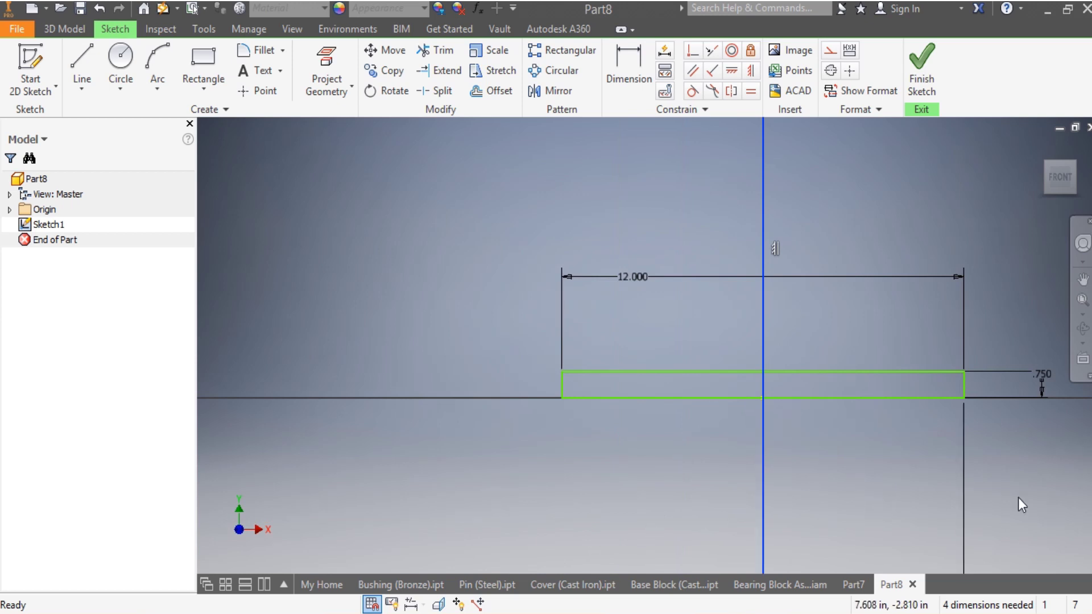
{"action": "scroll", "coordinate": [1018, 497], "scroll_direction": "down", "scroll_amount": 2}
{"action": "scroll", "coordinate": [1026, 497], "scroll_direction": "up", "scroll_amount": 4}
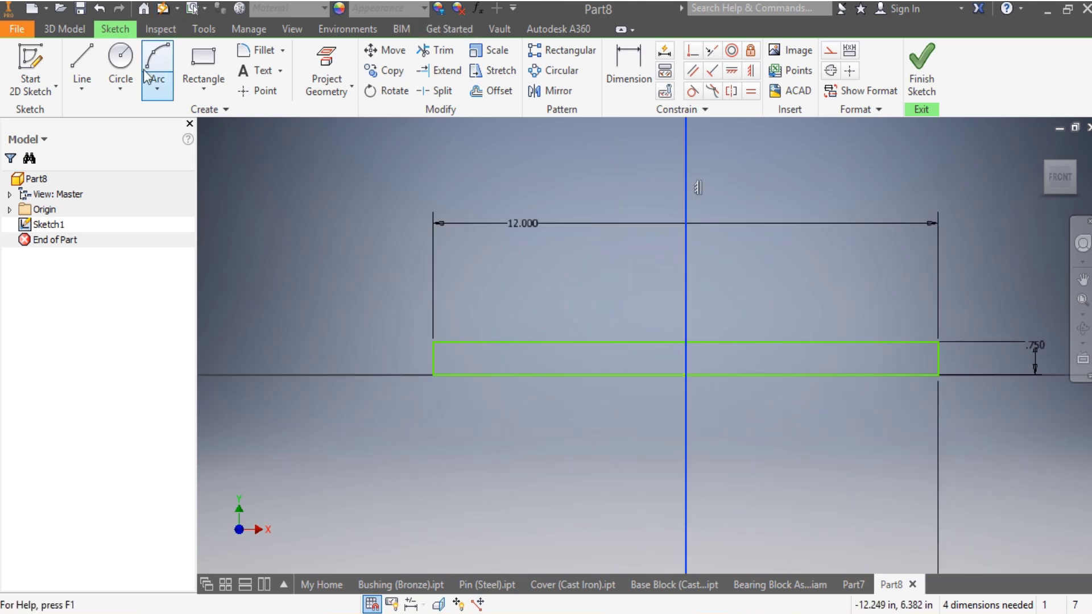
{"action": "left_click", "coordinate": [120, 57]}
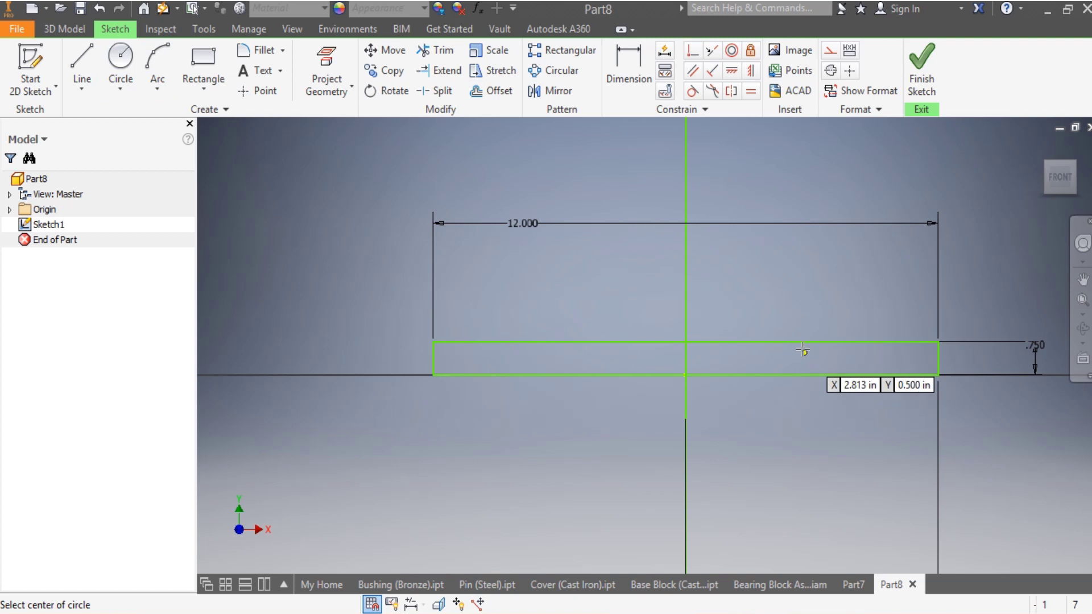
{"action": "left_click", "coordinate": [819, 374]}
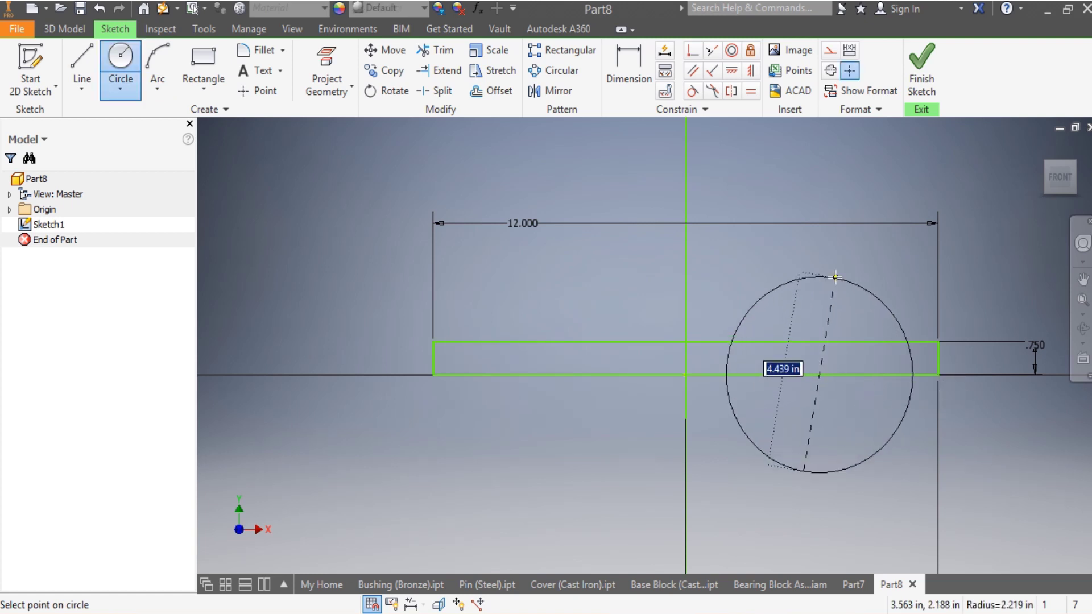
{"action": "left_click", "coordinate": [832, 277]}
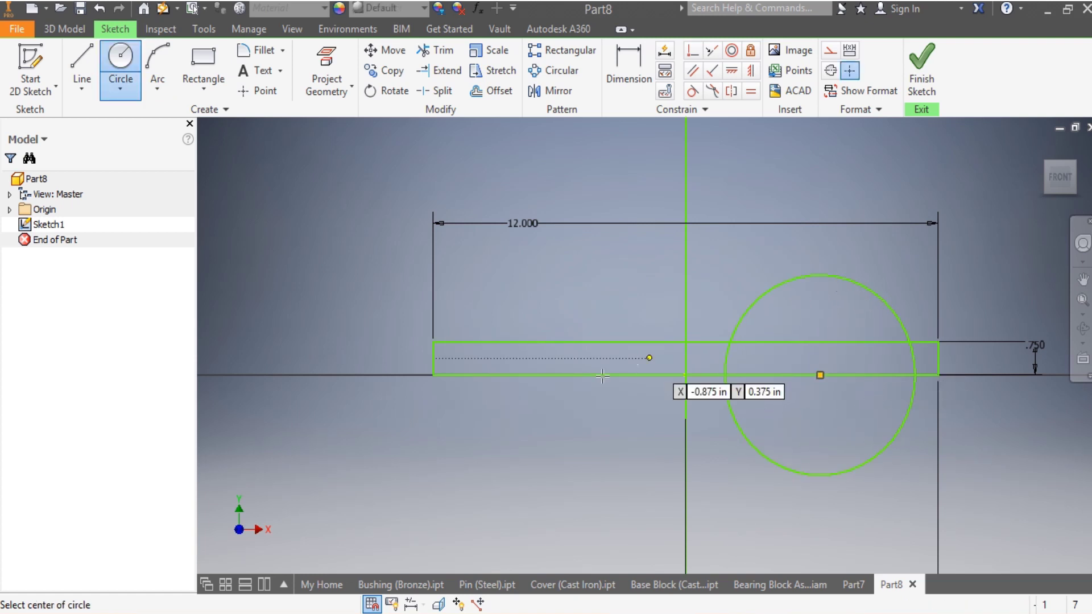
{"action": "left_click", "coordinate": [566, 374]}
{"action": "left_click", "coordinate": [570, 274]}
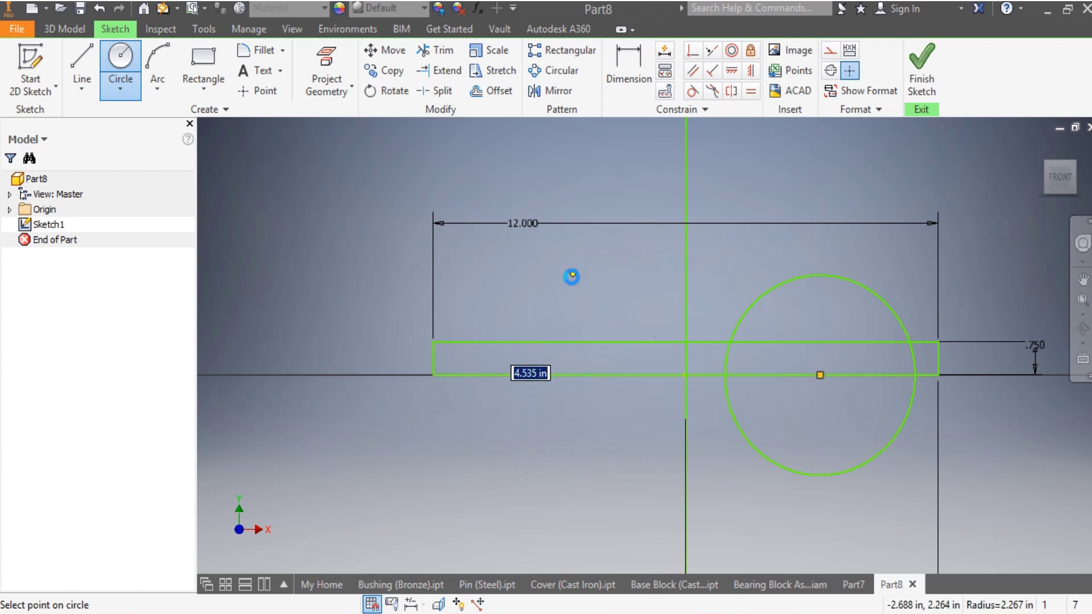
Step: Sketch a smaller concentric circle inside each of the two large circles
{"action": "left_click", "coordinate": [567, 375]}
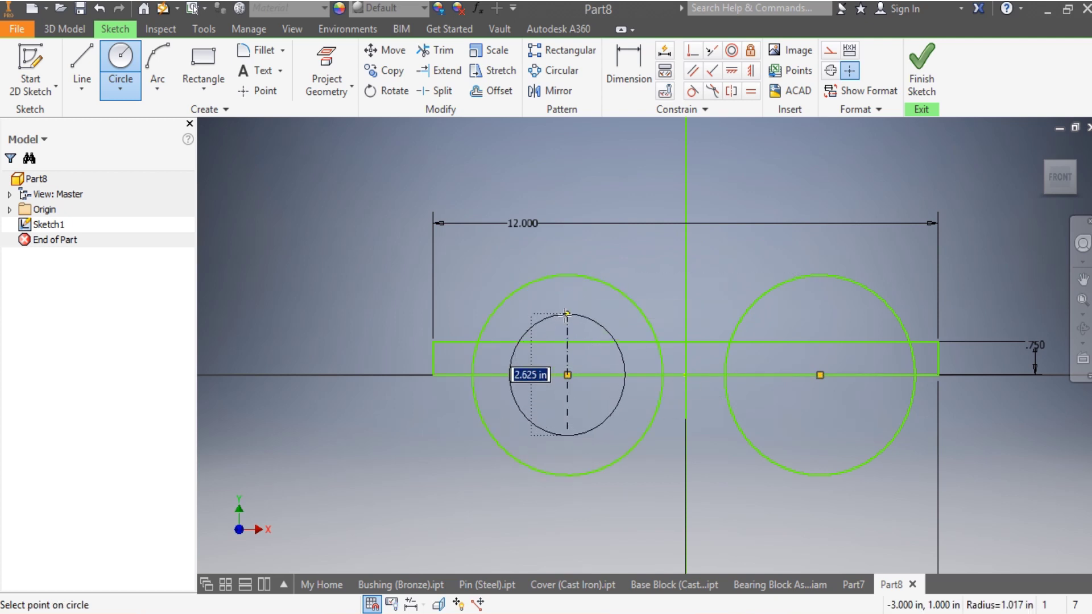
{"action": "left_click", "coordinate": [566, 315]}
{"action": "left_click", "coordinate": [819, 375]}
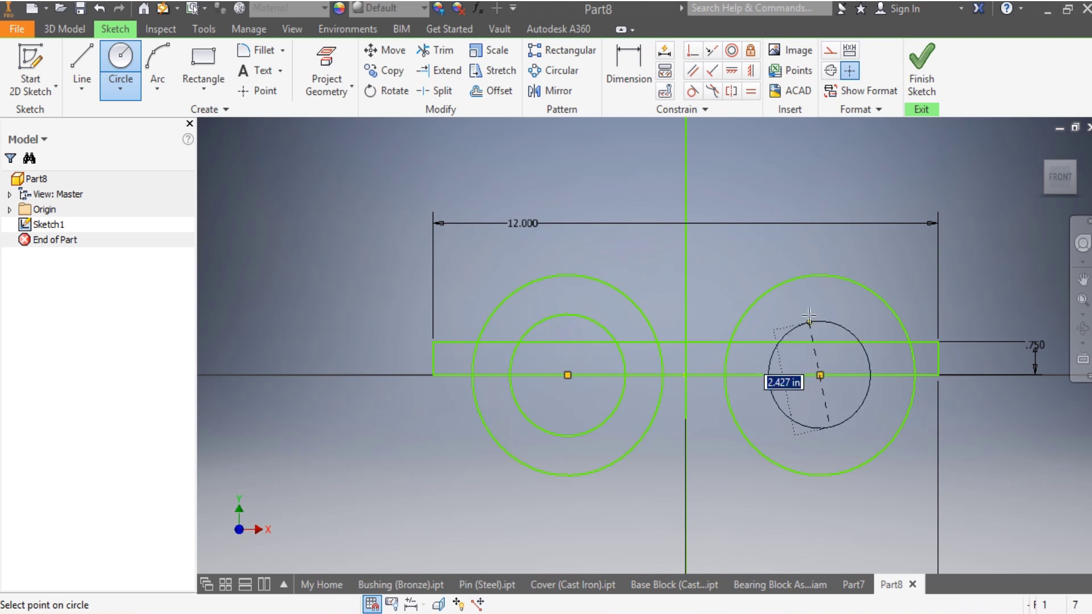
{"action": "left_click", "coordinate": [808, 314]}
Step: Dimension the horizontal distance between the two circle centres and set it to 4.5 in
{"action": "left_click", "coordinate": [642, 74]}
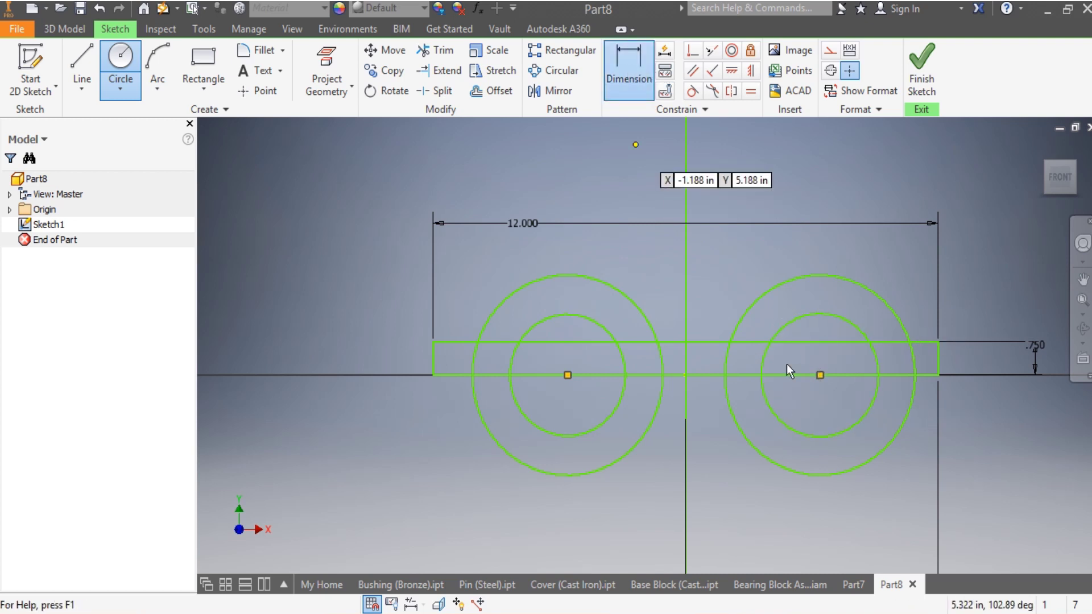
{"action": "left_click", "coordinate": [820, 374]}
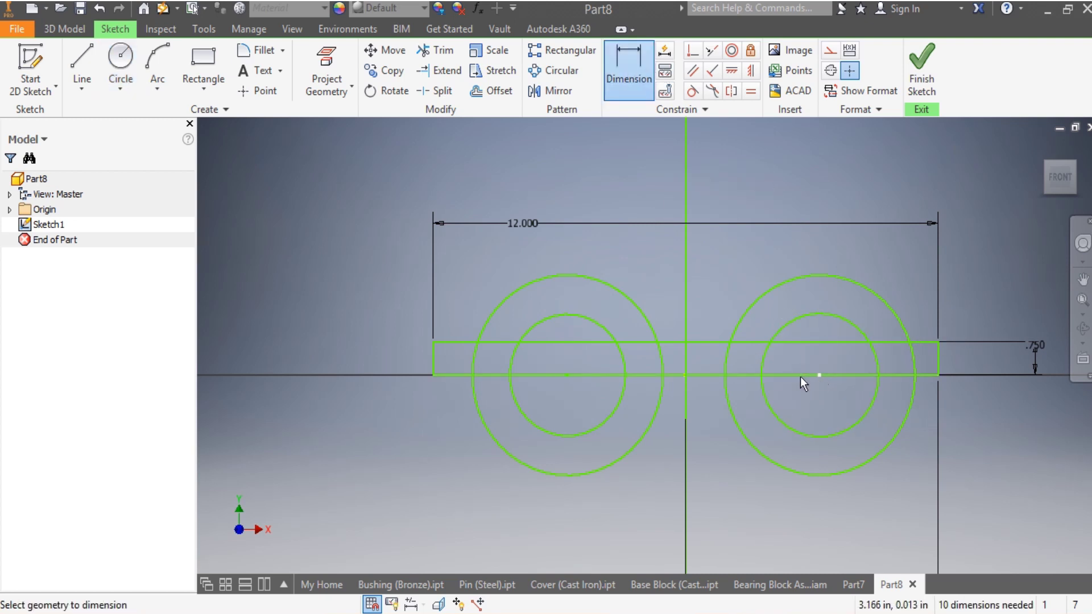
{"action": "left_click", "coordinate": [566, 375]}
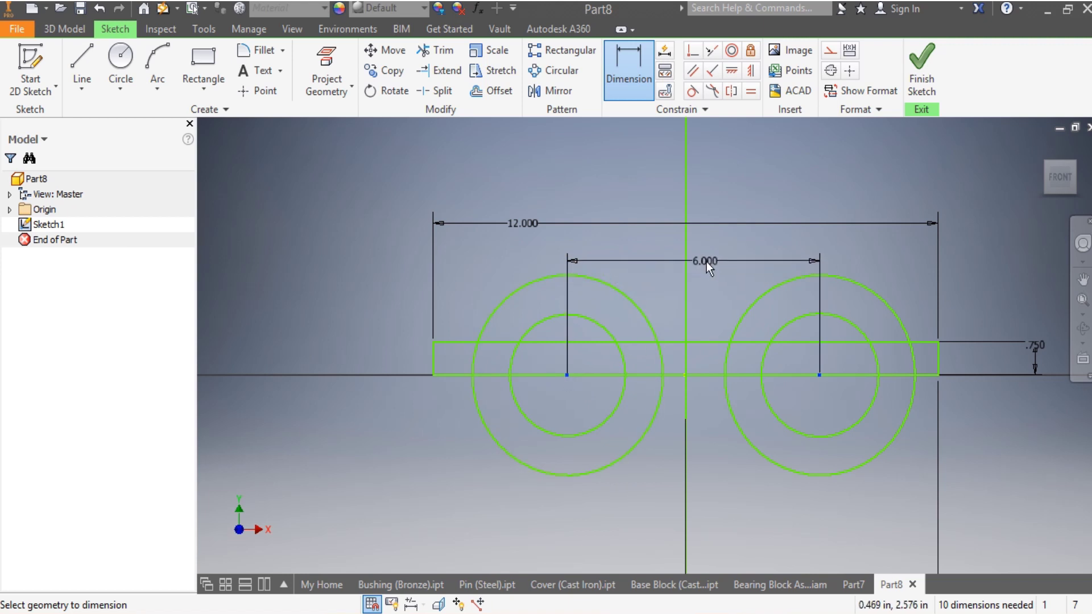
{"action": "left_click", "coordinate": [706, 261]}
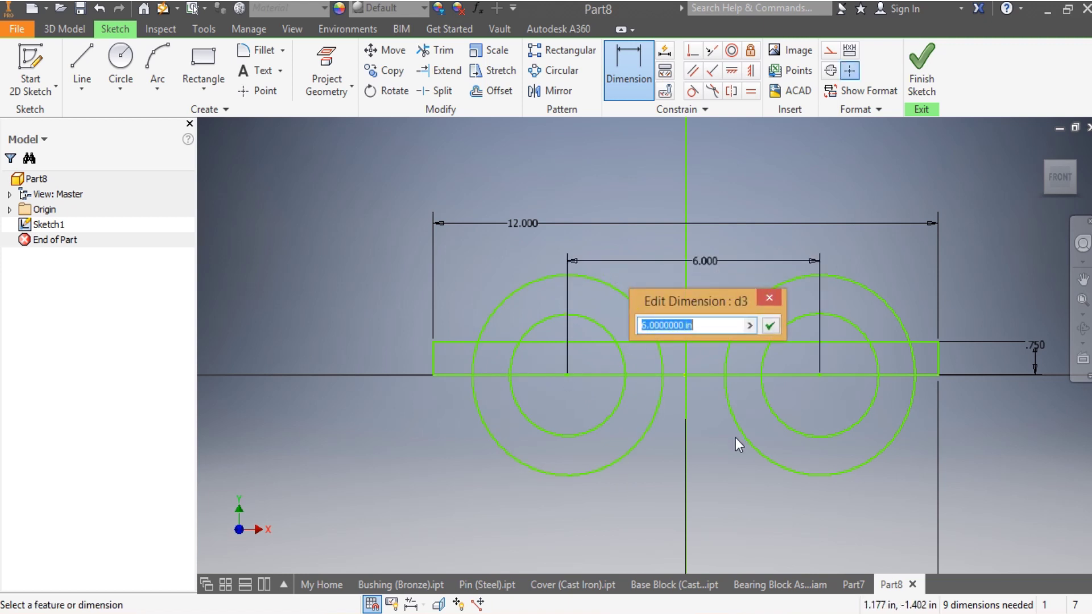
{"action": "type", "text": "4.5"}
{"action": "key", "text": "Return"}
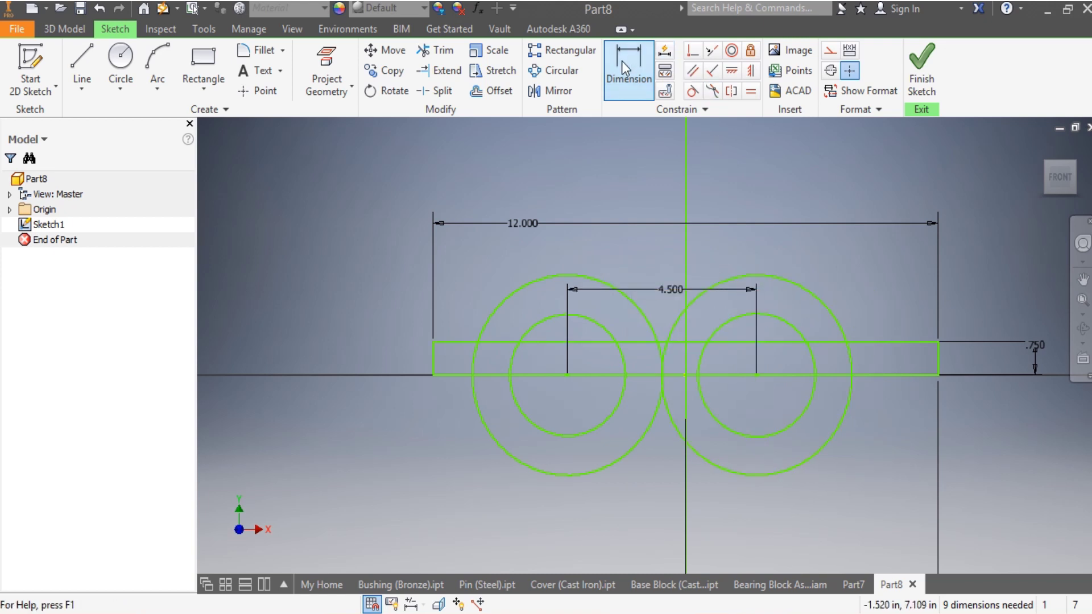
Step: Dimension the right outer circle and set its diameter to 3.5 in
{"action": "left_click", "coordinate": [626, 89]}
{"action": "left_click", "coordinate": [817, 296]}
{"action": "left_click", "coordinate": [869, 182]}
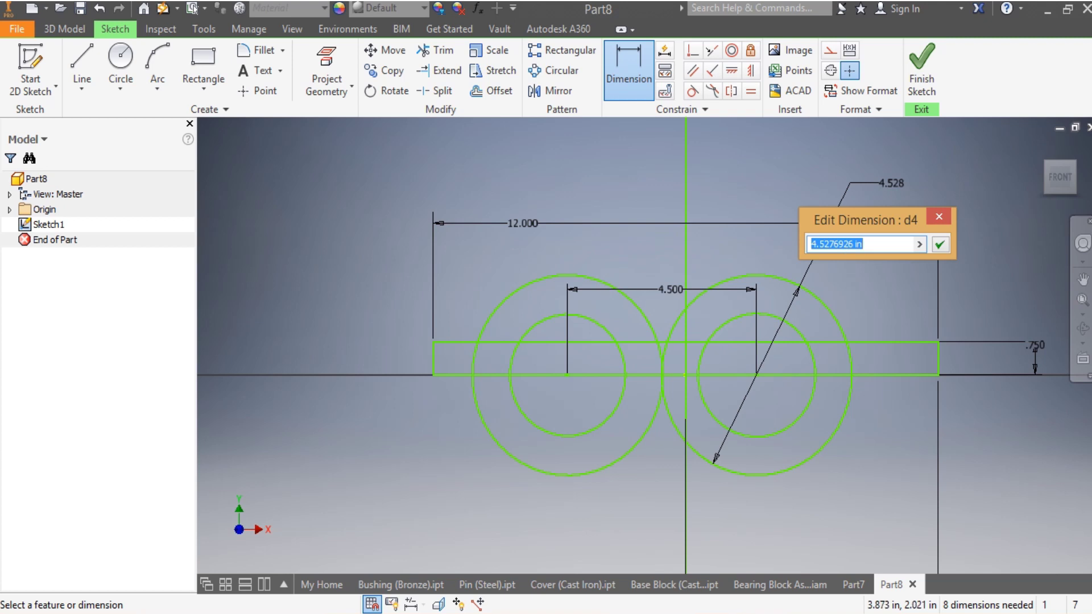
{"action": "type", "text": "3.5"}
{"action": "key", "text": "Return"}
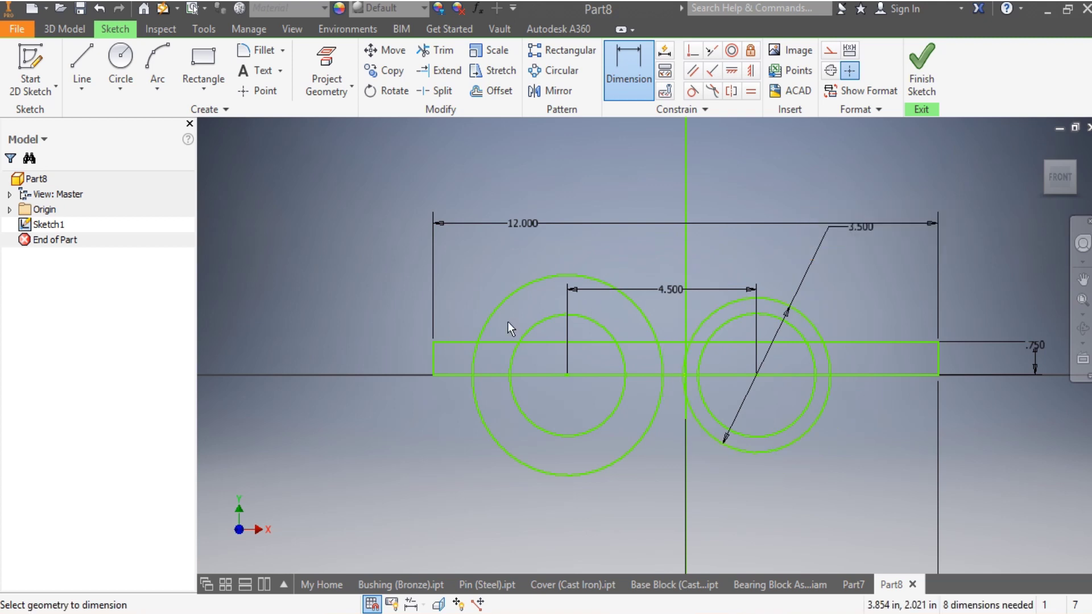
Step: Dimension the left outer circle and set its diameter to 3.5 in
{"action": "left_click", "coordinate": [543, 278]}
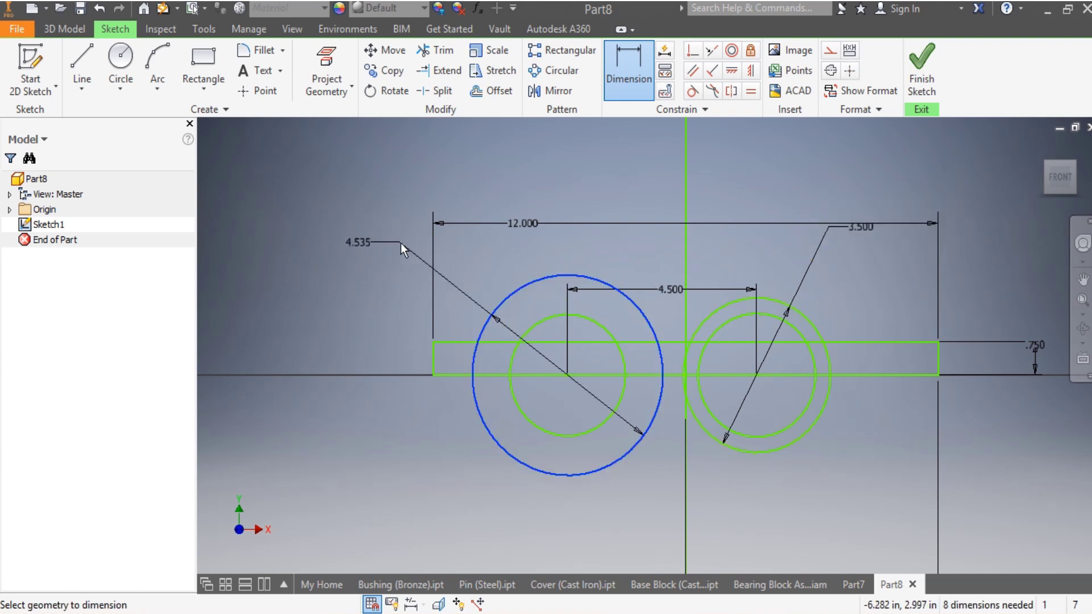
{"action": "left_click", "coordinate": [380, 239]}
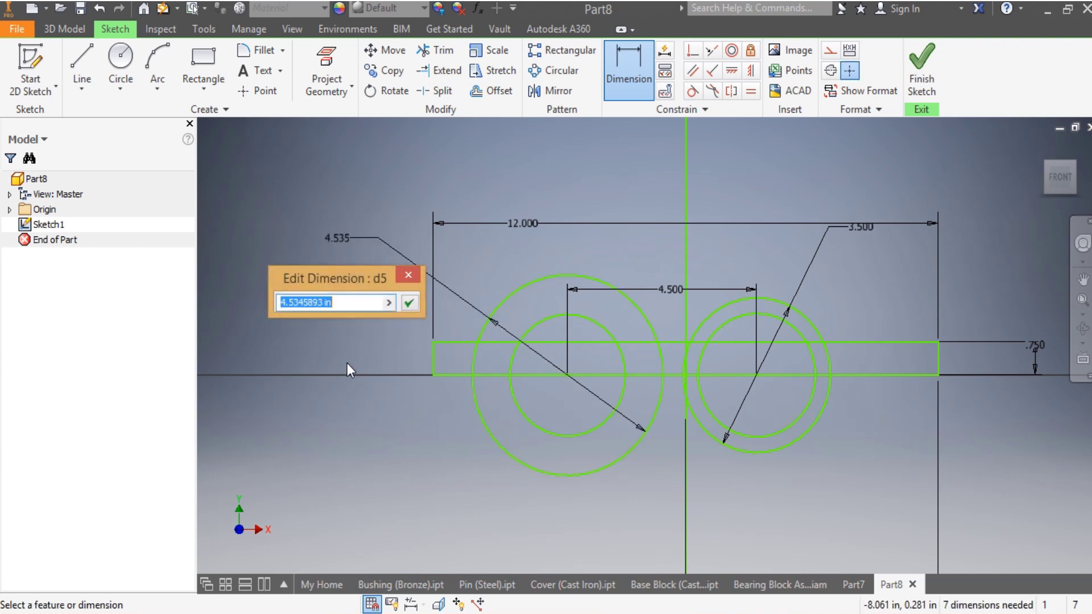
{"action": "type", "text": "3.5"}
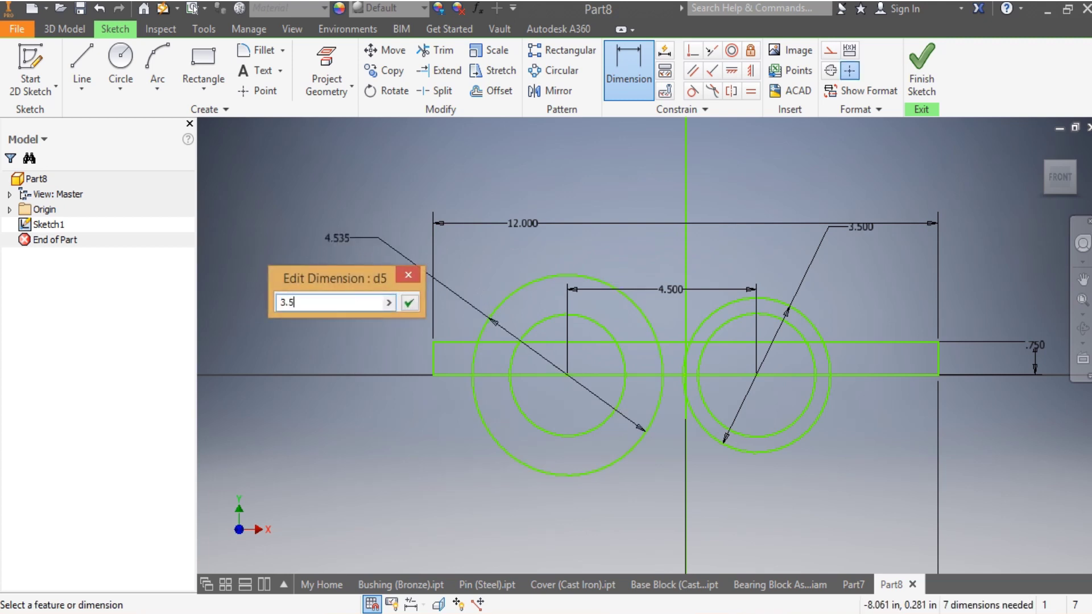
{"action": "key", "text": "Return"}
Step: Dimension the horizontal distance from the vertical centre line to the right circles' centre and set it to 2.25 in
{"action": "scroll", "coordinate": [398, 398], "scroll_direction": "down", "scroll_amount": 3}
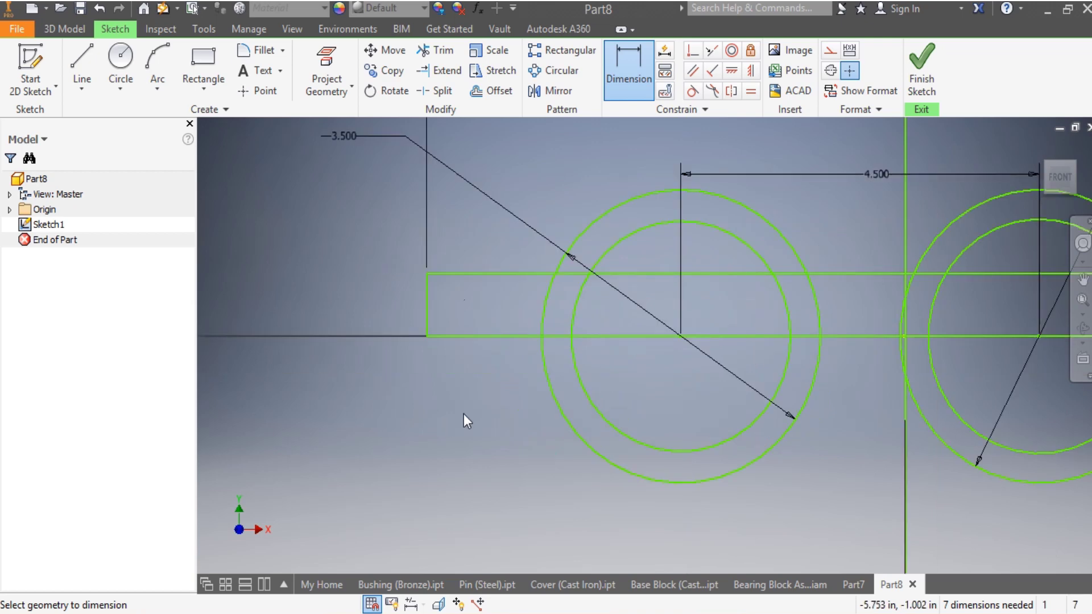
{"action": "scroll", "coordinate": [649, 392], "scroll_direction": "up", "scroll_amount": 3}
{"action": "scroll", "coordinate": [790, 408], "scroll_direction": "down", "scroll_amount": 1}
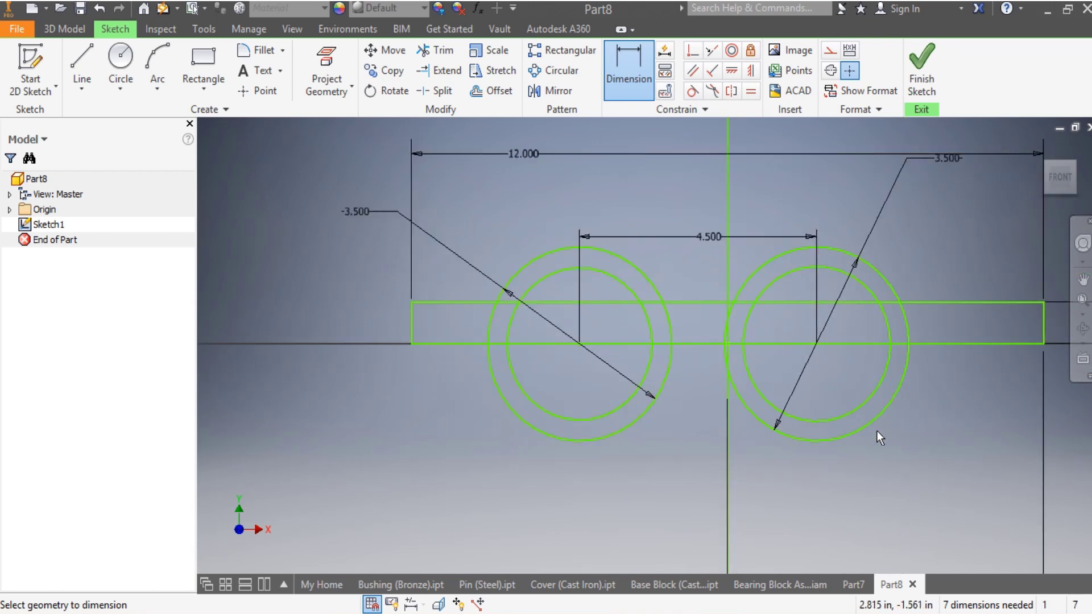
{"action": "scroll", "coordinate": [831, 393], "scroll_direction": "up", "scroll_amount": 1}
{"action": "scroll", "coordinate": [786, 332], "scroll_direction": "down", "scroll_amount": 2}
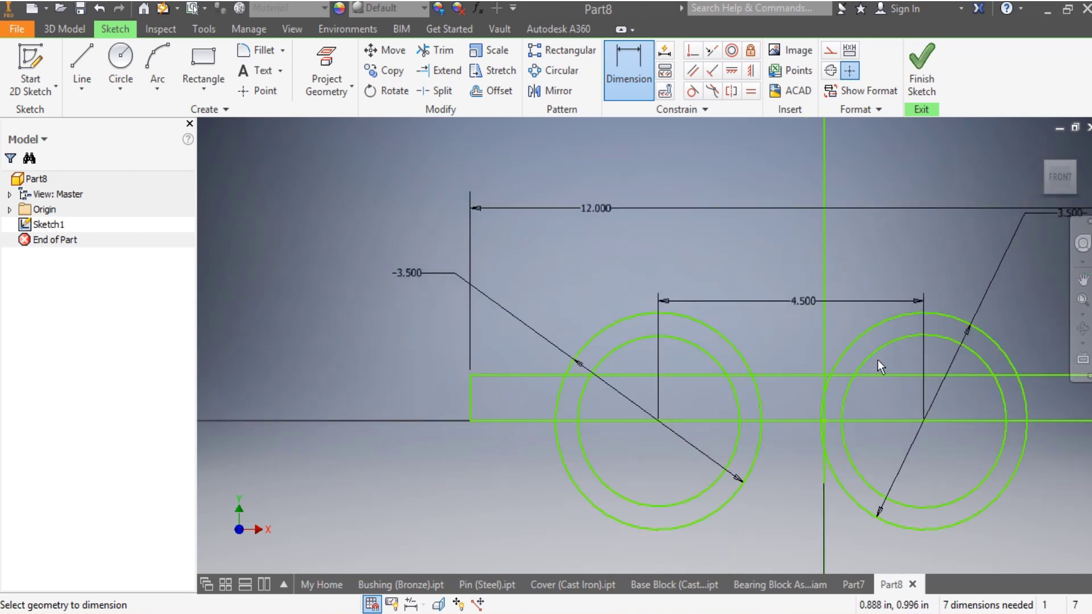
{"action": "left_click", "coordinate": [824, 337]}
{"action": "left_click", "coordinate": [923, 420]}
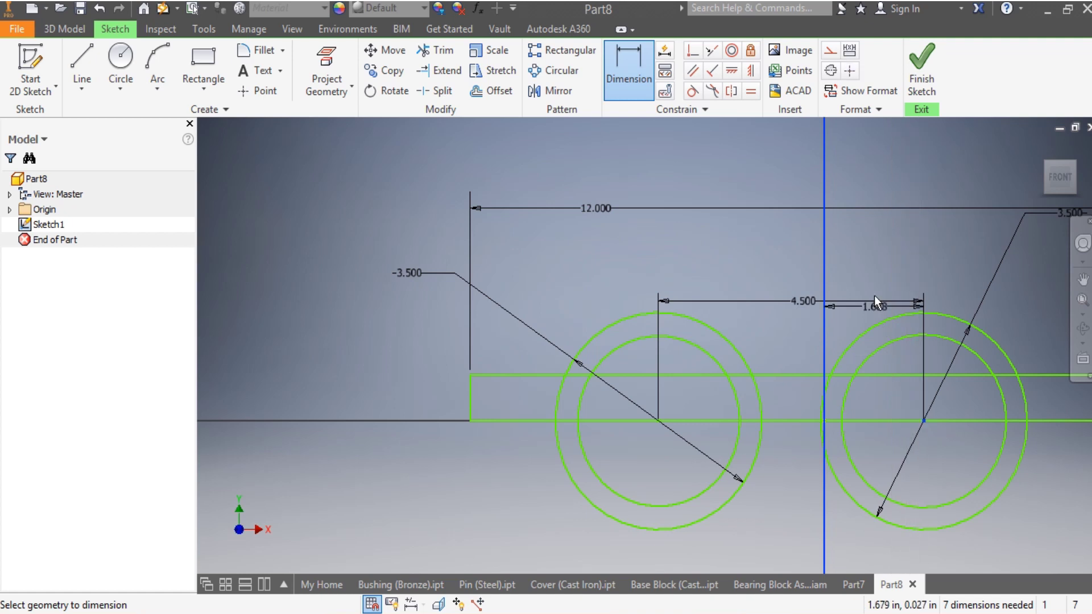
{"action": "left_click", "coordinate": [876, 256]}
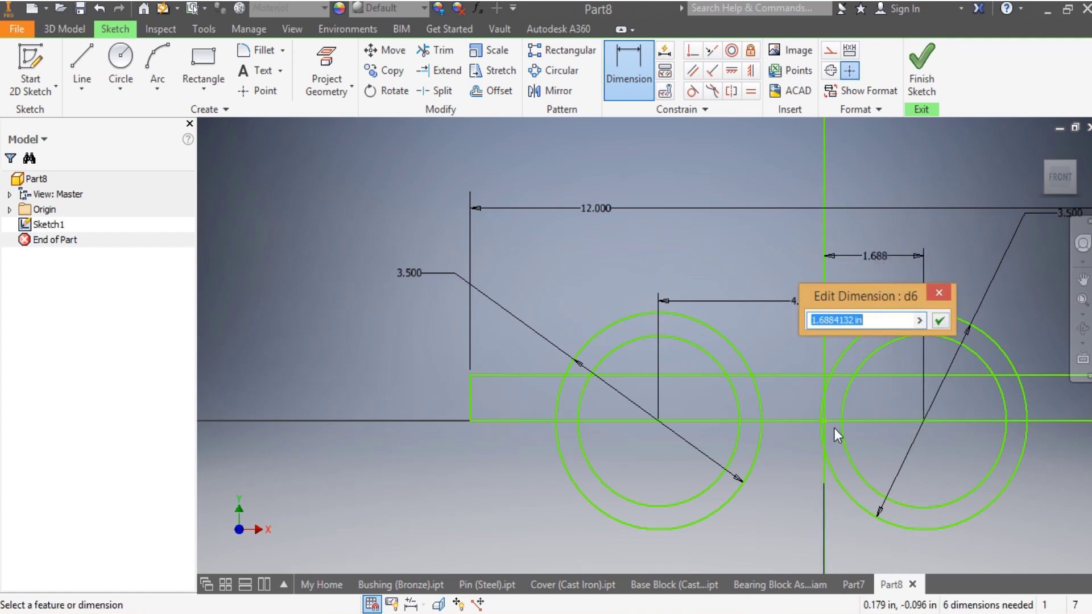
{"action": "type", "text": "2."}
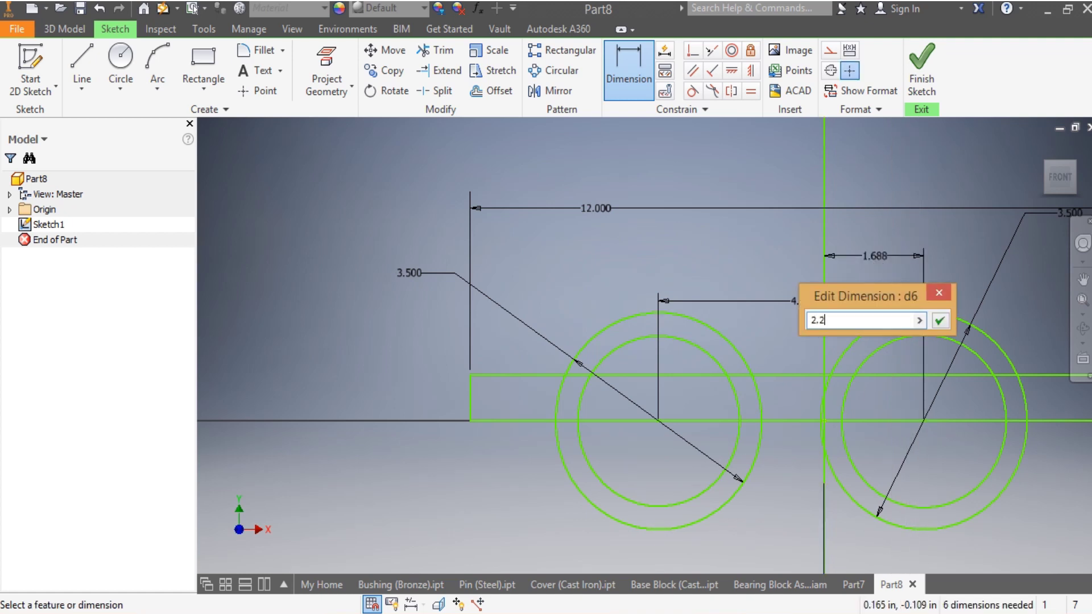
{"action": "type", "text": "25"}
{"action": "key", "text": "Return"}
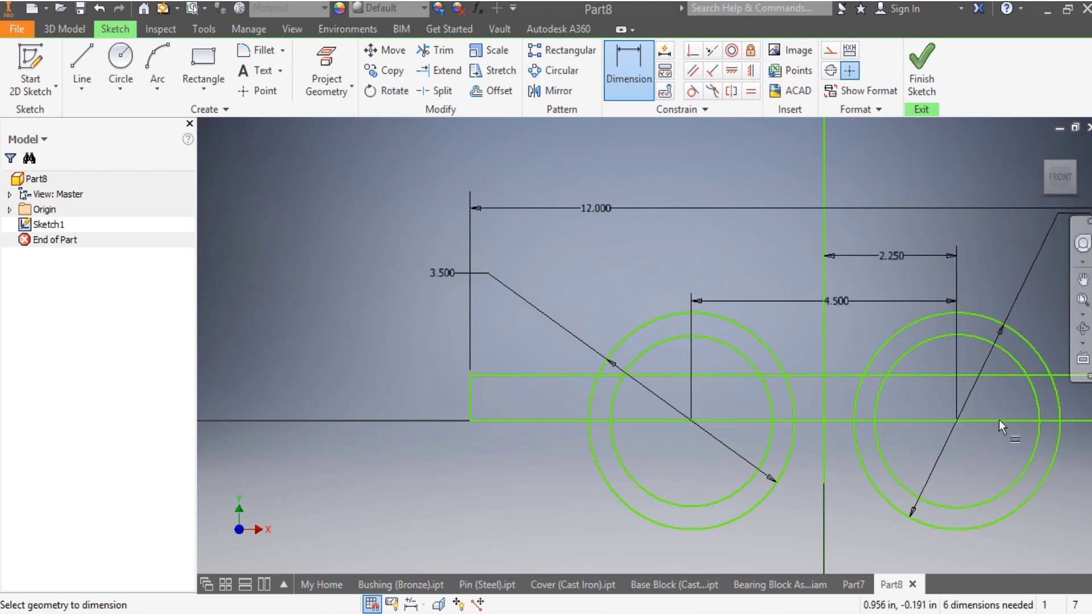
Step: Dimension the right and left inner circles and set each diameter to 2 in
{"action": "left_click", "coordinate": [905, 353]}
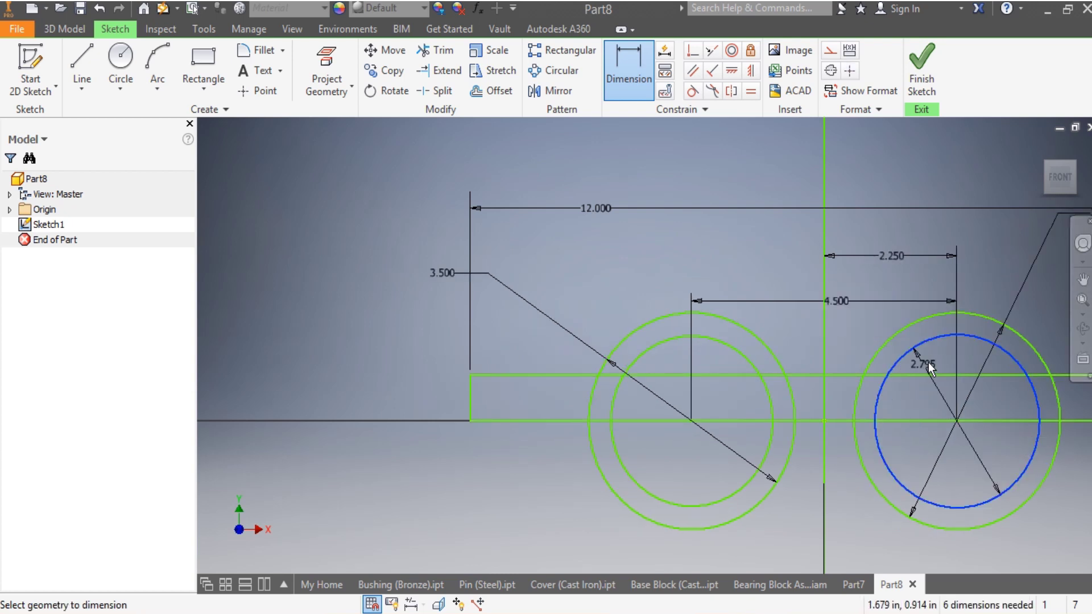
{"action": "left_click", "coordinate": [929, 362]}
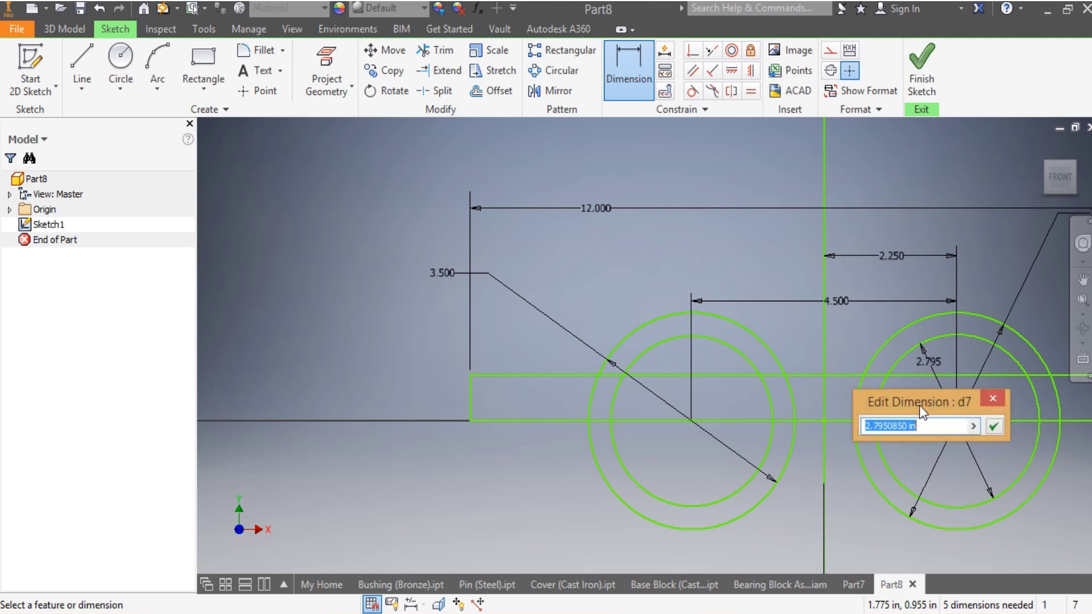
{"action": "type", "text": "2"}
{"action": "key", "text": "Return"}
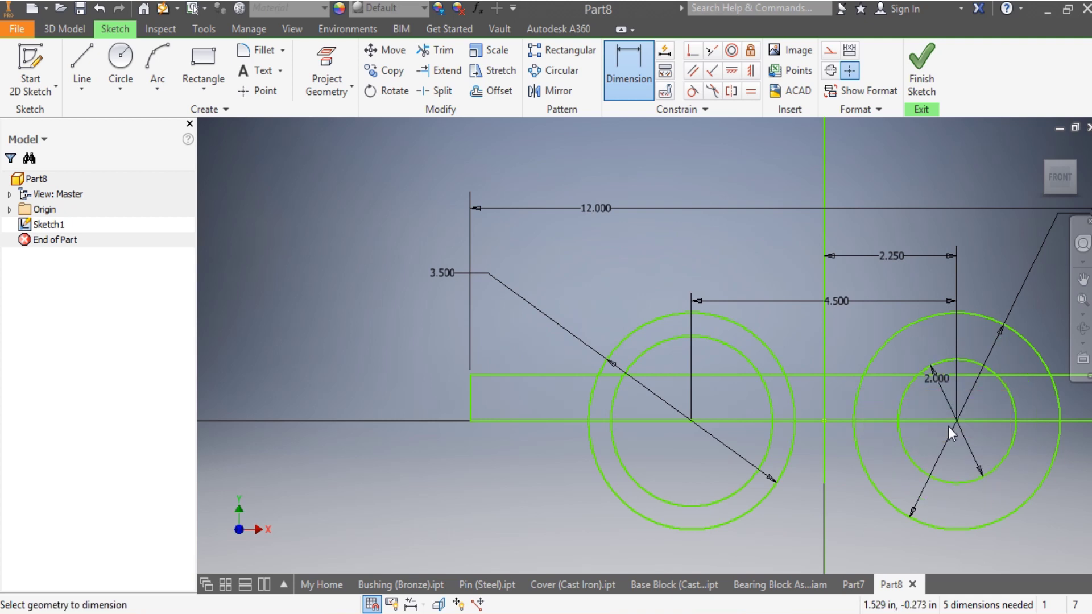
{"action": "left_click", "coordinate": [715, 341]}
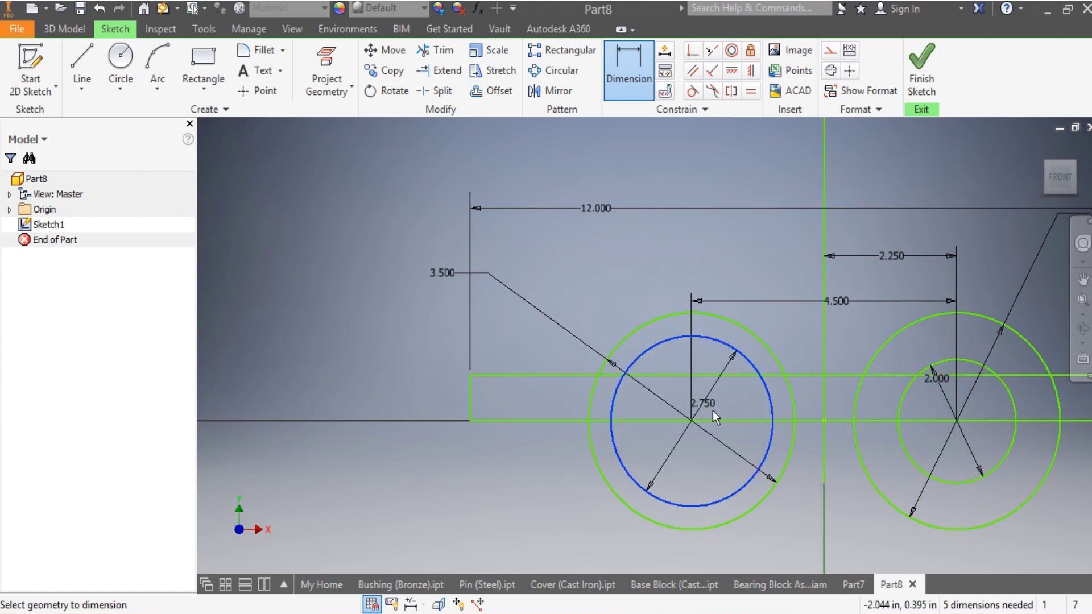
{"action": "left_click", "coordinate": [725, 401]}
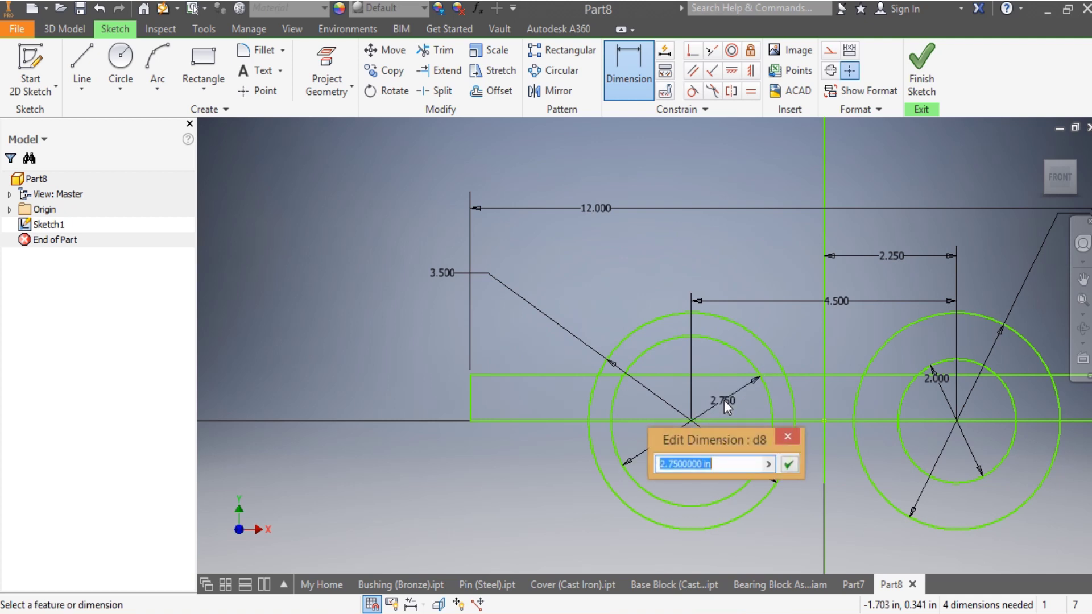
{"action": "type", "text": "2"}
{"action": "key", "text": "Return"}
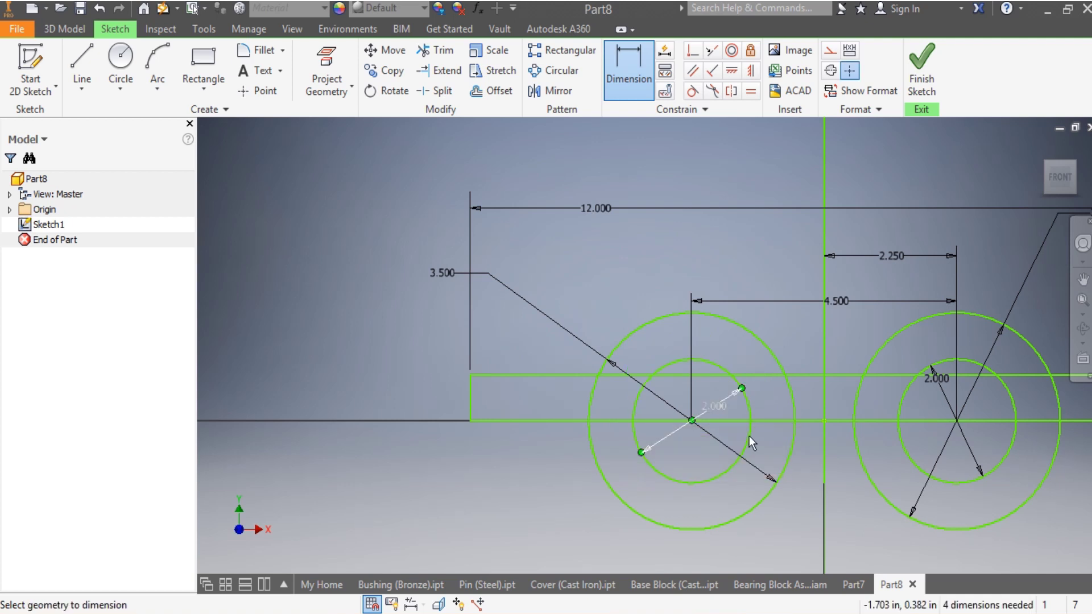
Step: Trim away the lower halves of all four circles and the rectangle's upper edge inside the right inner circle
{"action": "scroll", "coordinate": [882, 455], "scroll_direction": "down", "scroll_amount": 5}
{"action": "scroll", "coordinate": [979, 503], "scroll_direction": "up", "scroll_amount": 2}
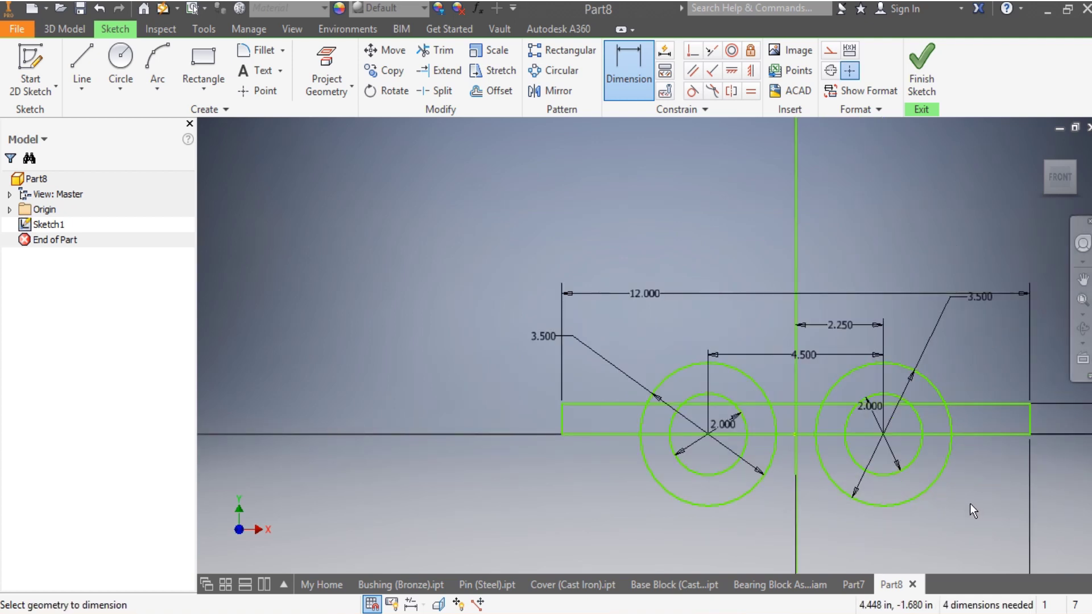
{"action": "left_click", "coordinate": [797, 261]}
{"action": "key", "text": "Escape"}
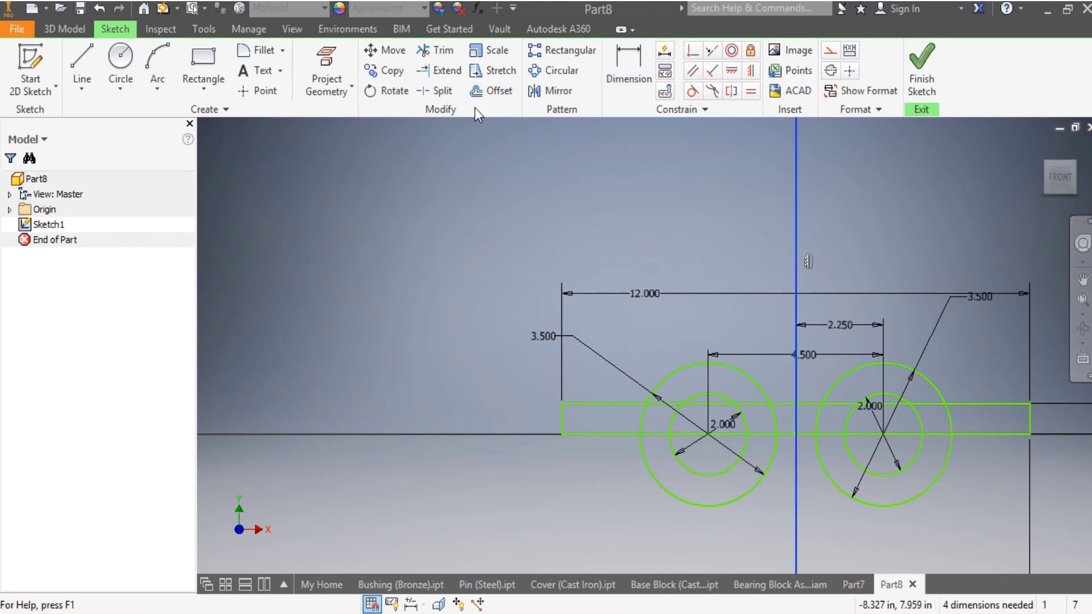
{"action": "left_click", "coordinate": [437, 50]}
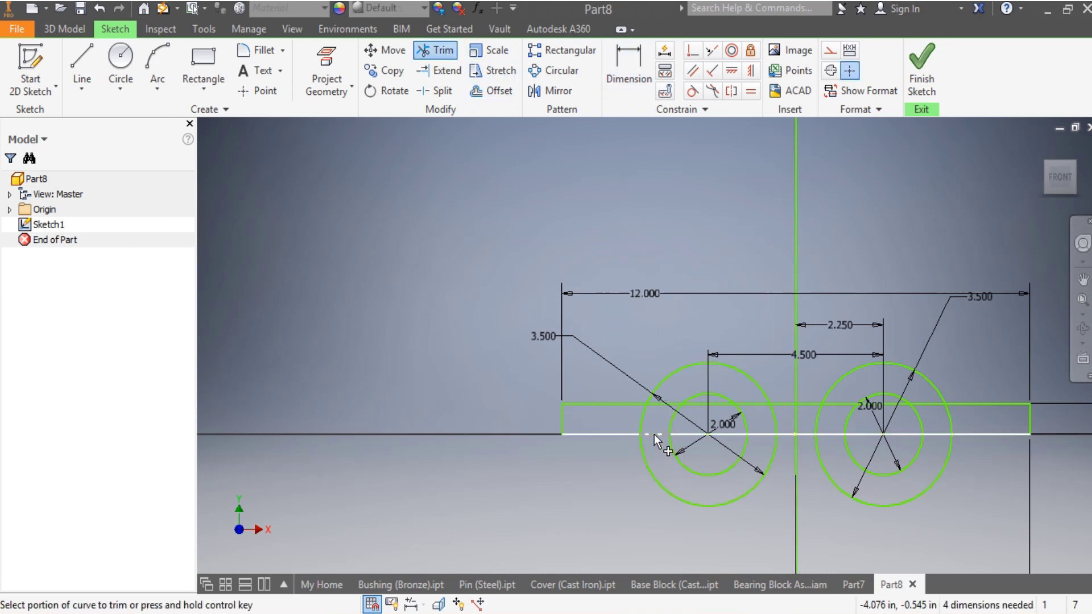
{"action": "left_click", "coordinate": [694, 504]}
{"action": "left_click", "coordinate": [701, 473]}
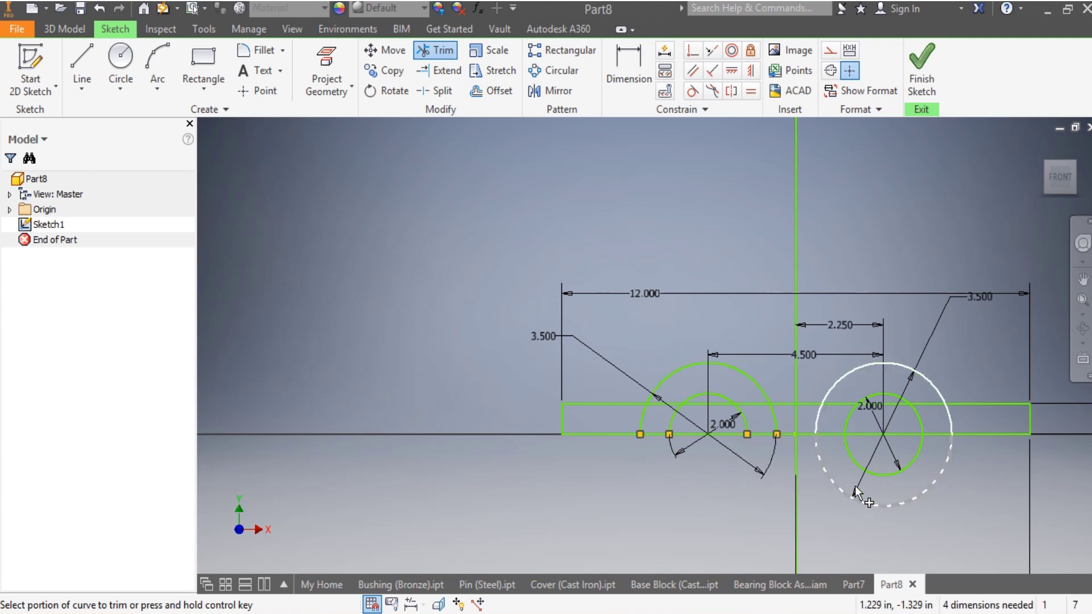
{"action": "left_click", "coordinate": [872, 501]}
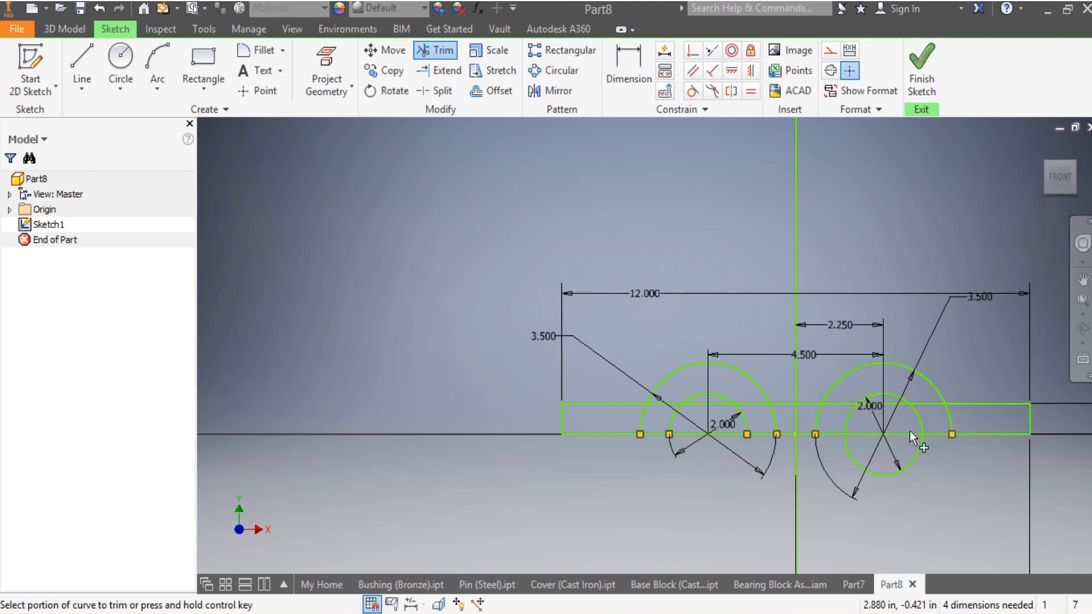
{"action": "left_click", "coordinate": [887, 405]}
{"action": "left_click", "coordinate": [884, 475]}
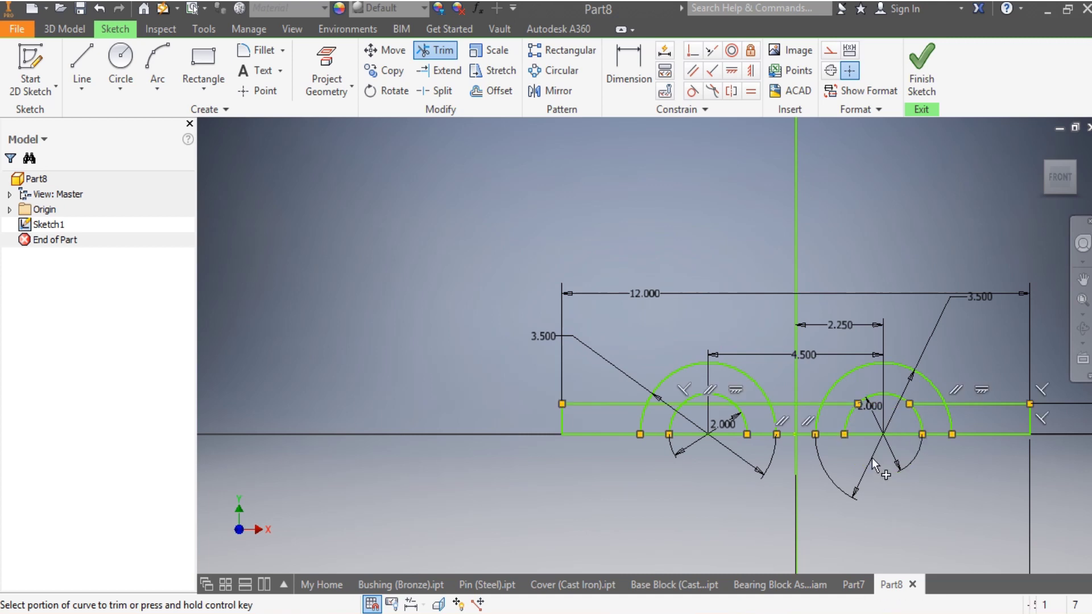
Step: Trim the rectangle's upper edge within the right ring and the left ring's right side, and its lower edge under the right inner arc
{"action": "left_click", "coordinate": [843, 406]}
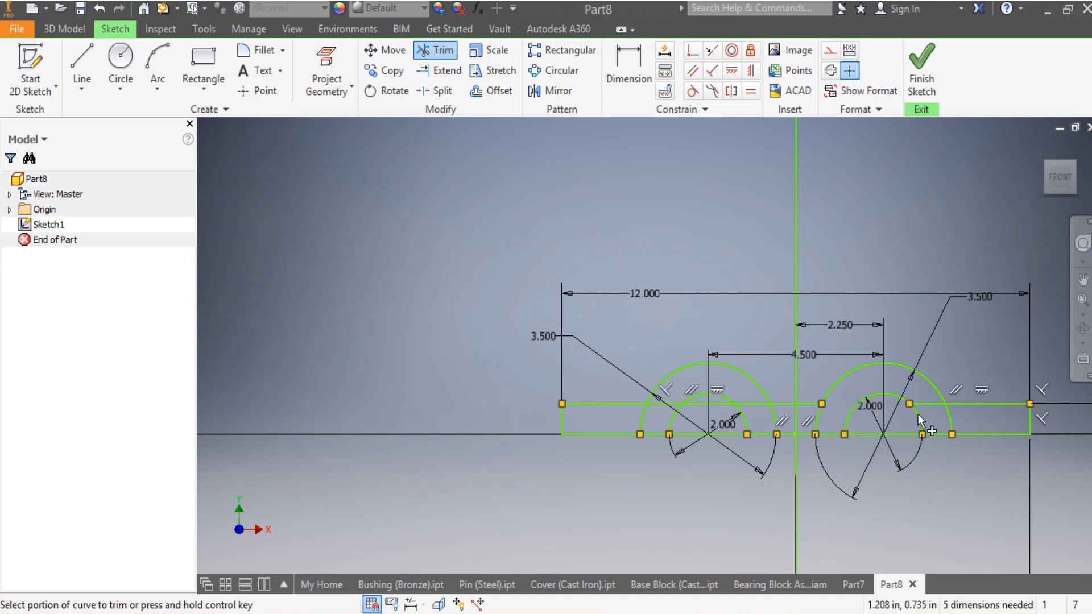
{"action": "left_click", "coordinate": [929, 404]}
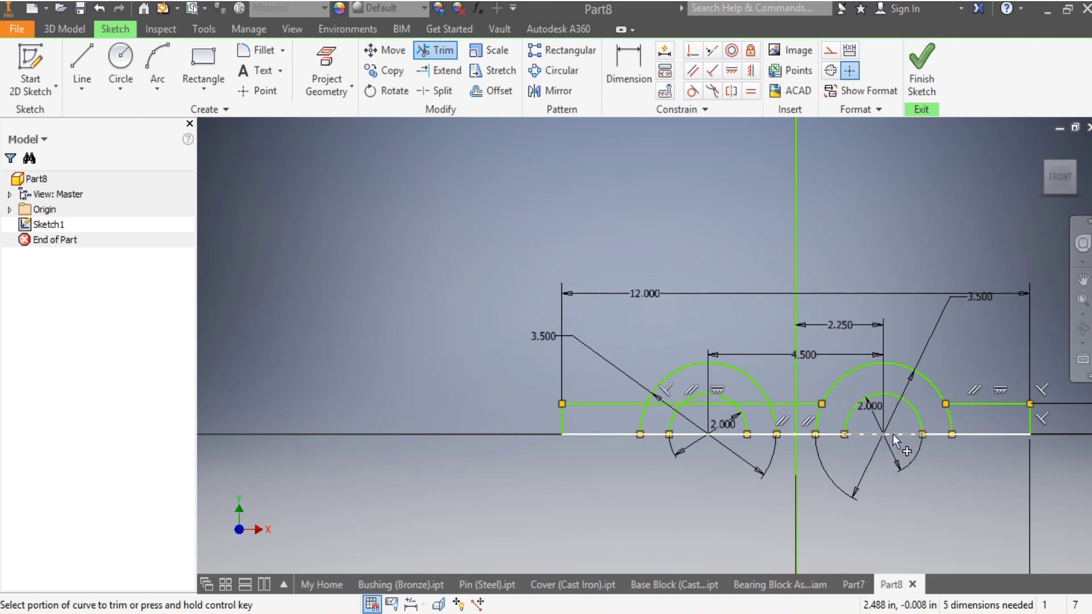
{"action": "left_click", "coordinate": [893, 435]}
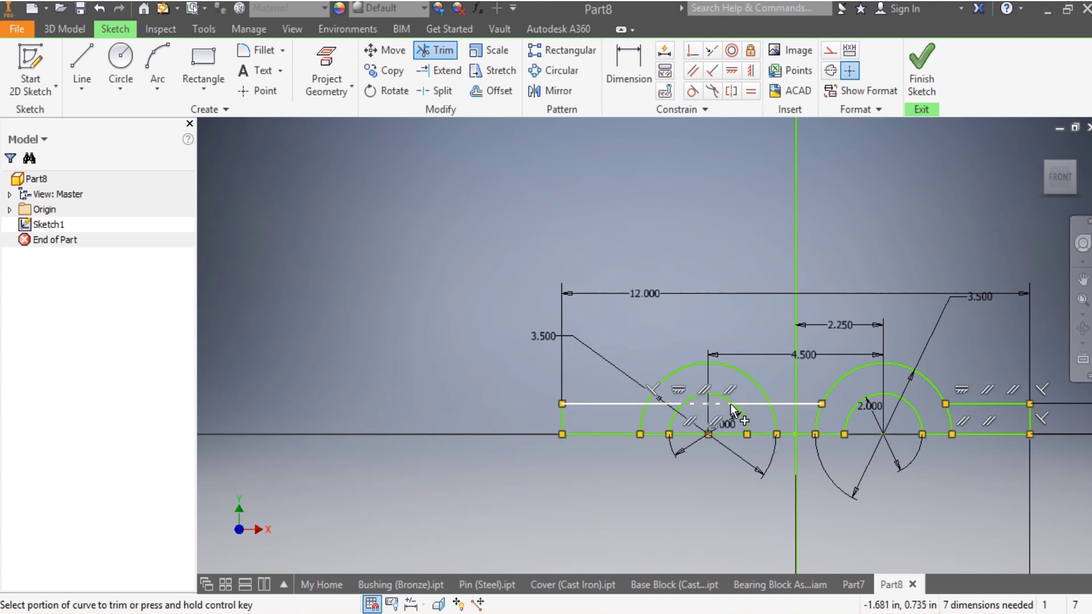
{"action": "left_click", "coordinate": [753, 405]}
{"action": "left_click", "coordinate": [700, 396]}
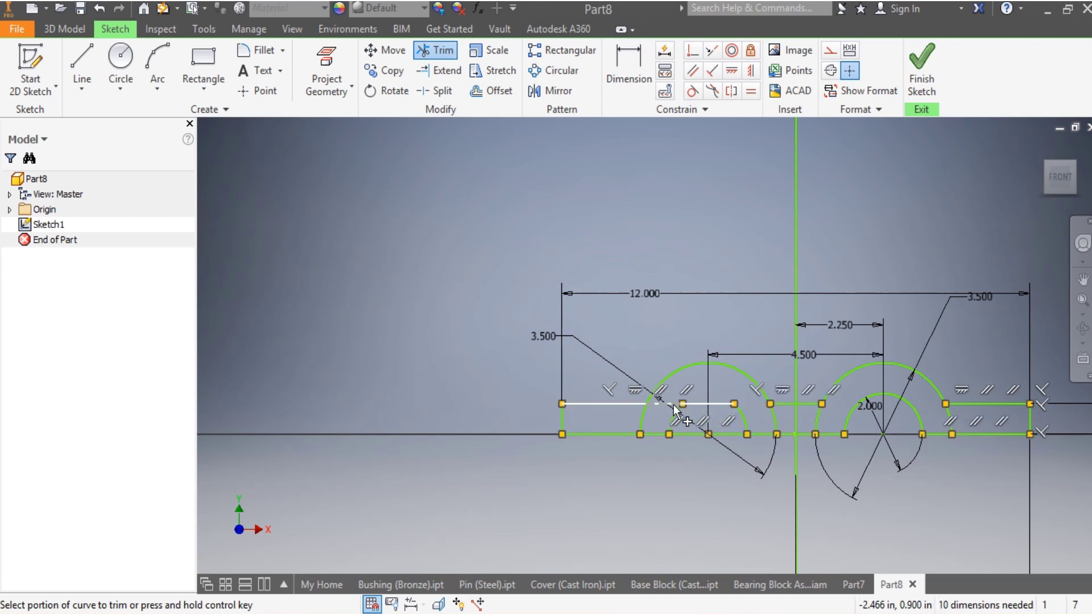
{"action": "left_click", "coordinate": [670, 404]}
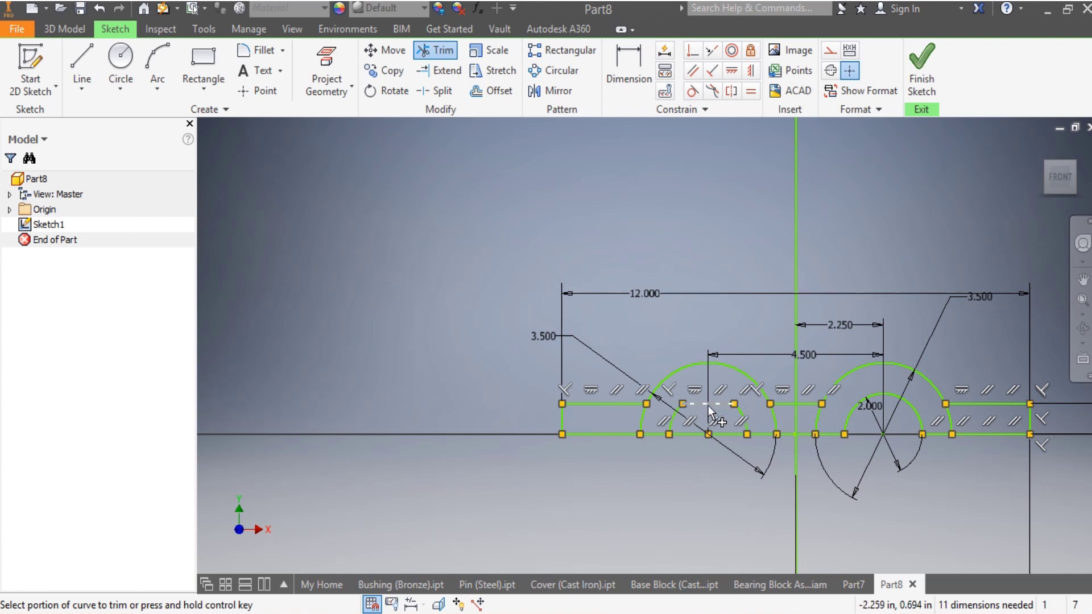
{"action": "left_click", "coordinate": [100, 10]}
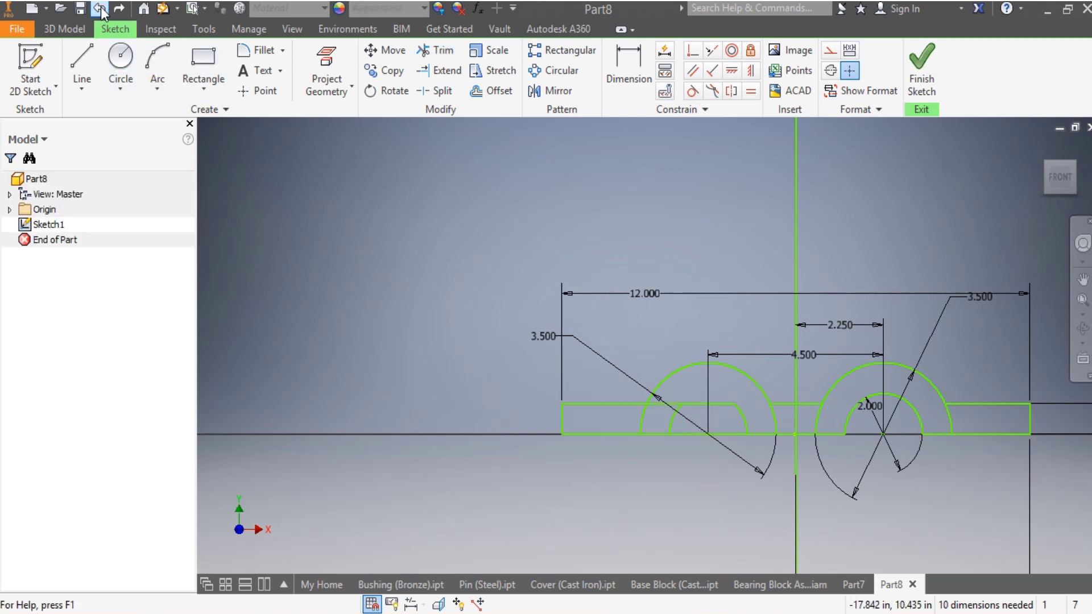
{"action": "left_click", "coordinate": [100, 9]}
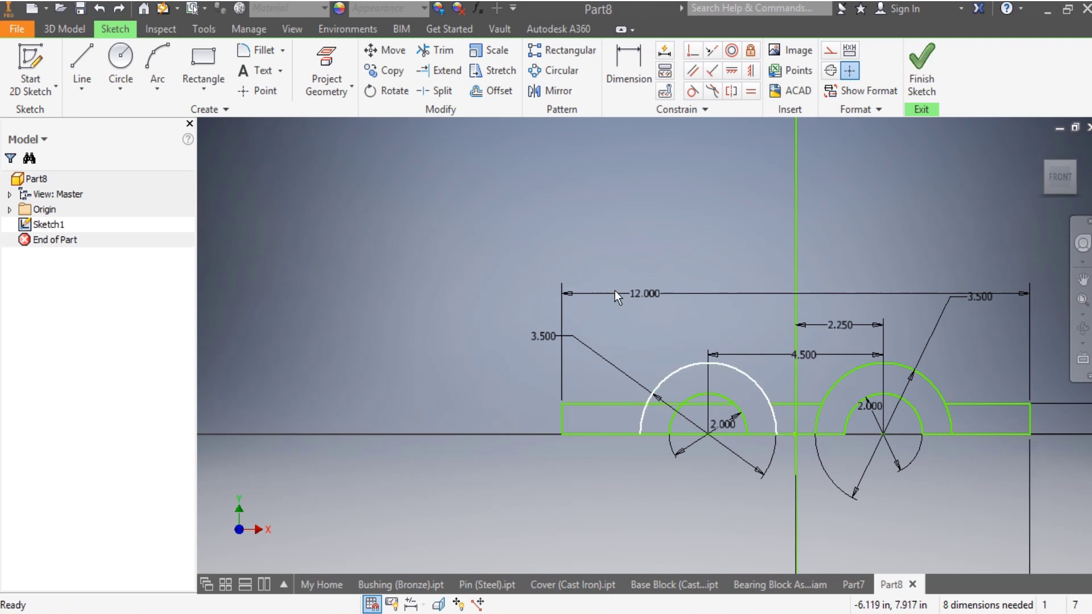
Step: Trim the rest of the rectangle's upper edge inside the left arcs and its lower edge under the left inner arc
{"action": "left_click", "coordinate": [436, 50]}
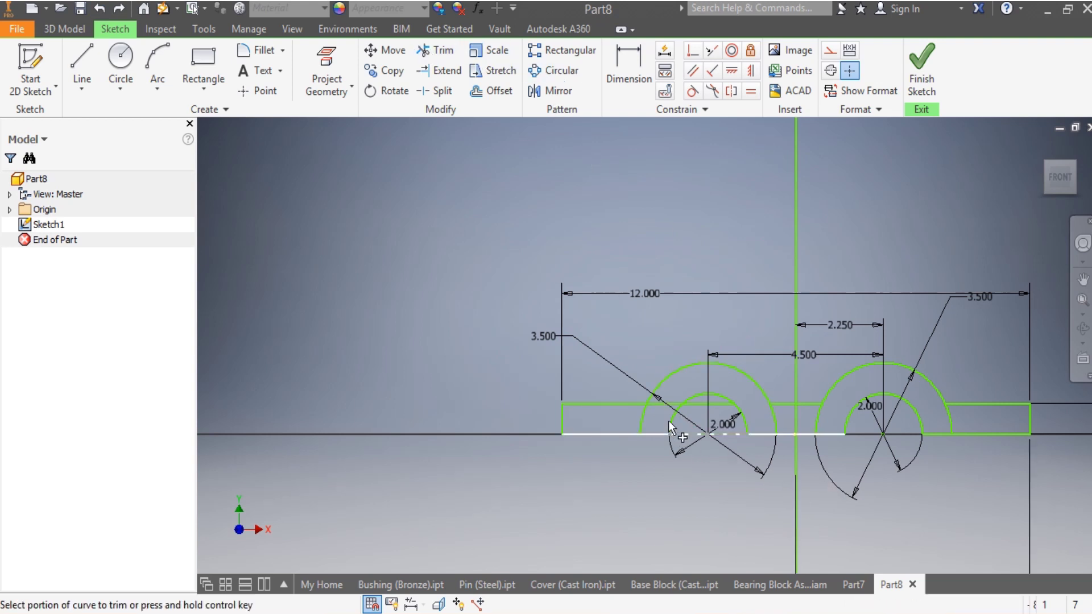
{"action": "left_click", "coordinate": [661, 405]}
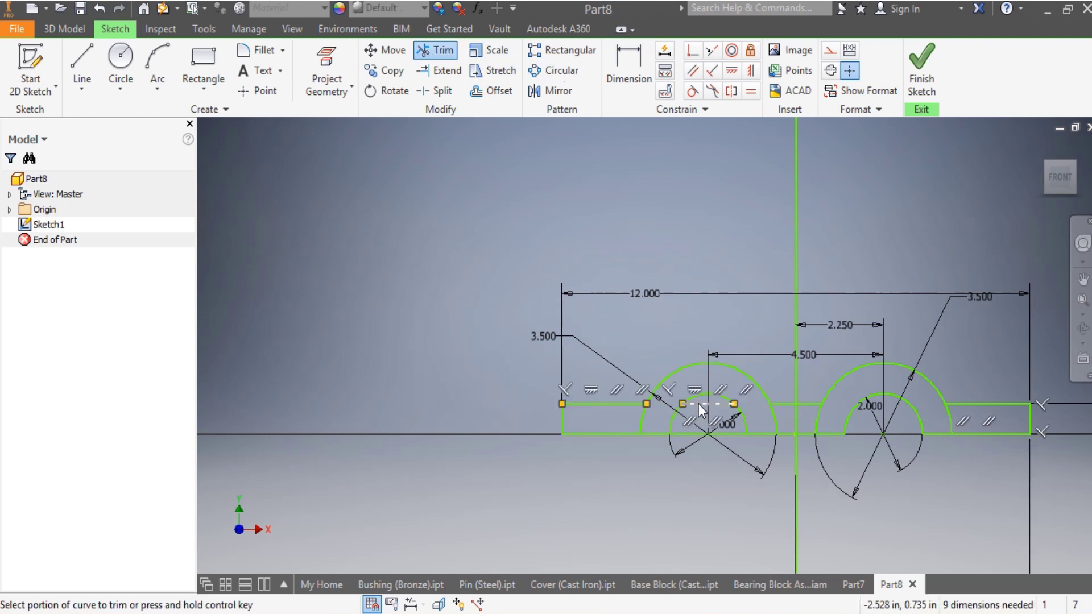
{"action": "left_click", "coordinate": [698, 404]}
{"action": "scroll", "coordinate": [723, 458], "scroll_direction": "down", "scroll_amount": 3}
{"action": "left_click", "coordinate": [664, 423]}
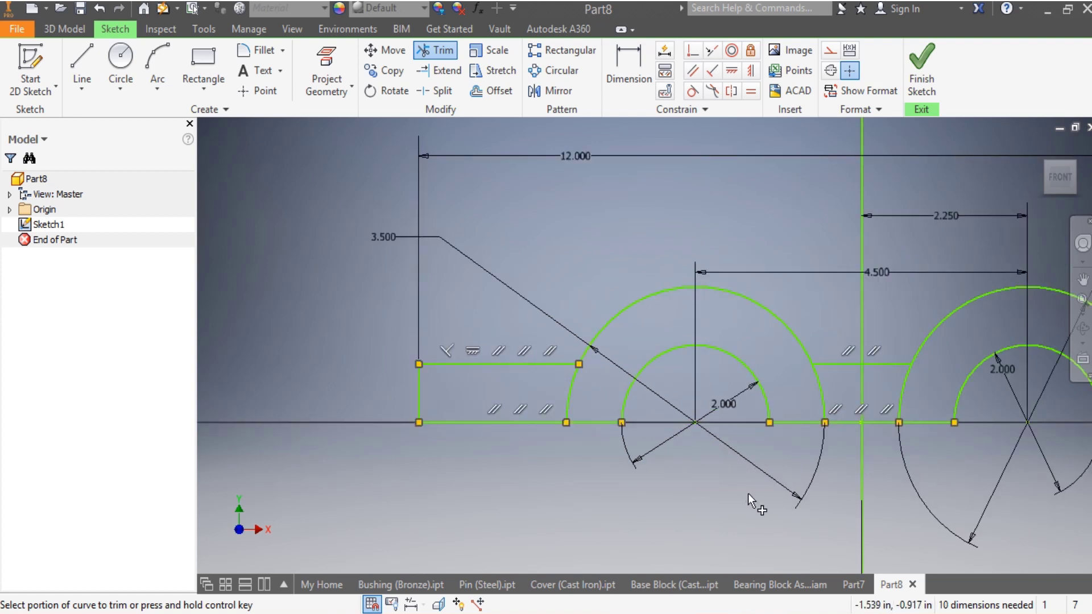
Step: Trim away the ends of both 3.5 in outer arcs that lie between the rectangle's upper and lower edges
{"action": "scroll", "coordinate": [748, 493], "scroll_direction": "up", "scroll_amount": 3}
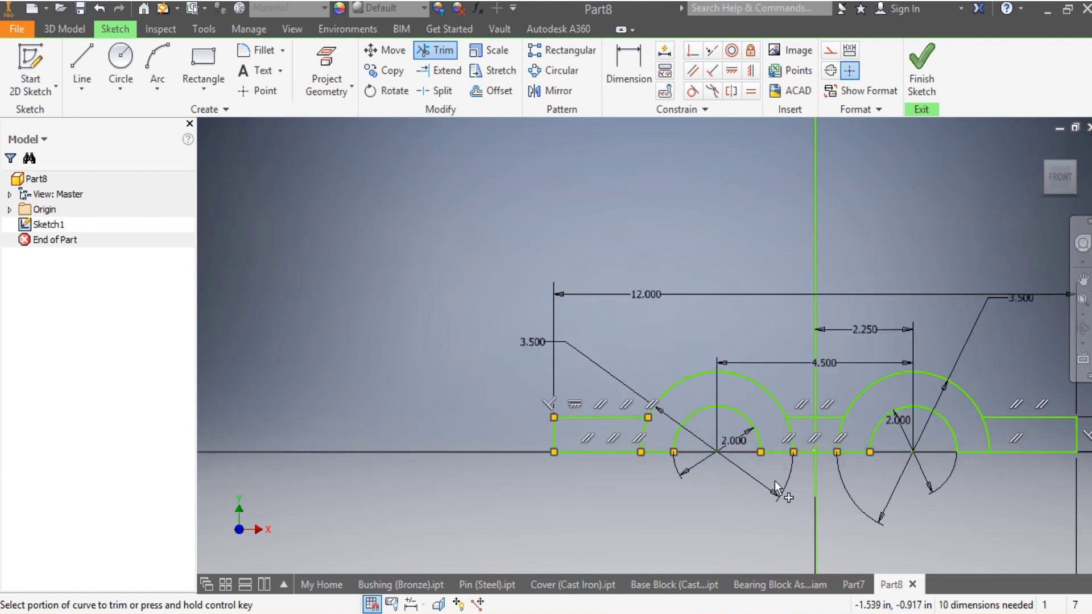
{"action": "left_click", "coordinate": [790, 445]}
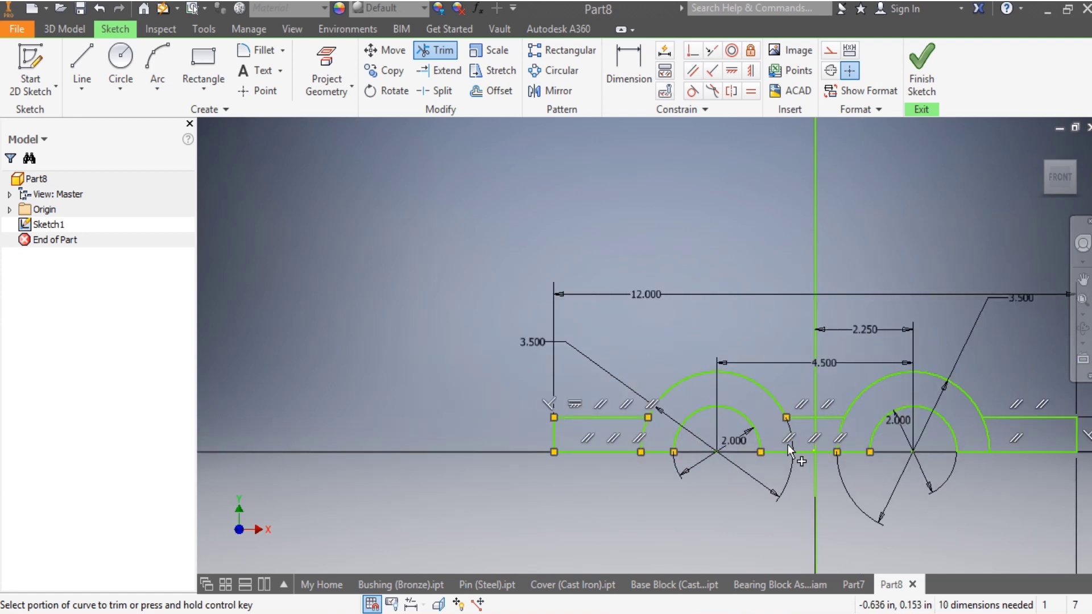
{"action": "left_click", "coordinate": [840, 439]}
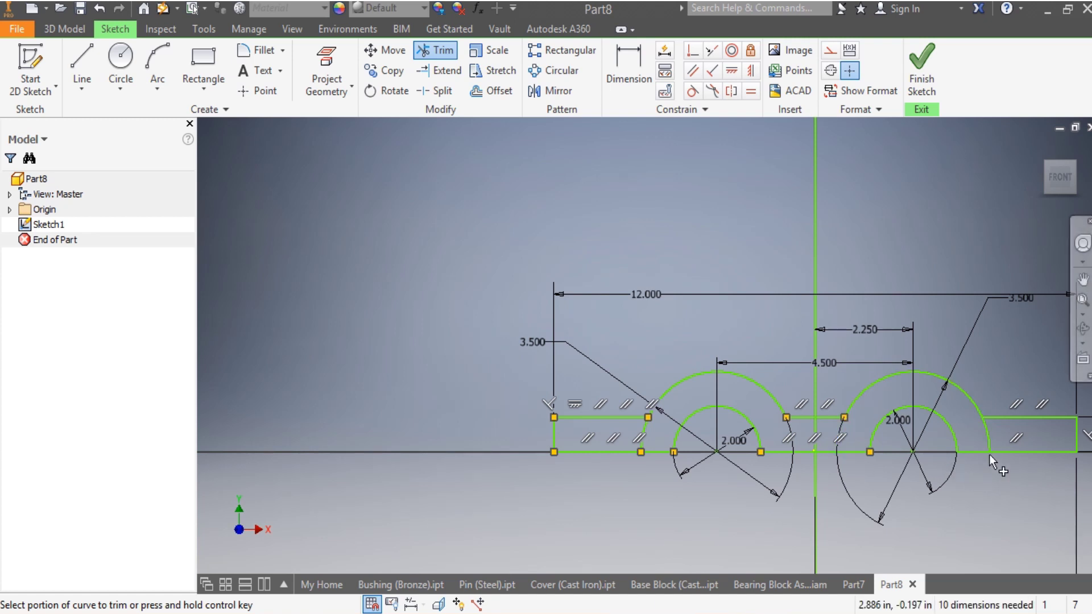
{"action": "left_click", "coordinate": [987, 436]}
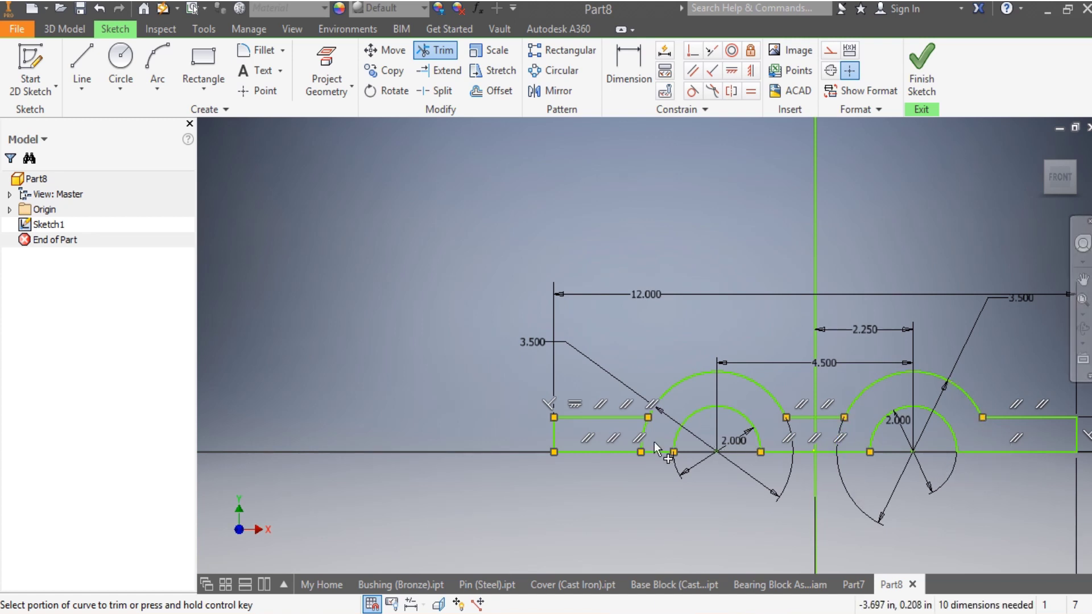
{"action": "left_click", "coordinate": [638, 432]}
{"action": "scroll", "coordinate": [799, 511], "scroll_direction": "up", "scroll_amount": 3}
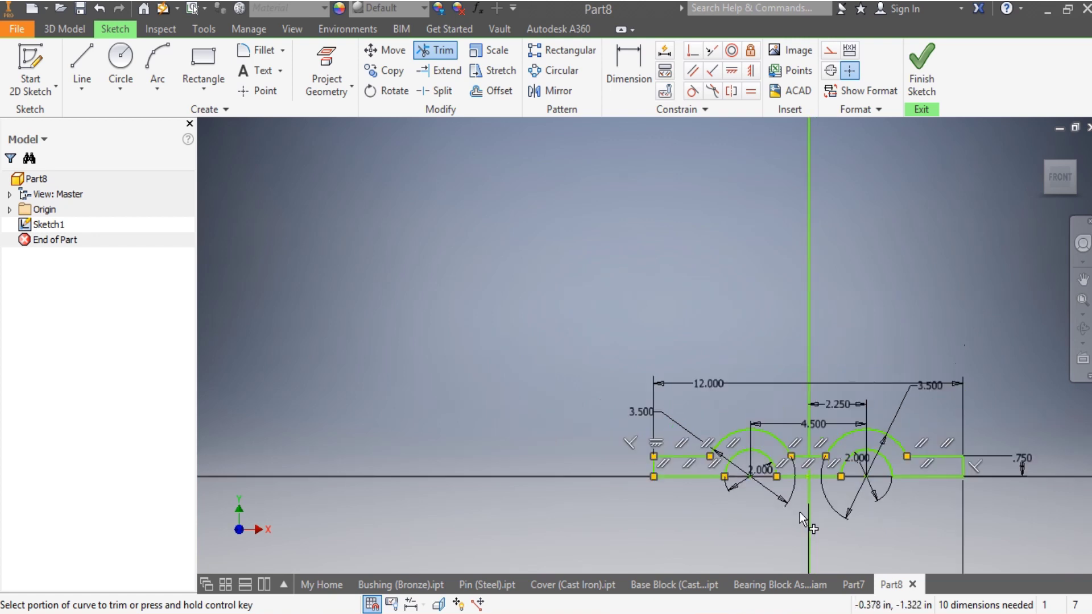
{"action": "scroll", "coordinate": [910, 511], "scroll_direction": "down", "scroll_amount": 5}
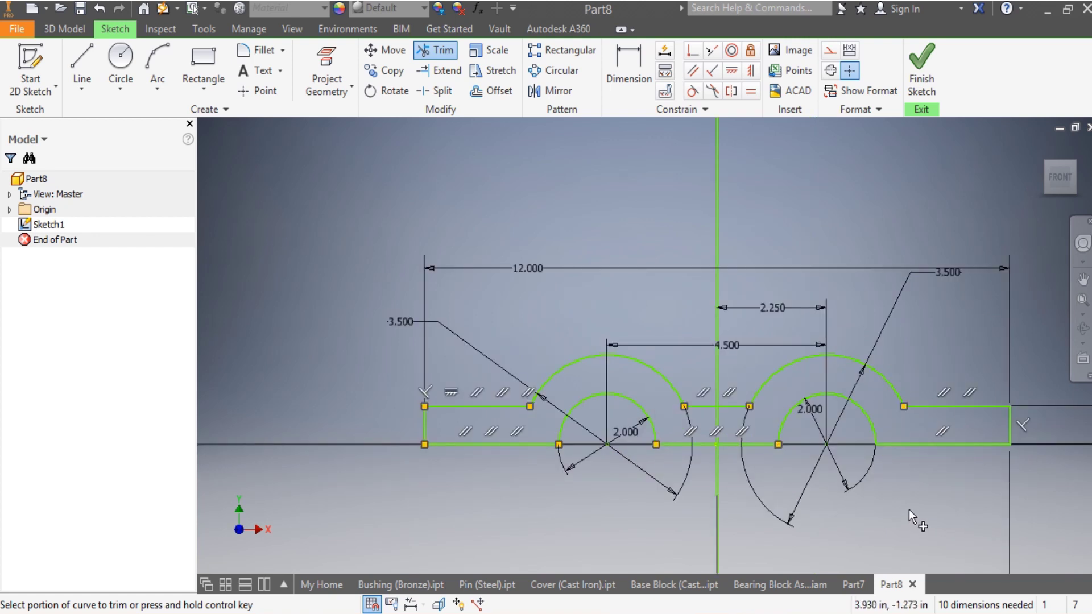
{"action": "key", "text": "Escape"}
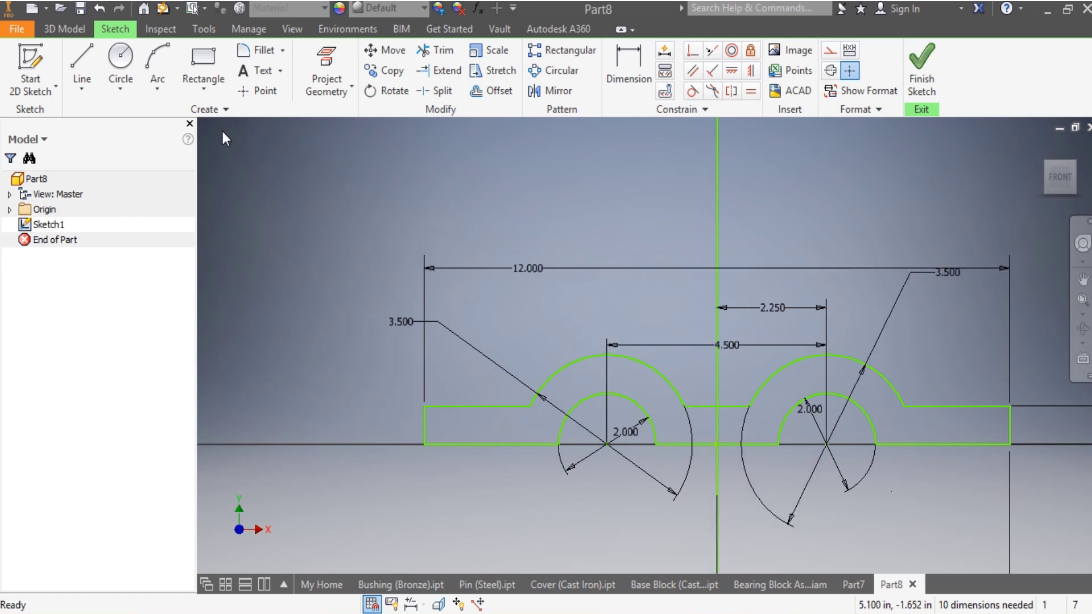
Step: Extrude the closed double-arch profile 6 in symmetrically about the sketch plane
{"action": "left_click", "coordinate": [61, 31]}
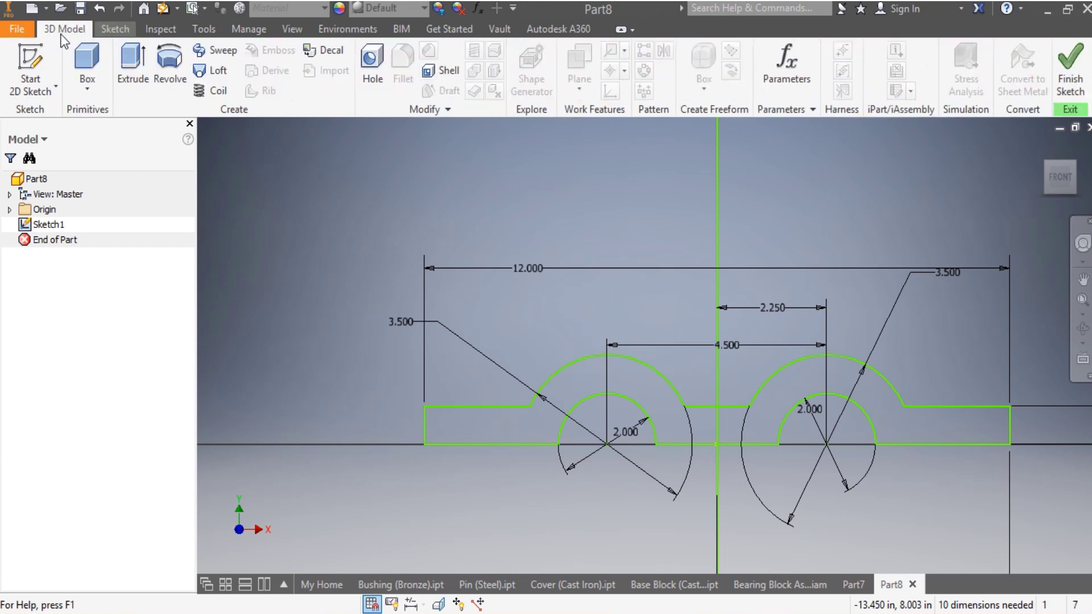
{"action": "left_click", "coordinate": [135, 66]}
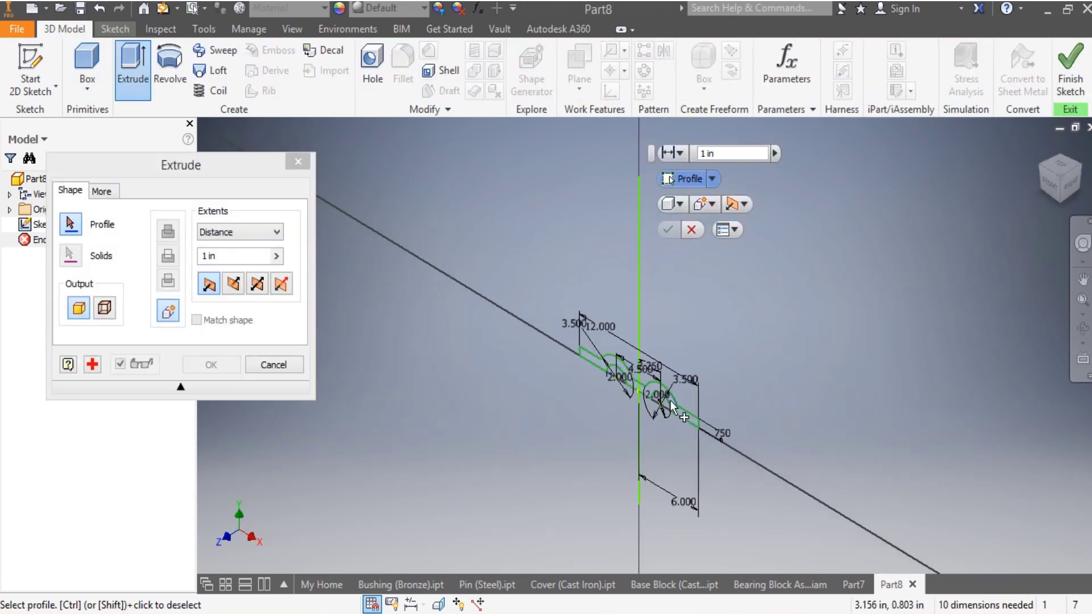
{"action": "scroll", "coordinate": [670, 401], "scroll_direction": "up", "scroll_amount": 3}
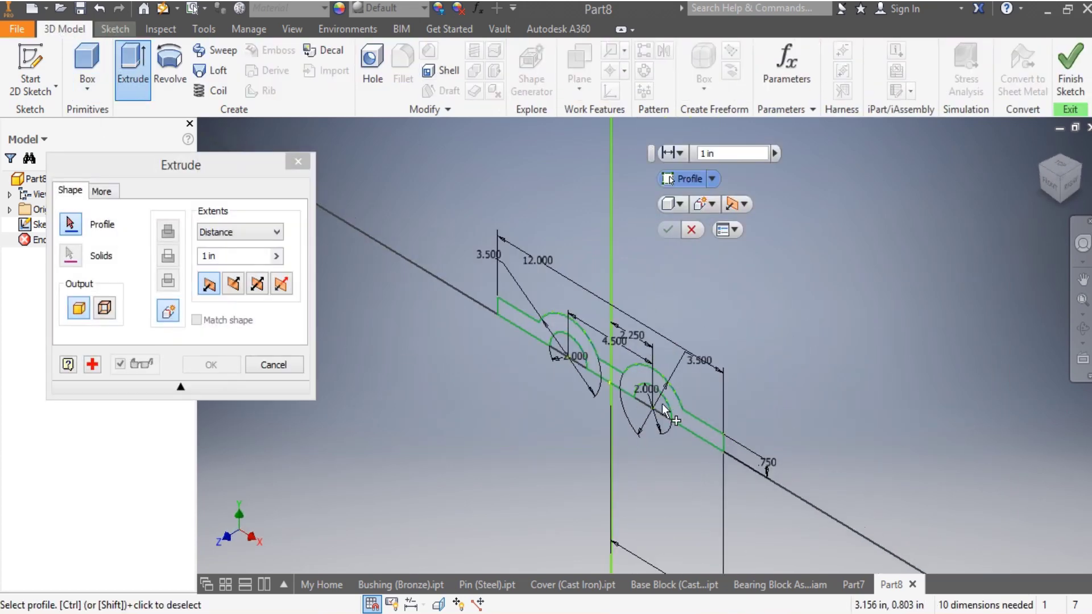
{"action": "left_click", "coordinate": [686, 421]}
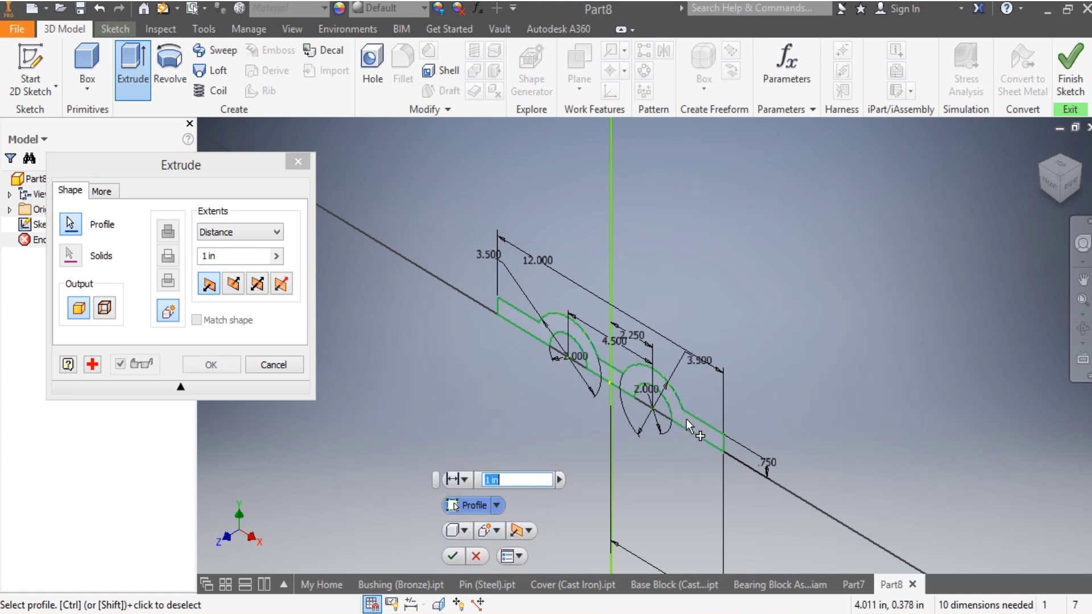
{"action": "left_click", "coordinate": [206, 256]}
{"action": "key", "text": "BackSpace"}
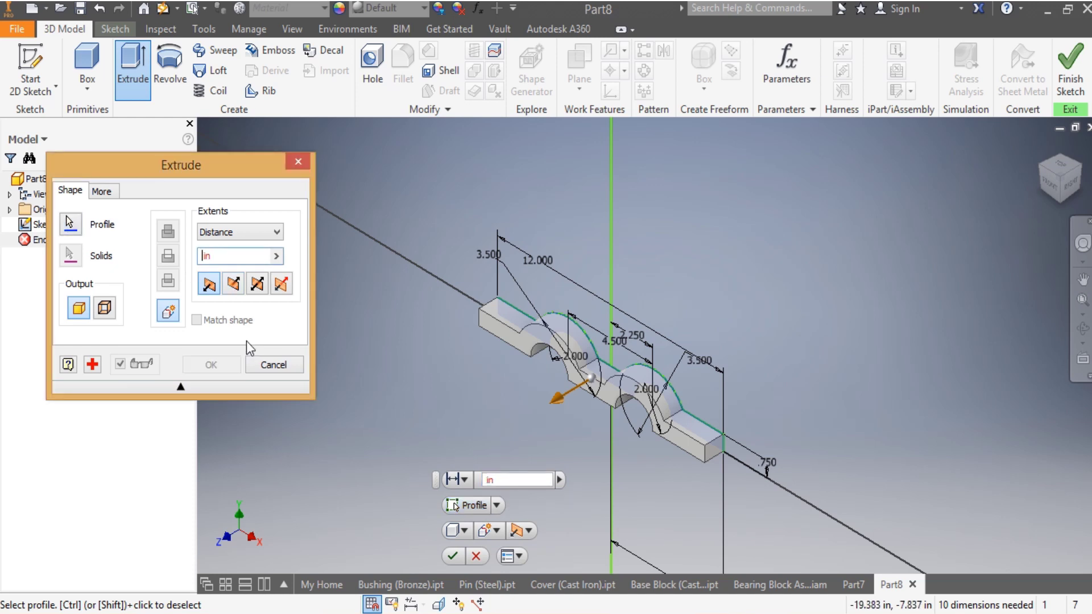
{"action": "type", "text": "6"}
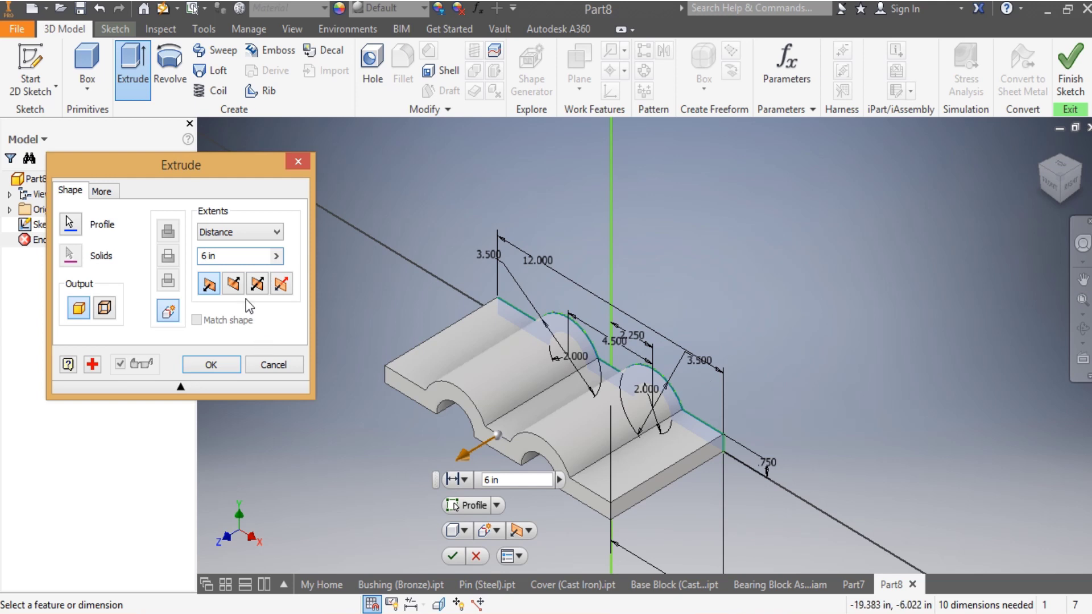
{"action": "left_click", "coordinate": [257, 283]}
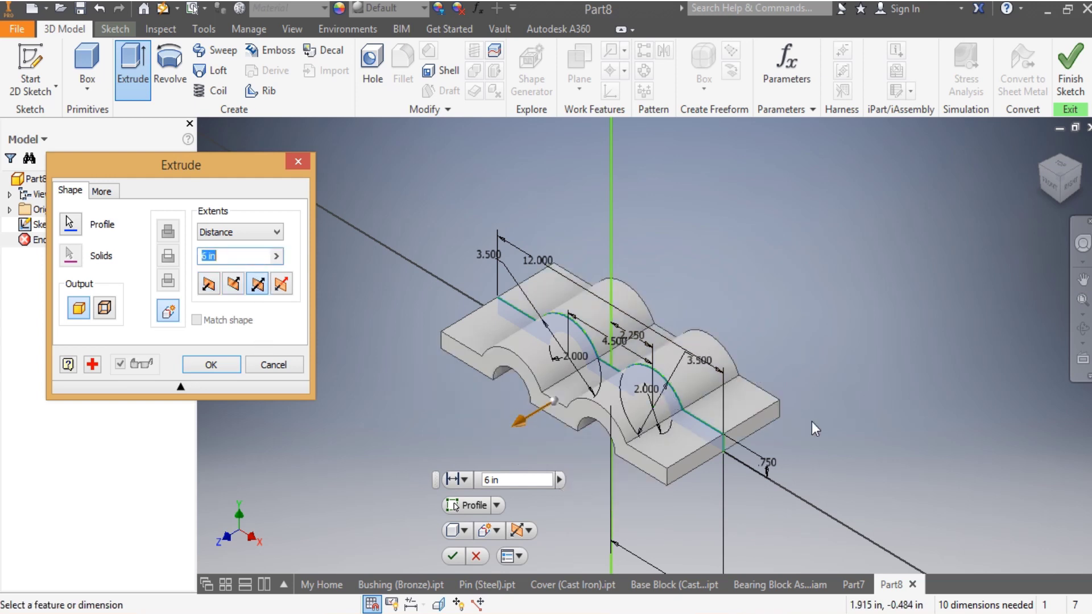
{"action": "left_click", "coordinate": [220, 368]}
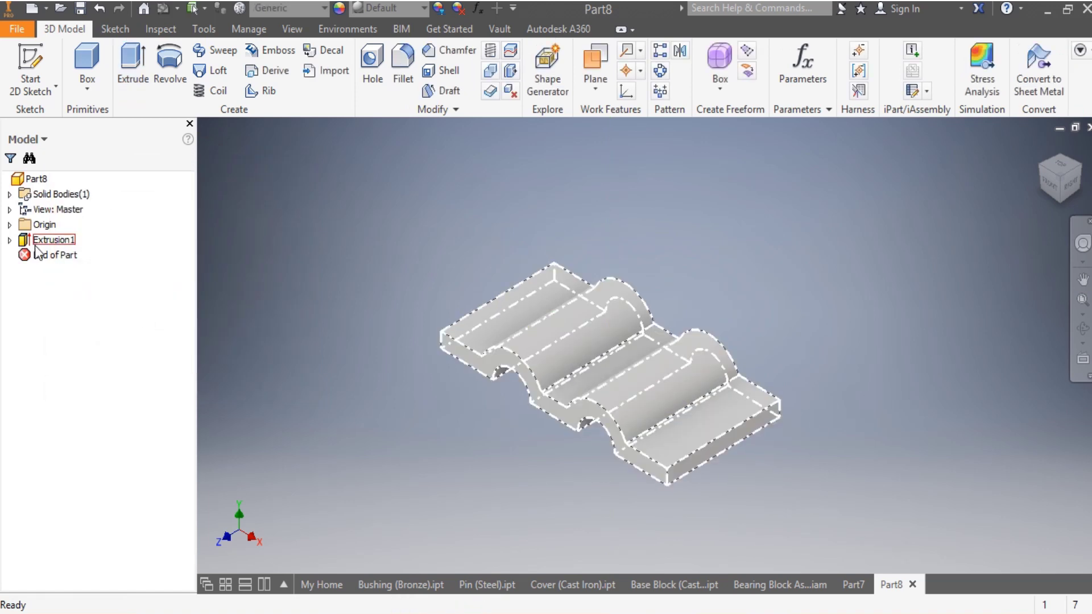
Step: Create a new sketch on the XZ origin plane
{"action": "left_click", "coordinate": [9, 224]}
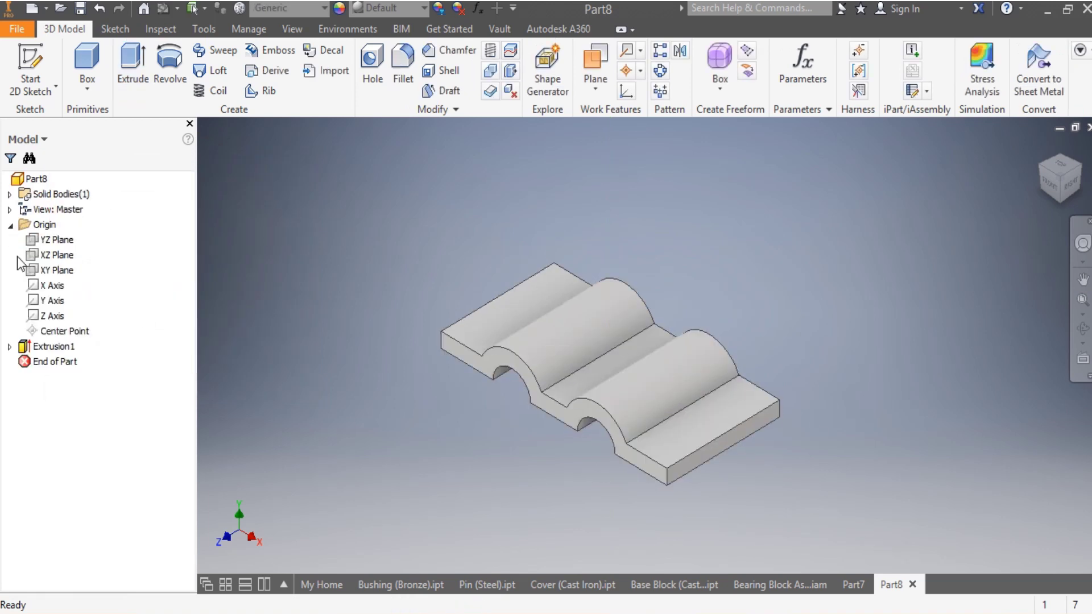
{"action": "left_click", "coordinate": [60, 259]}
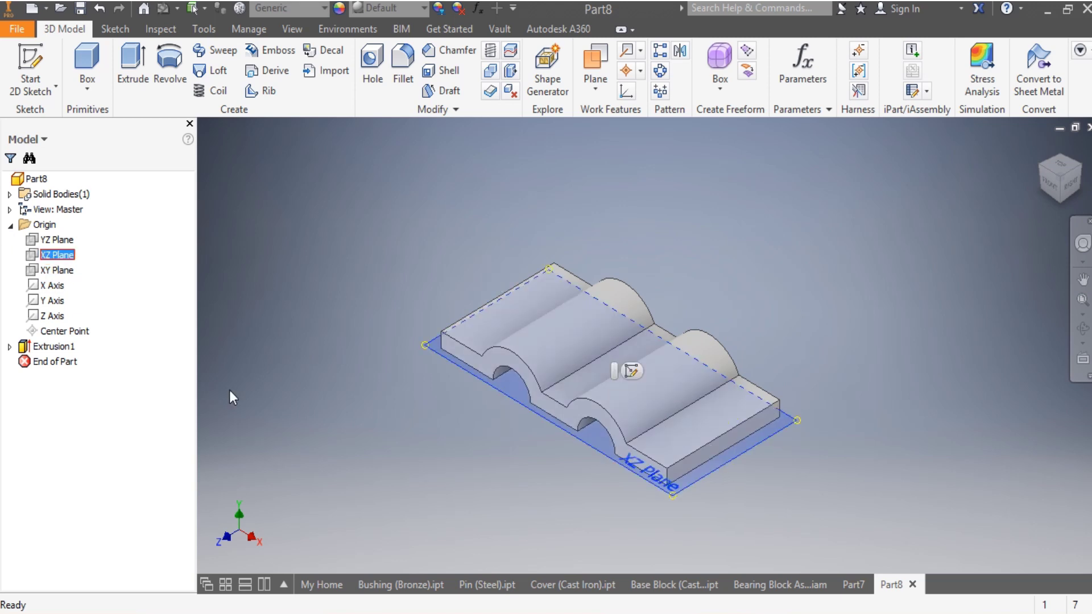
{"action": "left_click", "coordinate": [631, 372]}
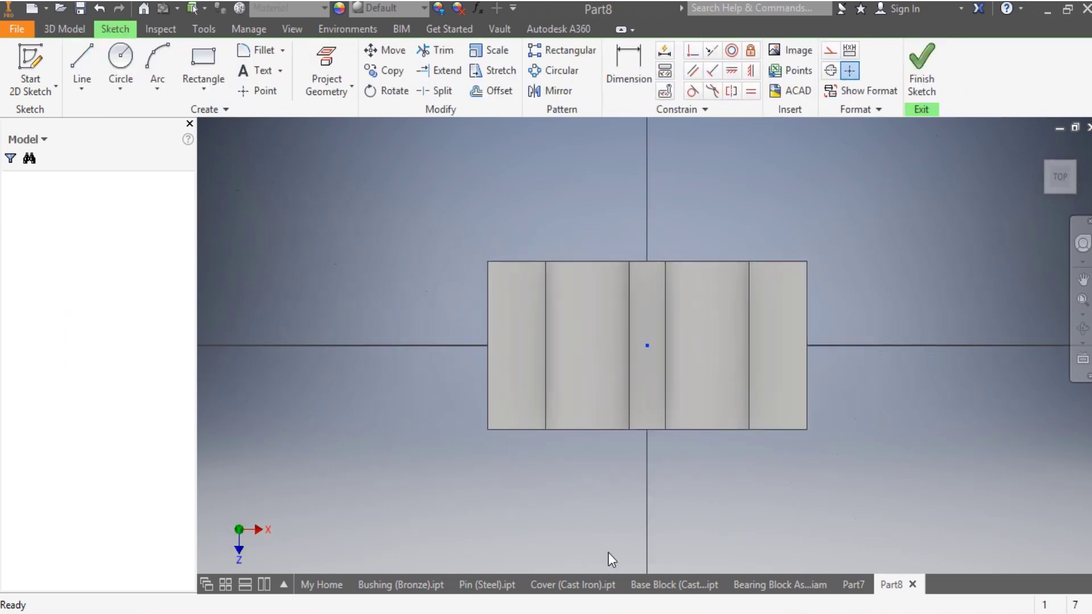
Step: Examine the hole layout in the Cover (Cast Iron) part, return to the Part8 sketch and view its underside
{"action": "left_click", "coordinate": [573, 585]}
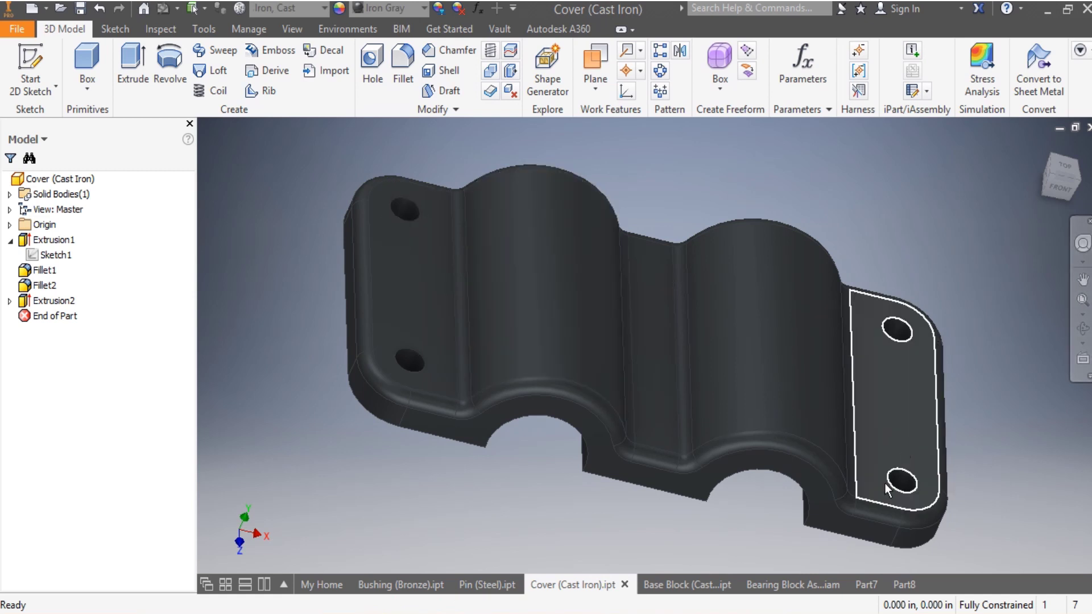
{"action": "left_click", "coordinate": [904, 584]}
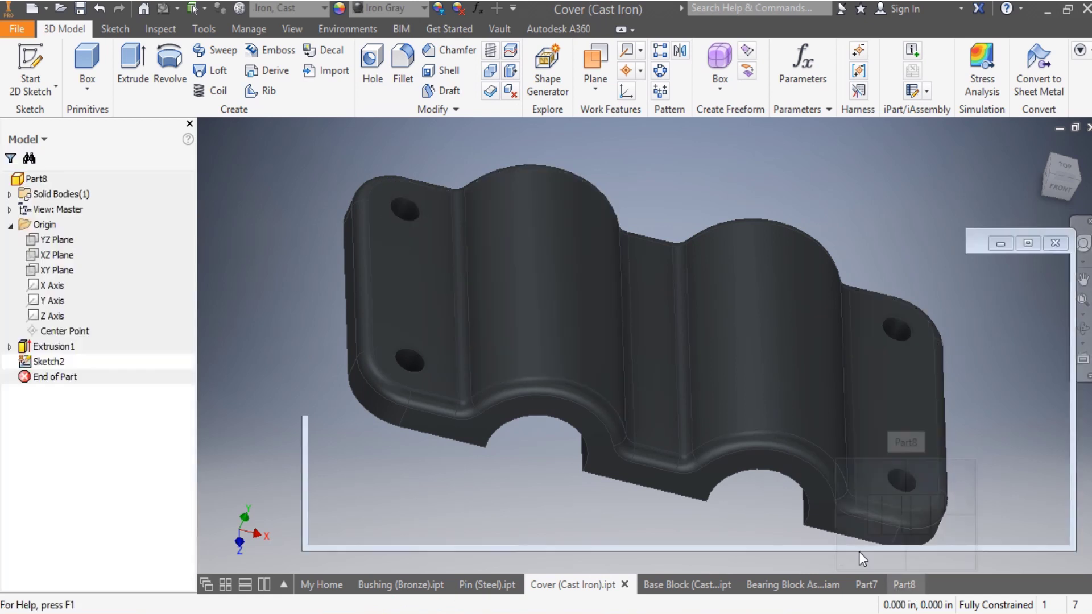
{"action": "scroll", "coordinate": [653, 452], "scroll_direction": "down", "scroll_amount": 3}
{"action": "scroll", "coordinate": [873, 371], "scroll_direction": "up", "scroll_amount": 5}
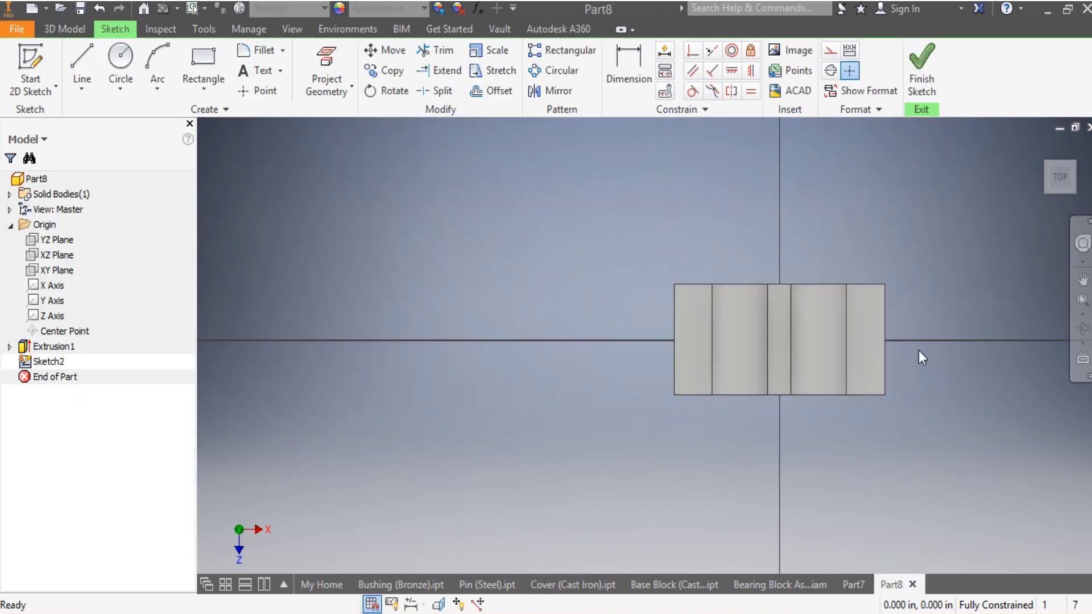
{"action": "left_click", "coordinate": [1053, 188]}
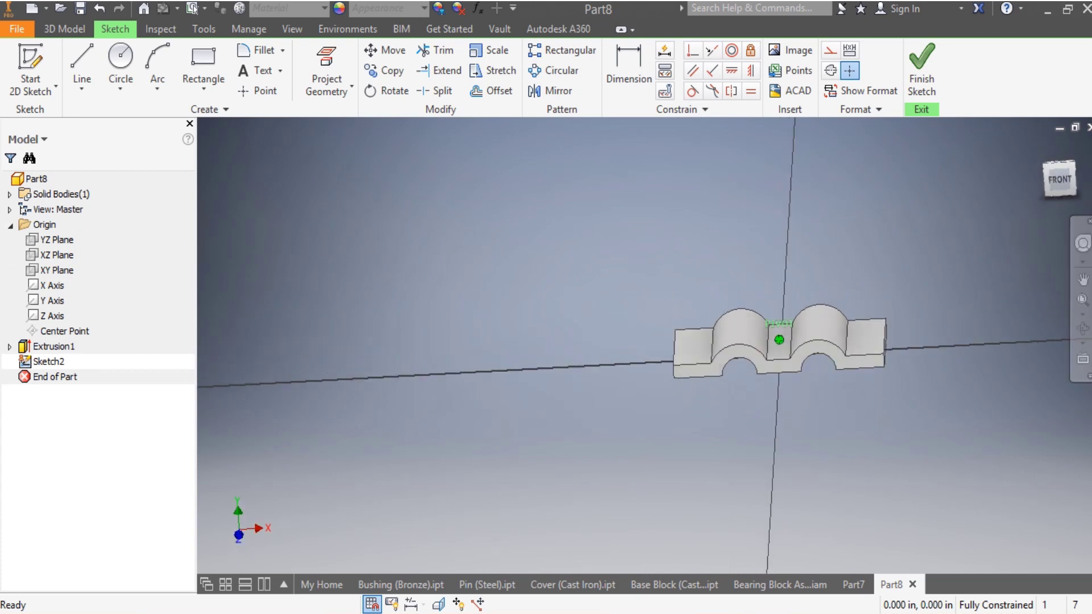
{"action": "left_click", "coordinate": [1061, 194]}
{"action": "left_click", "coordinate": [1061, 191]}
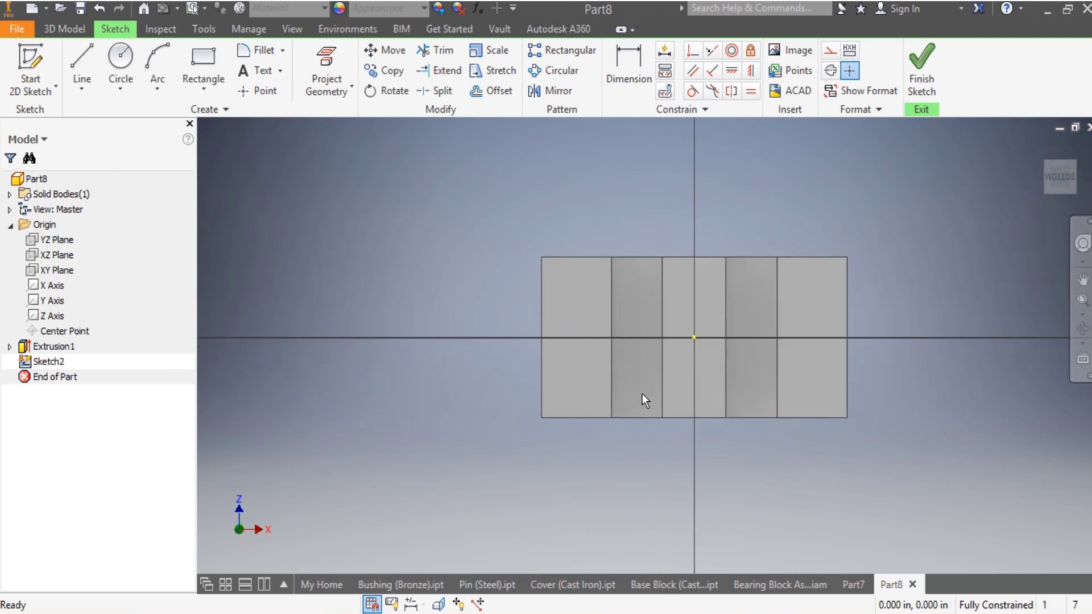
{"action": "scroll", "coordinate": [596, 371], "scroll_direction": "down", "scroll_amount": 3}
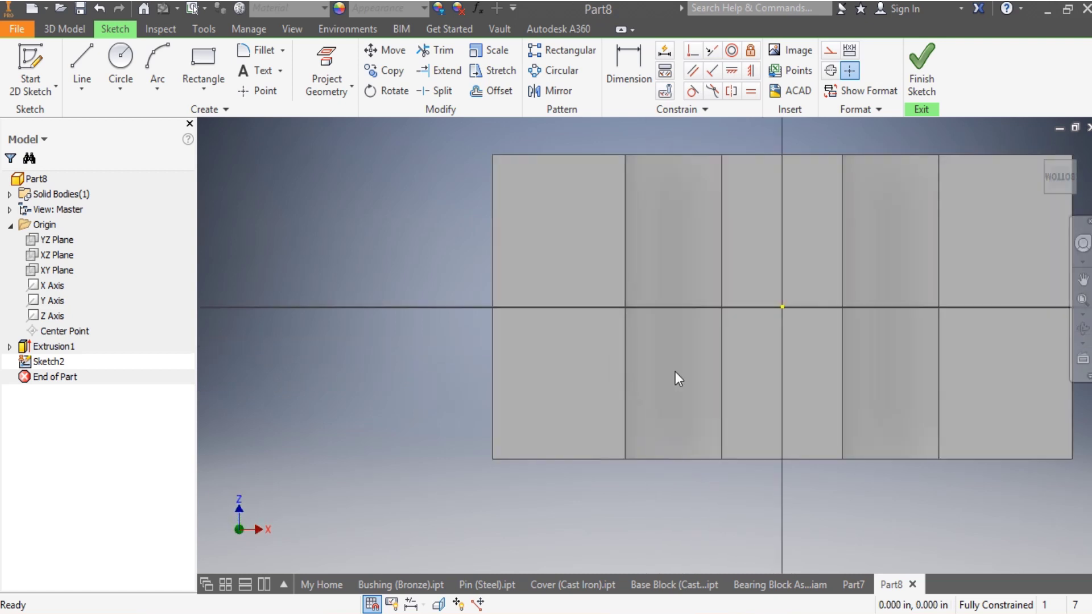
{"action": "scroll", "coordinate": [674, 370], "scroll_direction": "up", "scroll_amount": 3}
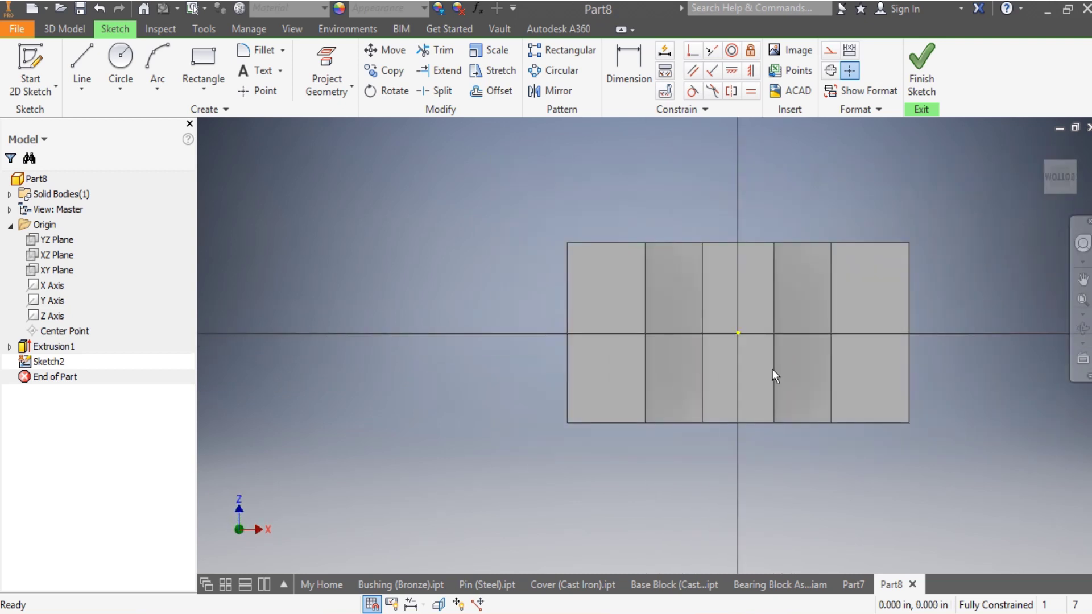
{"action": "left_click", "coordinate": [82, 63]}
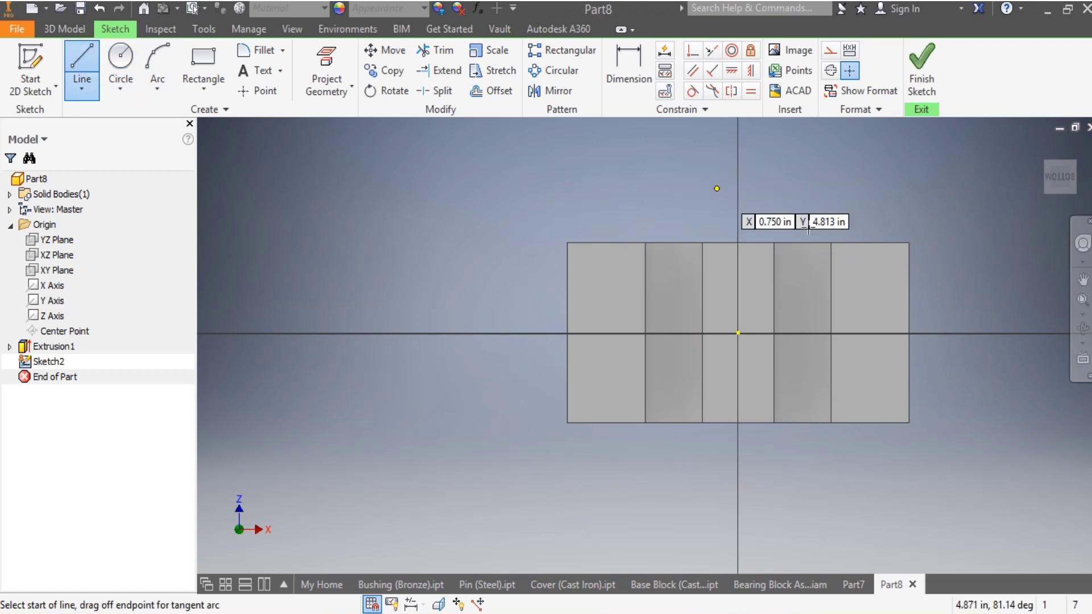
{"action": "scroll", "coordinate": [739, 302], "scroll_direction": "down", "scroll_amount": 3}
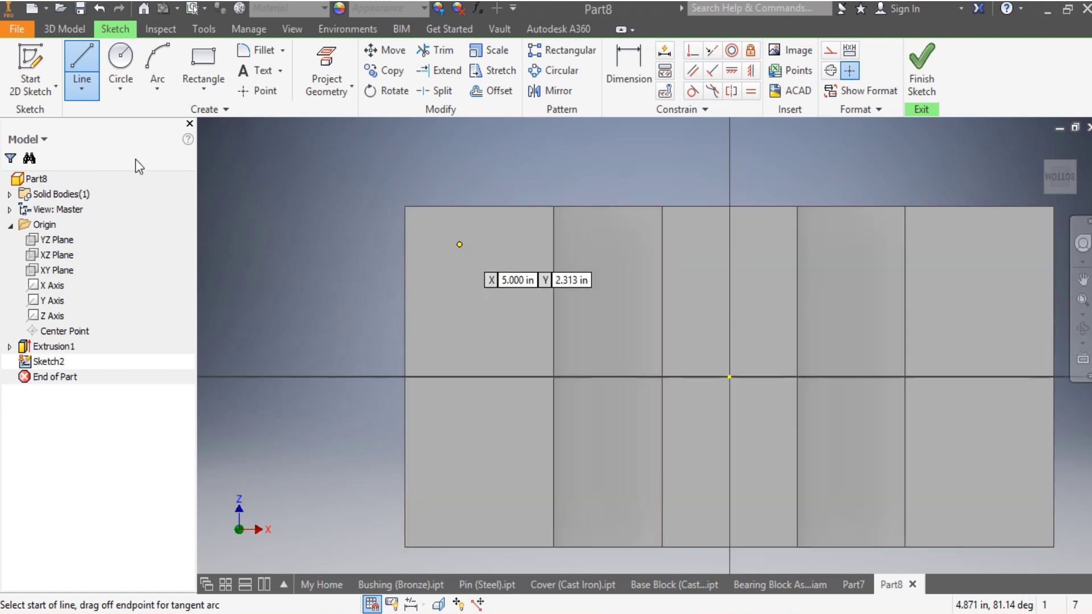
{"action": "key", "text": "Escape"}
{"action": "scroll", "coordinate": [602, 413], "scroll_direction": "up", "scroll_amount": 2}
{"action": "key", "text": "c"}
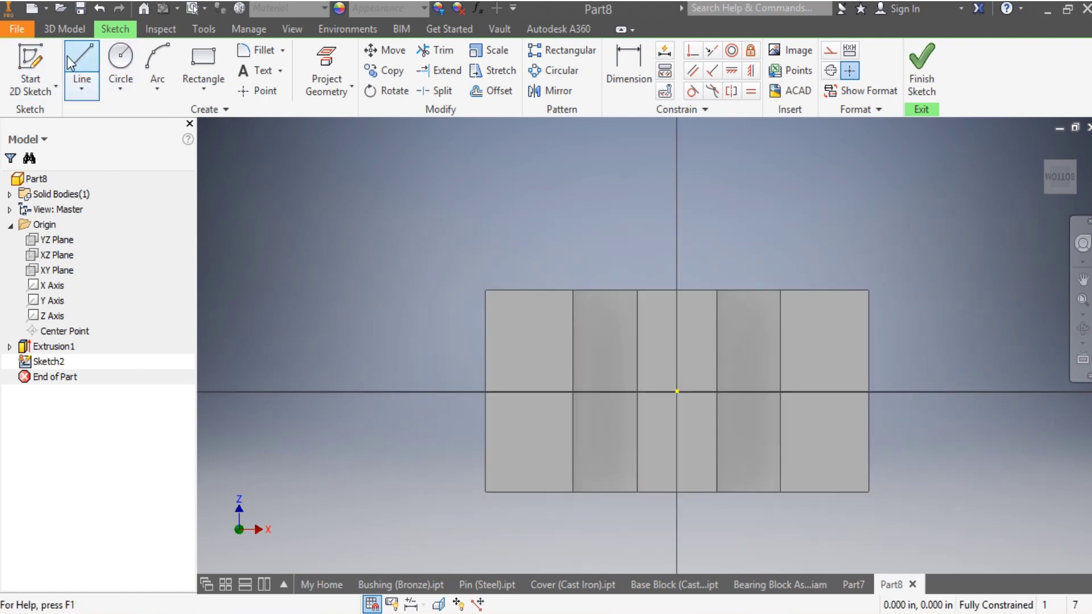
Step: Sketch a vertical and a horizontal line through the origin, each extending past both edges of the body
{"action": "left_click", "coordinate": [74, 62]}
{"action": "left_click", "coordinate": [677, 193]}
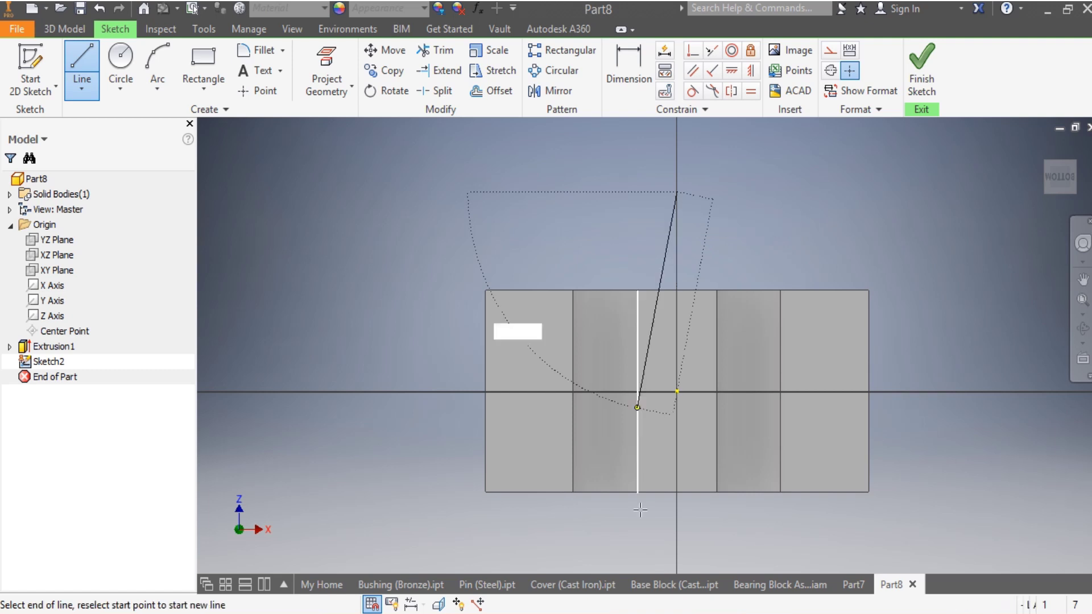
{"action": "left_click", "coordinate": [677, 561]}
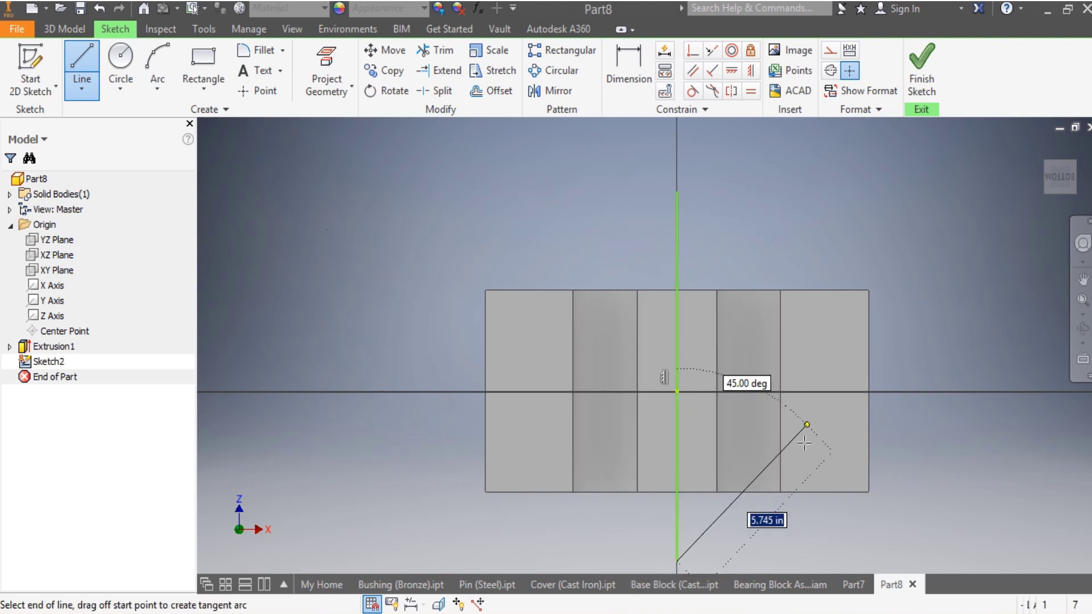
{"action": "left_click", "coordinate": [81, 57]}
{"action": "left_click", "coordinate": [342, 391]}
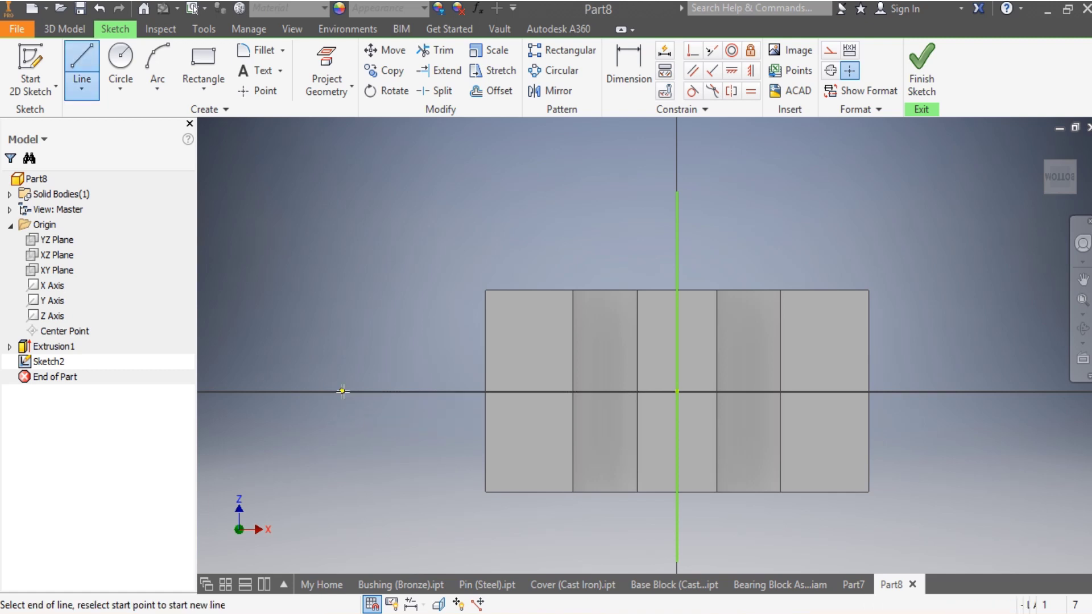
{"action": "left_click", "coordinate": [1014, 392]}
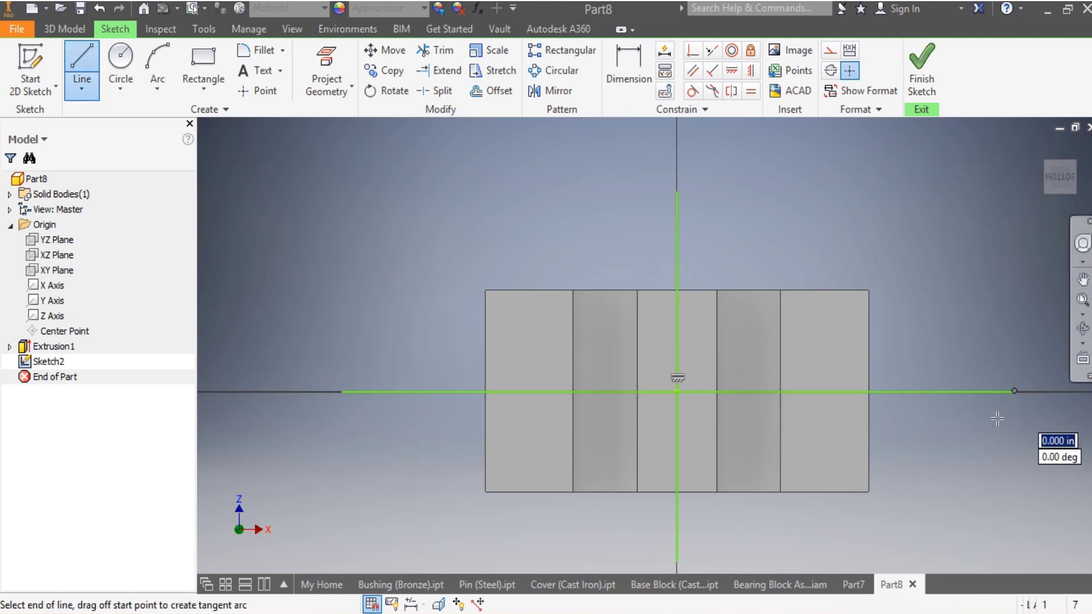
{"action": "key", "text": "Escape"}
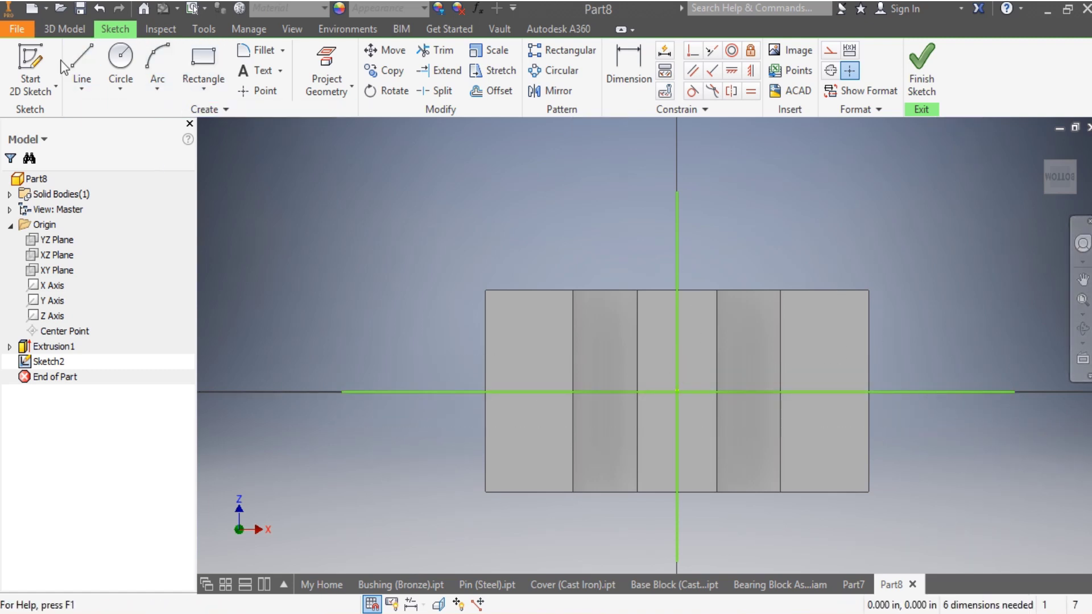
Step: Sketch a rectangle about 9.9 in wide and 4.4 in high around the origin, inside the body's outline
{"action": "left_click", "coordinate": [203, 62]}
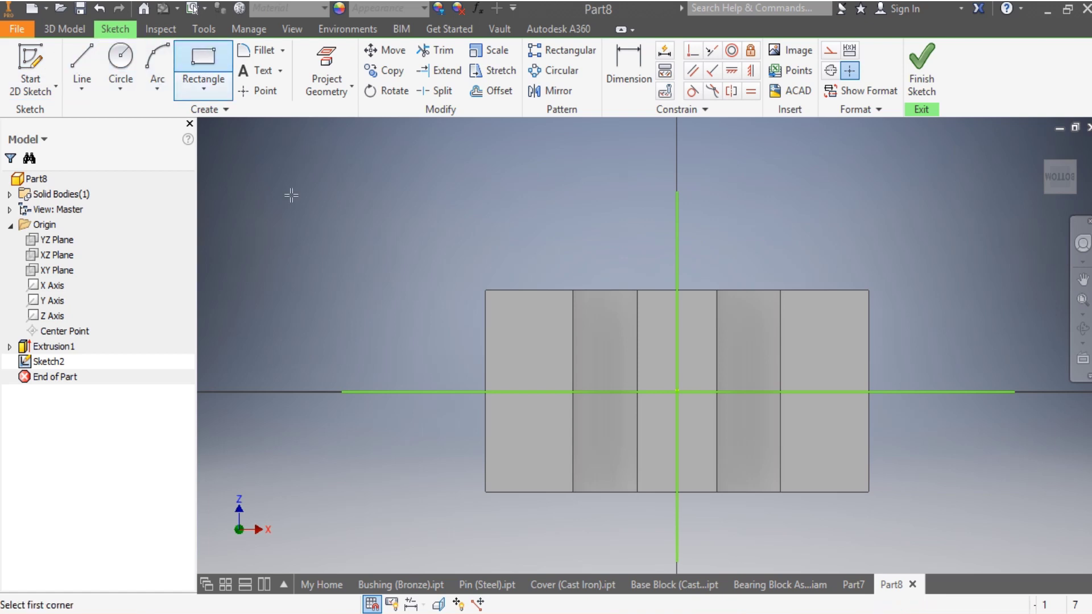
{"action": "left_click", "coordinate": [516, 325]}
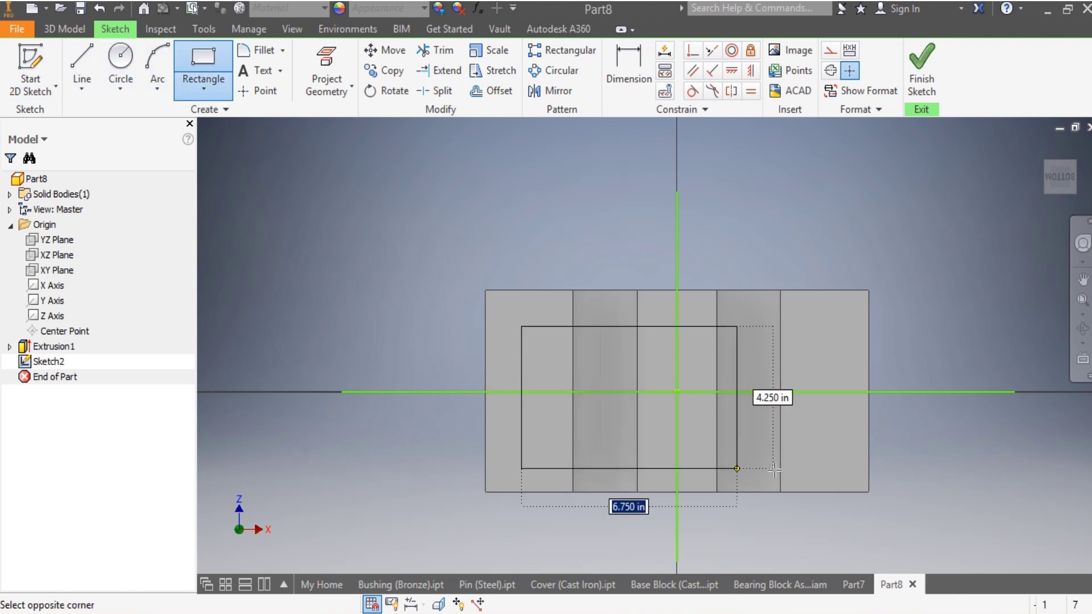
{"action": "left_click", "coordinate": [836, 470]}
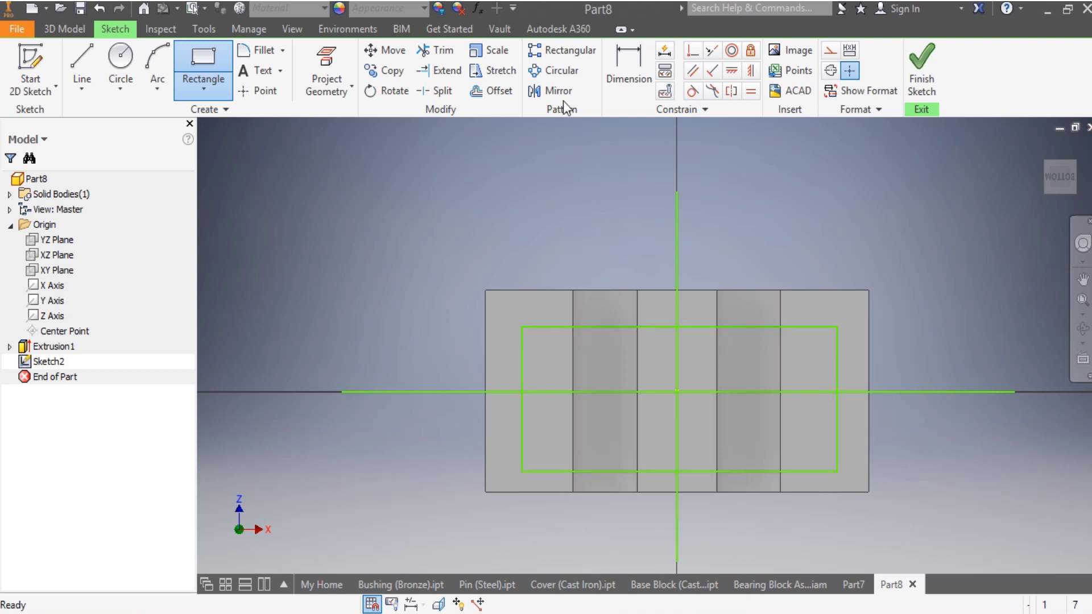
{"action": "key", "text": "Escape"}
Step: Dimension the rectangle to 10 in wide and 4 in high
{"action": "left_click", "coordinate": [628, 66]}
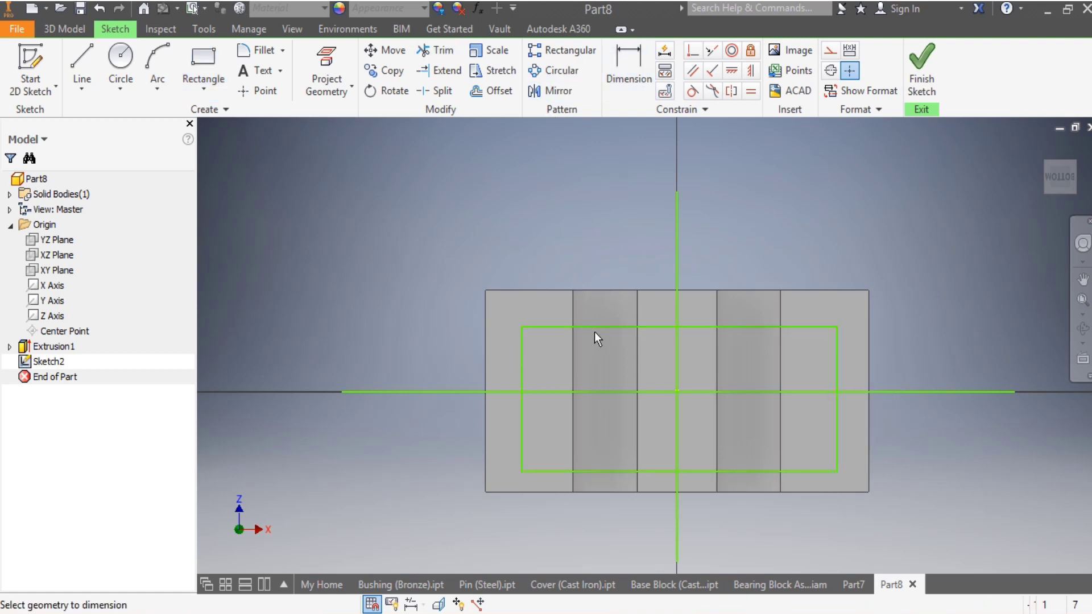
{"action": "left_click", "coordinate": [595, 327]}
{"action": "left_click", "coordinate": [595, 224]}
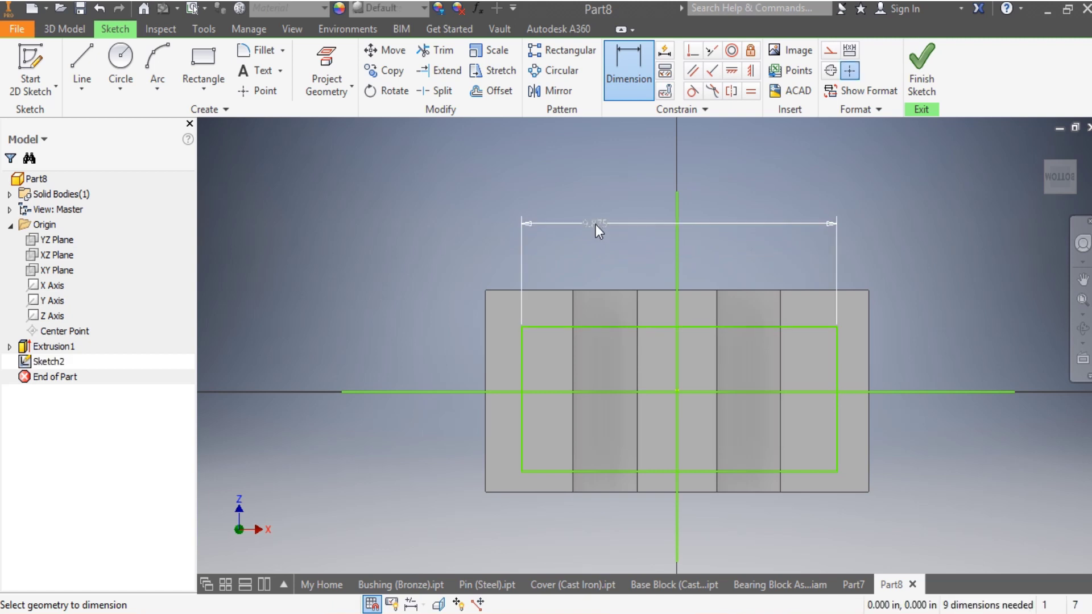
{"action": "type", "text": "1"}
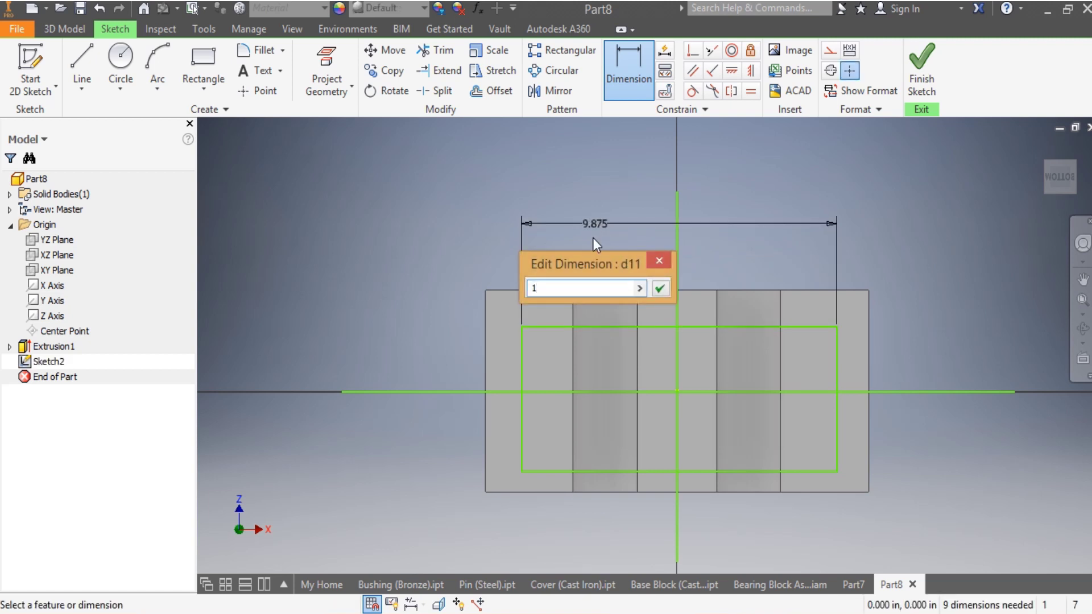
{"action": "type", "text": "0"}
{"action": "key", "text": "Return"}
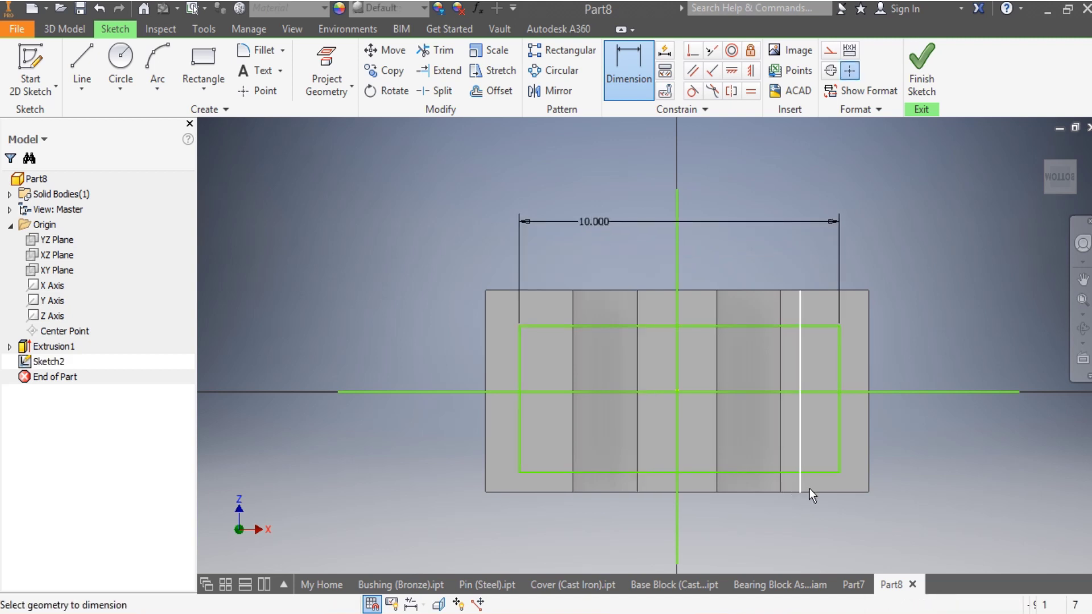
{"action": "left_click", "coordinate": [840, 418]}
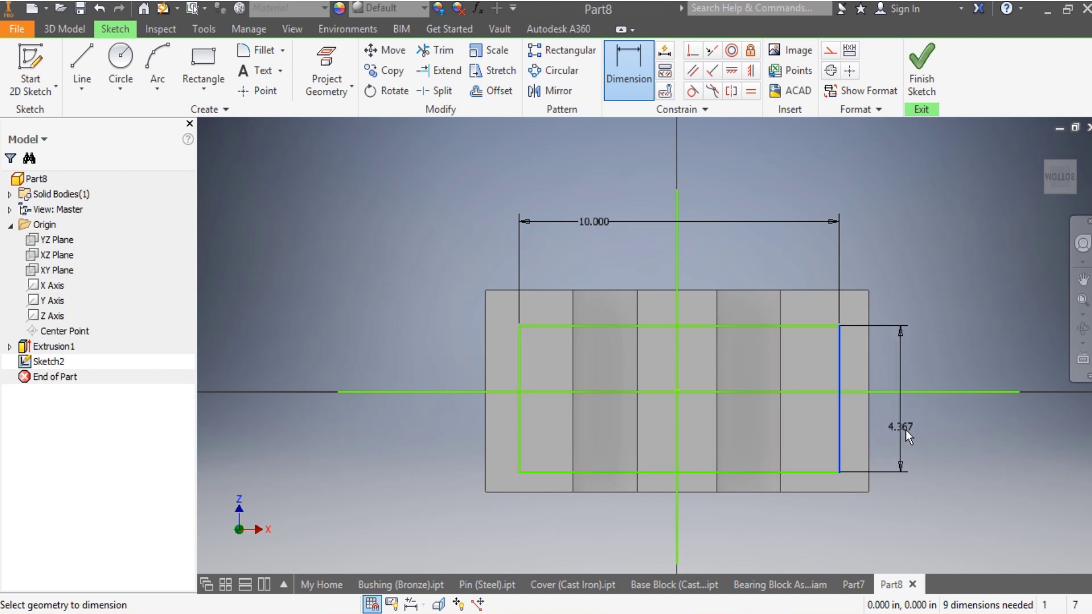
{"action": "left_click", "coordinate": [914, 429]}
{"action": "left_click", "coordinate": [914, 429]}
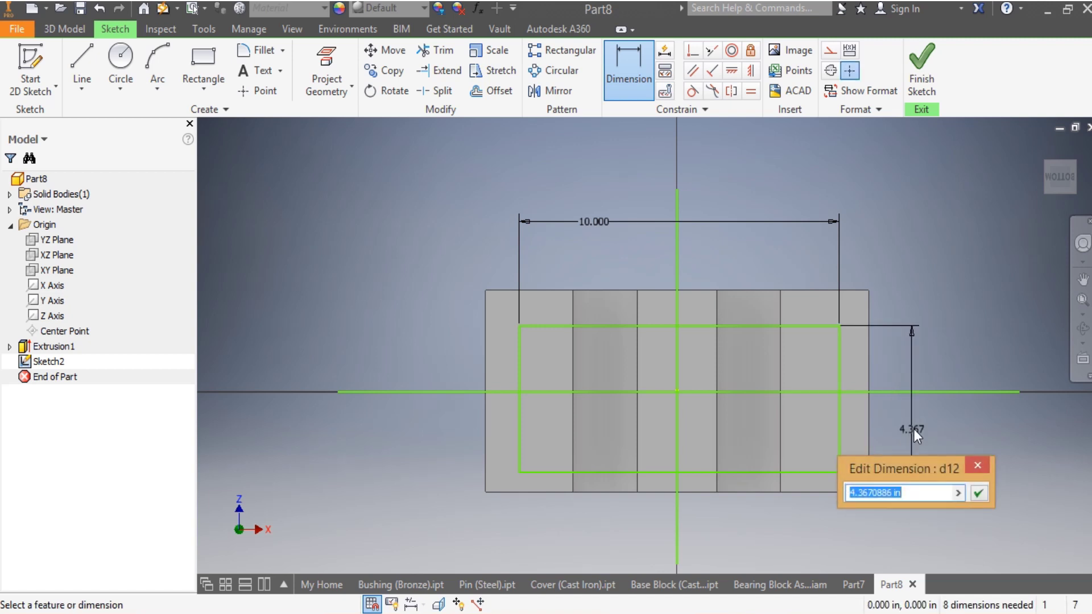
{"action": "type", "text": "4"}
{"action": "key", "text": "Return"}
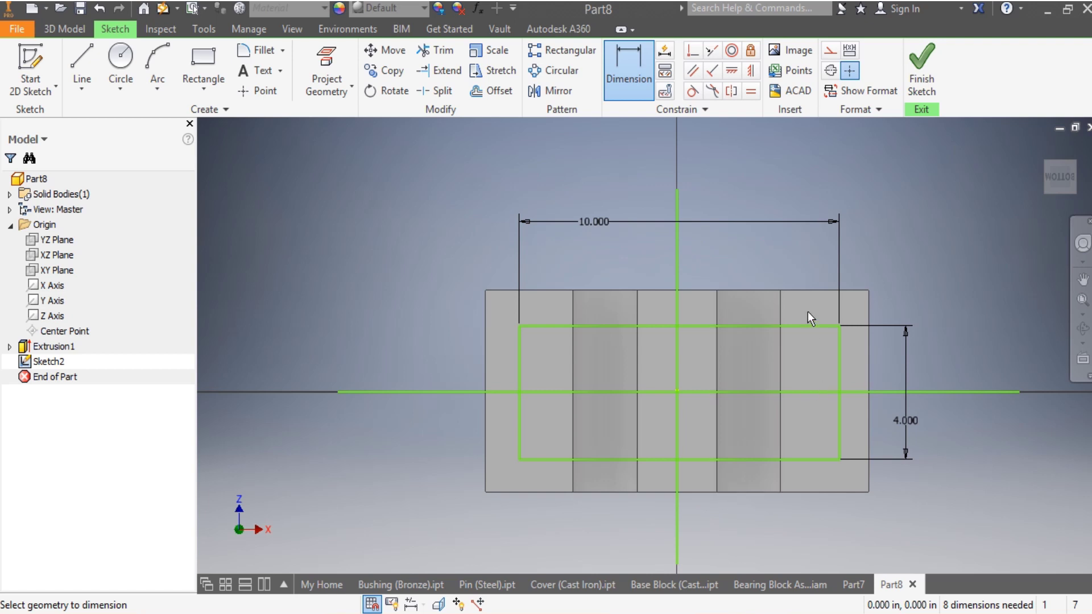
Step: Dimension the rectangle's upper edge 2 in from the horizontal centre line and its right edge 5 in from the vertical centre line
{"action": "left_click", "coordinate": [805, 325]}
{"action": "left_click", "coordinate": [808, 392]}
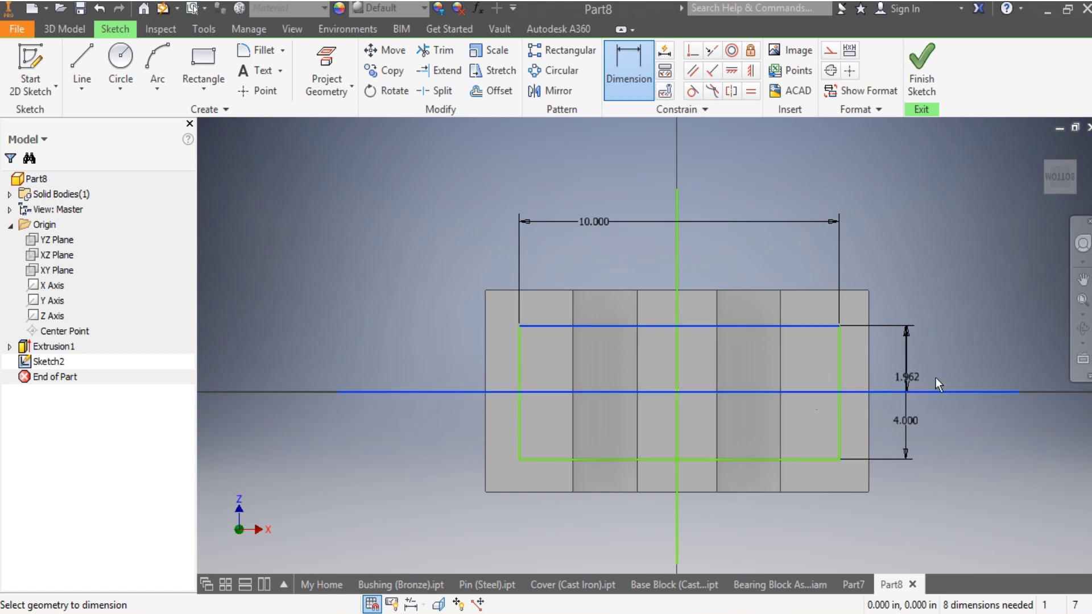
{"action": "left_click", "coordinate": [947, 373]}
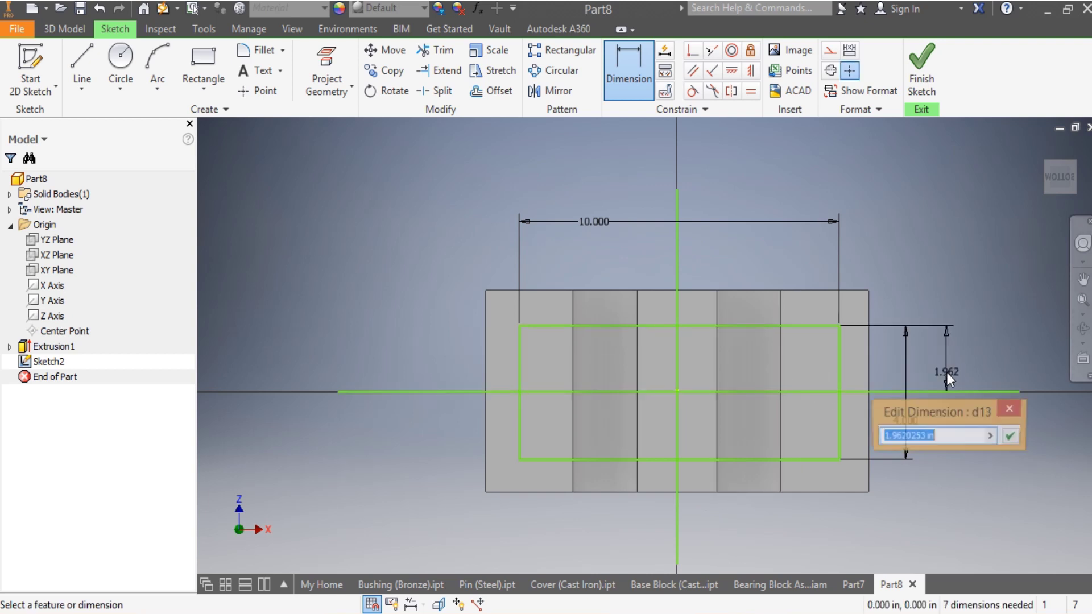
{"action": "type", "text": "2"}
{"action": "key", "text": "Return"}
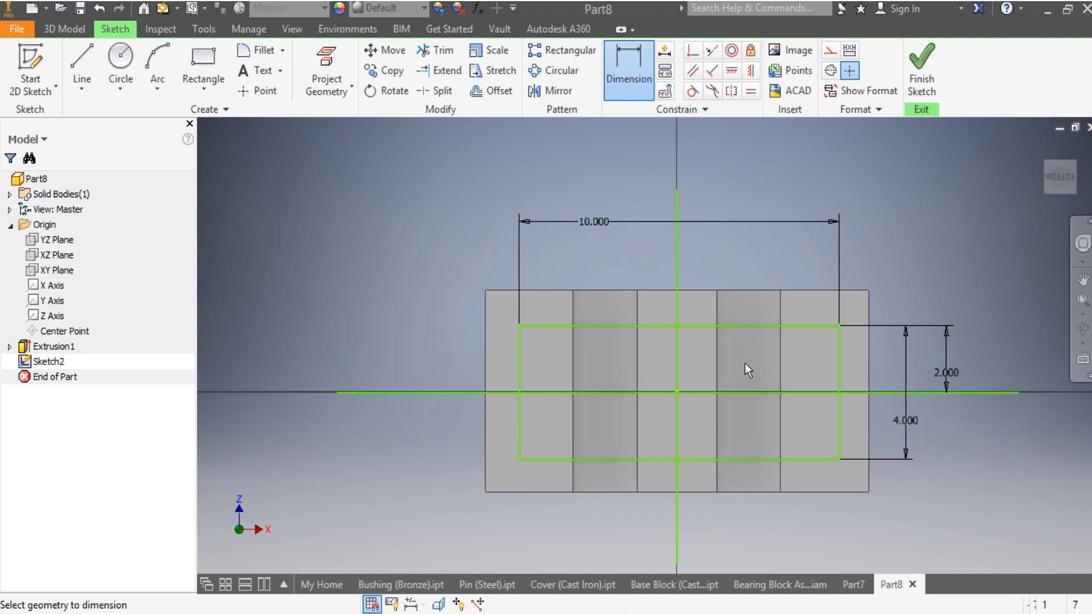
{"action": "left_click", "coordinate": [677, 350]}
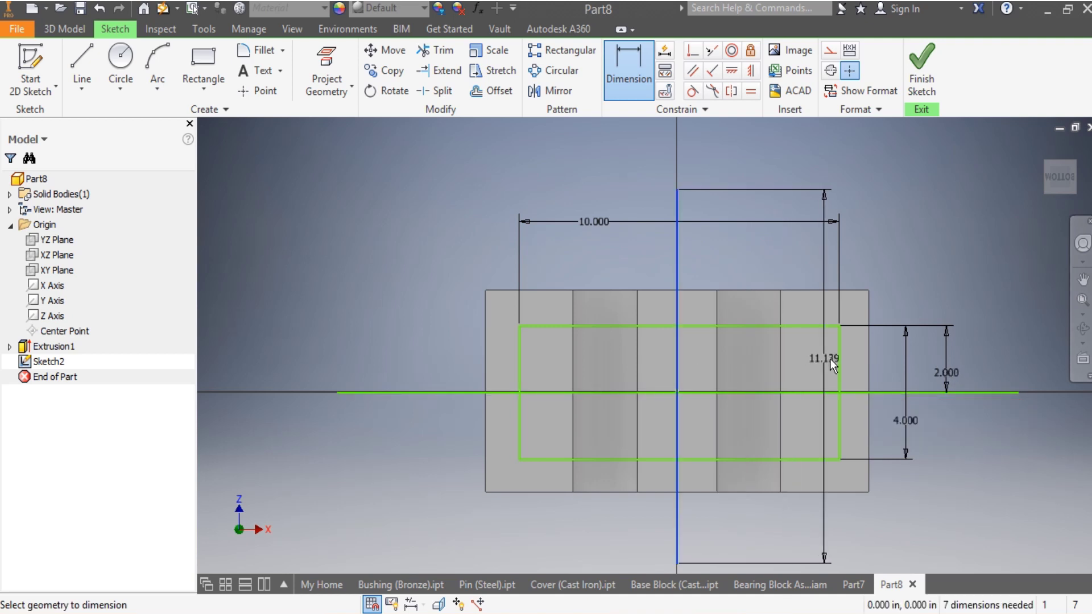
{"action": "left_click", "coordinate": [839, 363]}
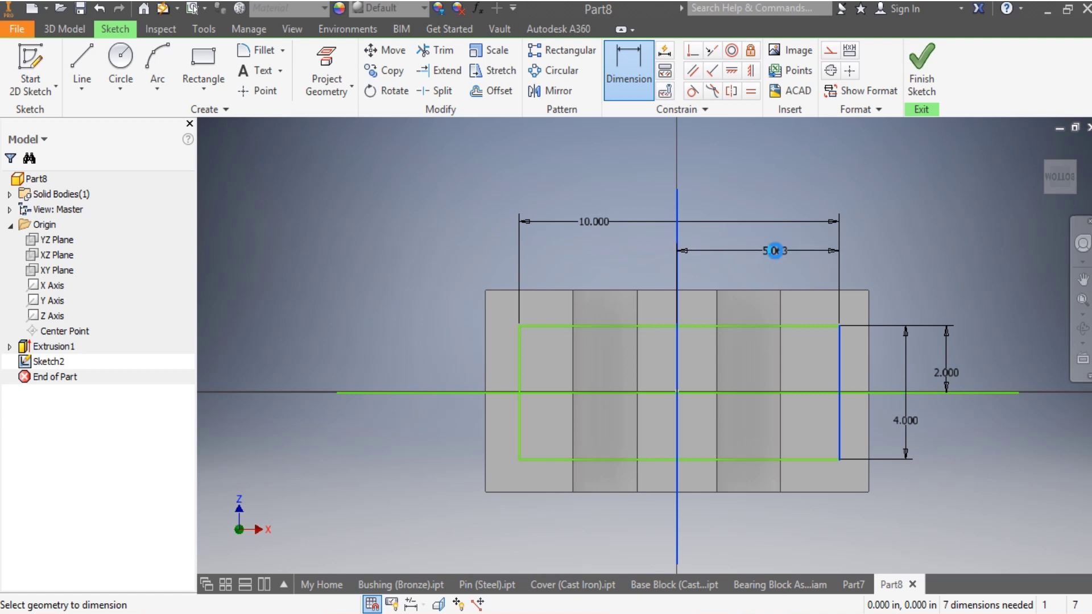
{"action": "left_click", "coordinate": [776, 251]}
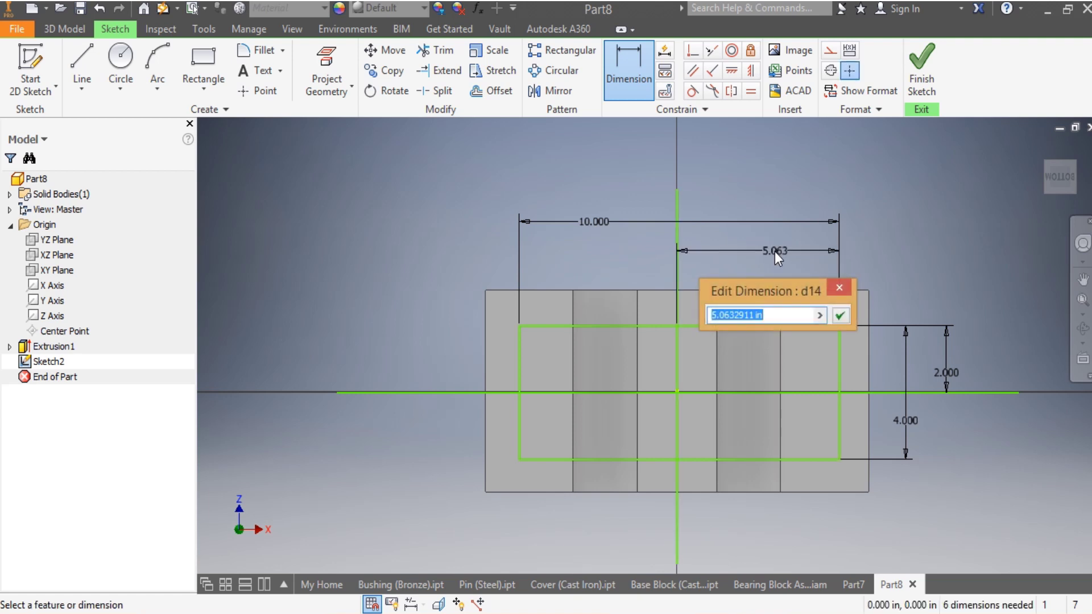
{"action": "type", "text": "5"}
{"action": "key", "text": "Return"}
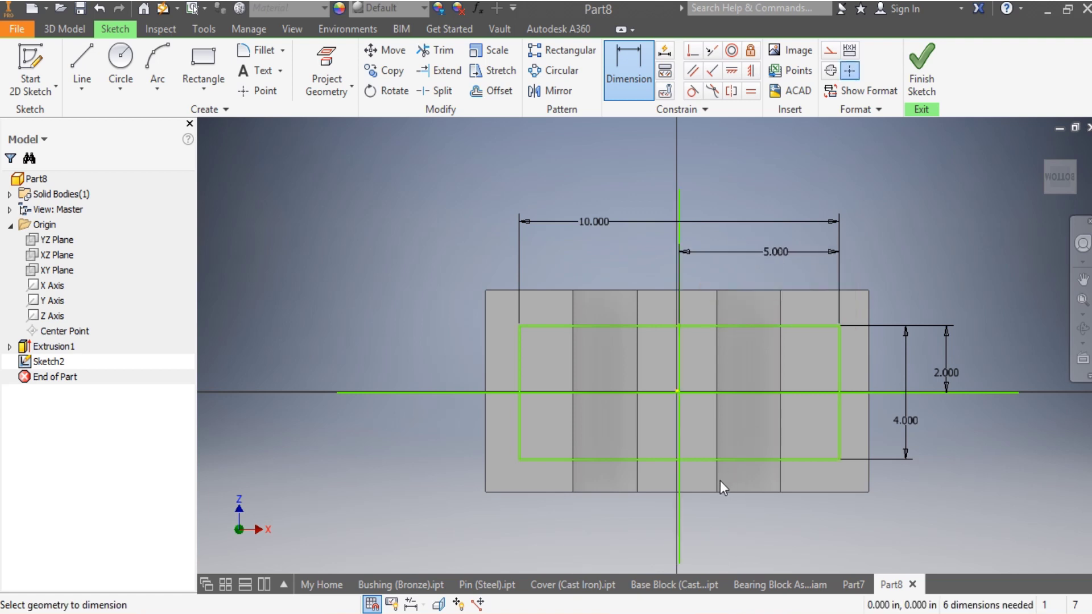
Step: Move the vertical and horizontal centre lines back onto the origin so that the dimensioned rectangle is centred on the body
{"action": "key", "text": "Escape"}
{"action": "scroll", "coordinate": [711, 451], "scroll_direction": "up", "scroll_amount": 5}
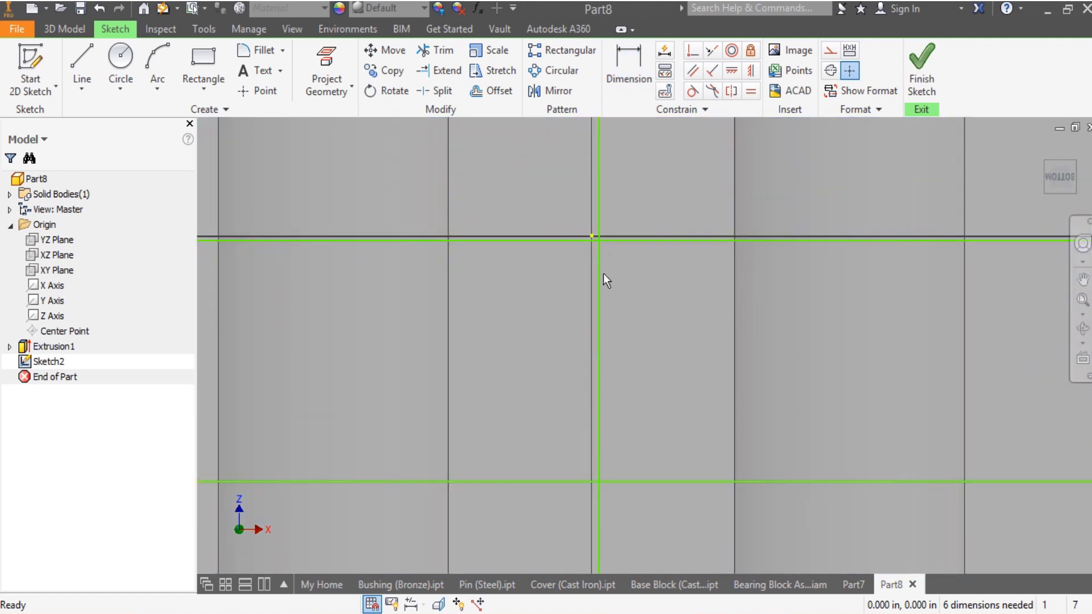
{"action": "left_click_drag", "start_coordinate": [598, 275], "coordinate": [591, 277]}
{"action": "scroll", "coordinate": [554, 266], "scroll_direction": "up", "scroll_amount": 3}
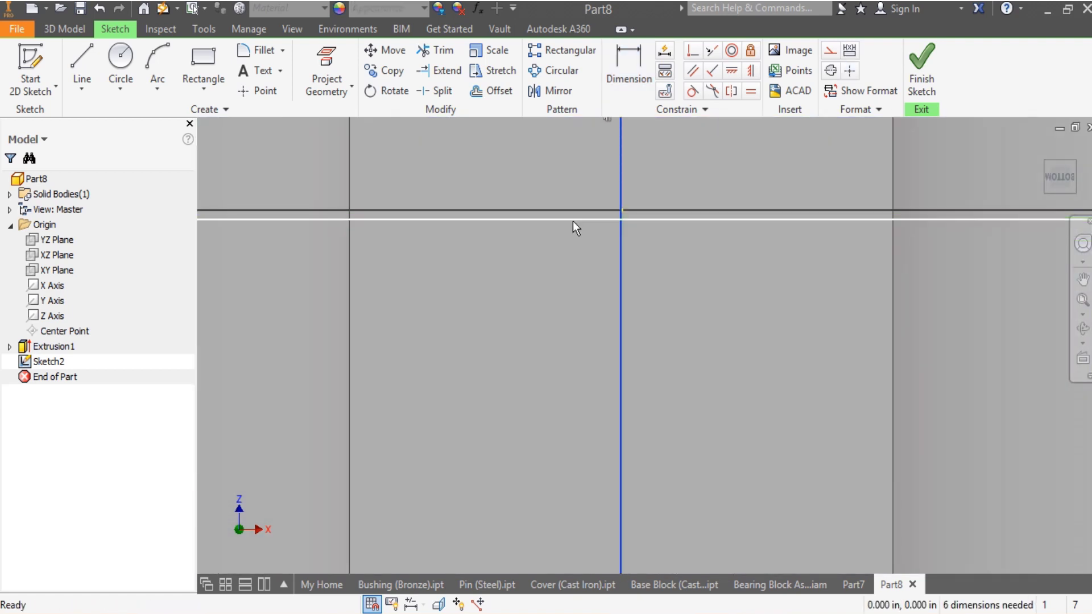
{"action": "left_click_drag", "start_coordinate": [573, 221], "coordinate": [575, 211]}
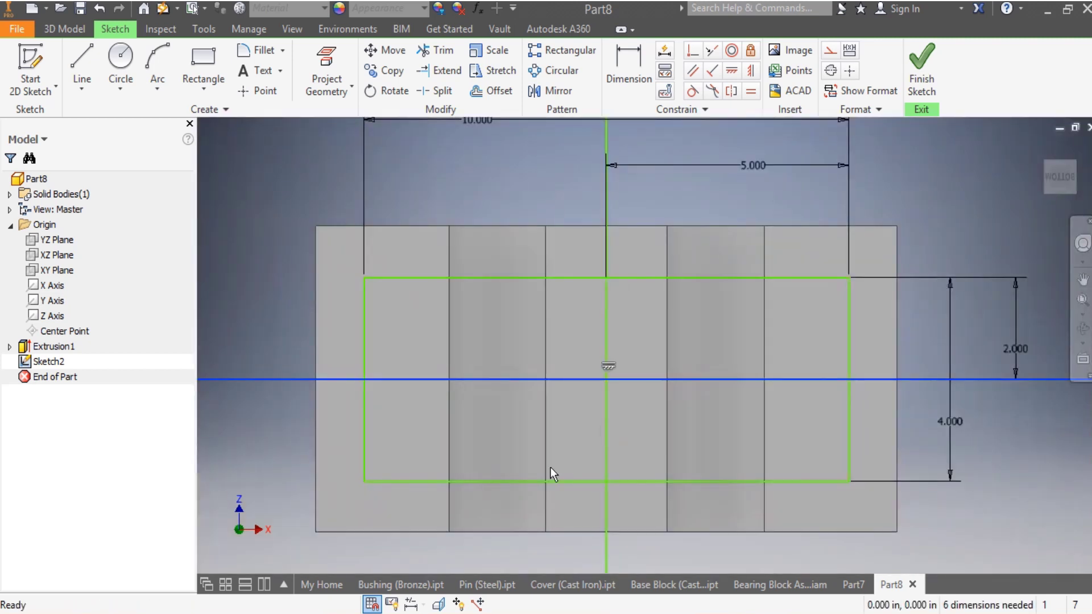
Step: Sketch a circle centred on each of the rectangle's four corners, with diameters between about 0.73 and 1.07 in
{"action": "left_click", "coordinate": [121, 67]}
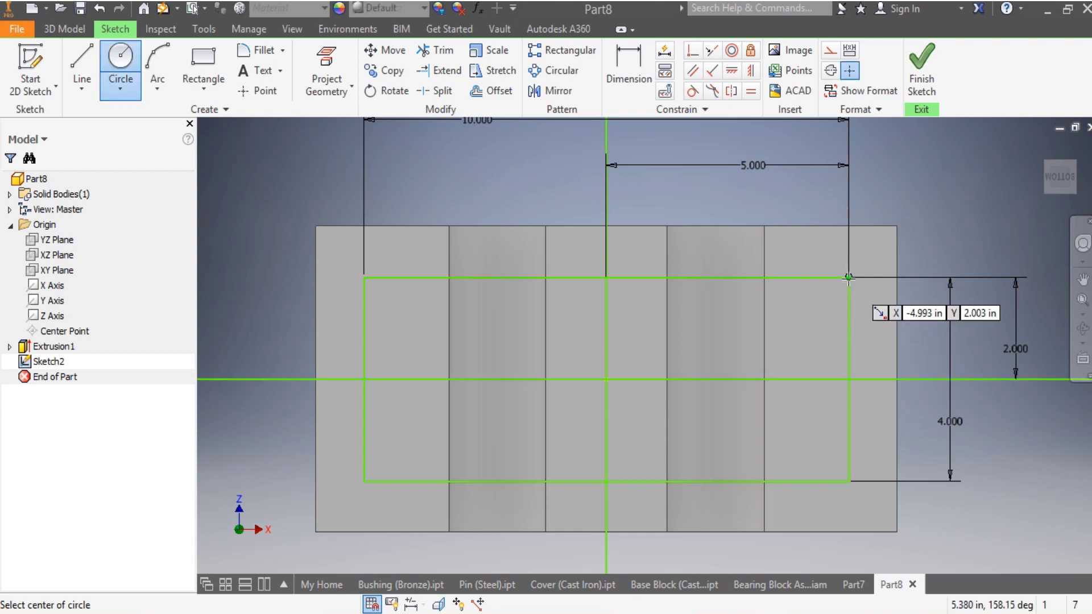
{"action": "left_click", "coordinate": [848, 278]}
{"action": "key", "text": "Escape"}
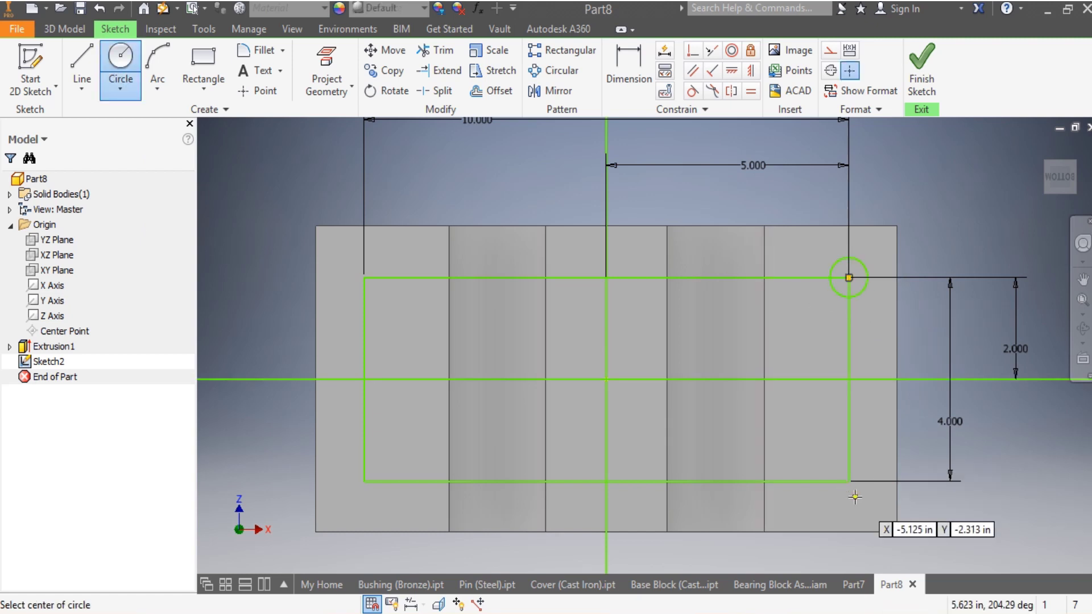
{"action": "left_click", "coordinate": [849, 278]}
{"action": "left_click", "coordinate": [840, 462]}
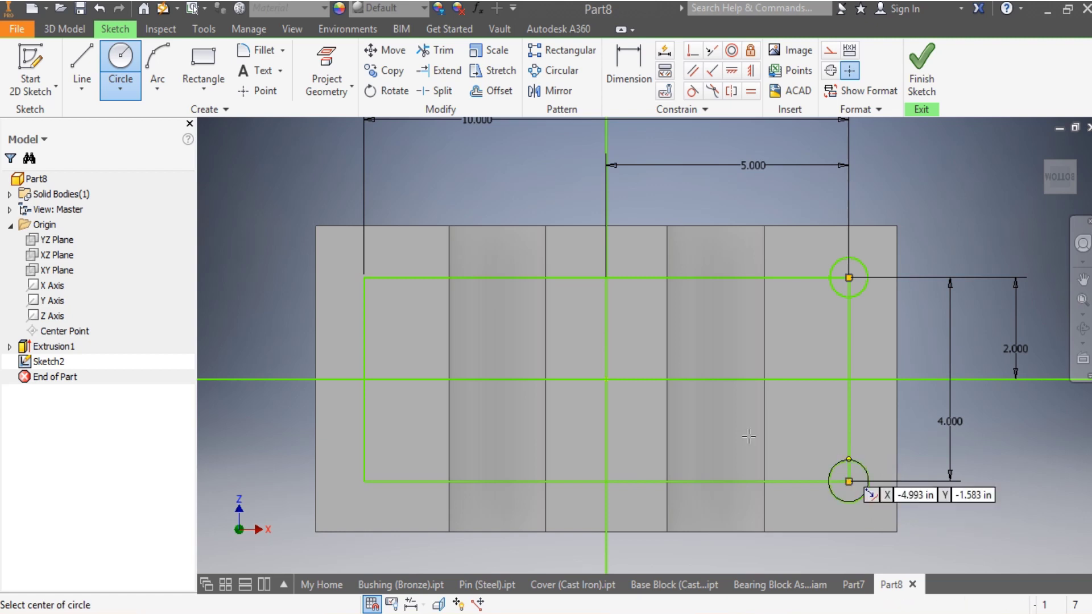
{"action": "left_click", "coordinate": [365, 482]}
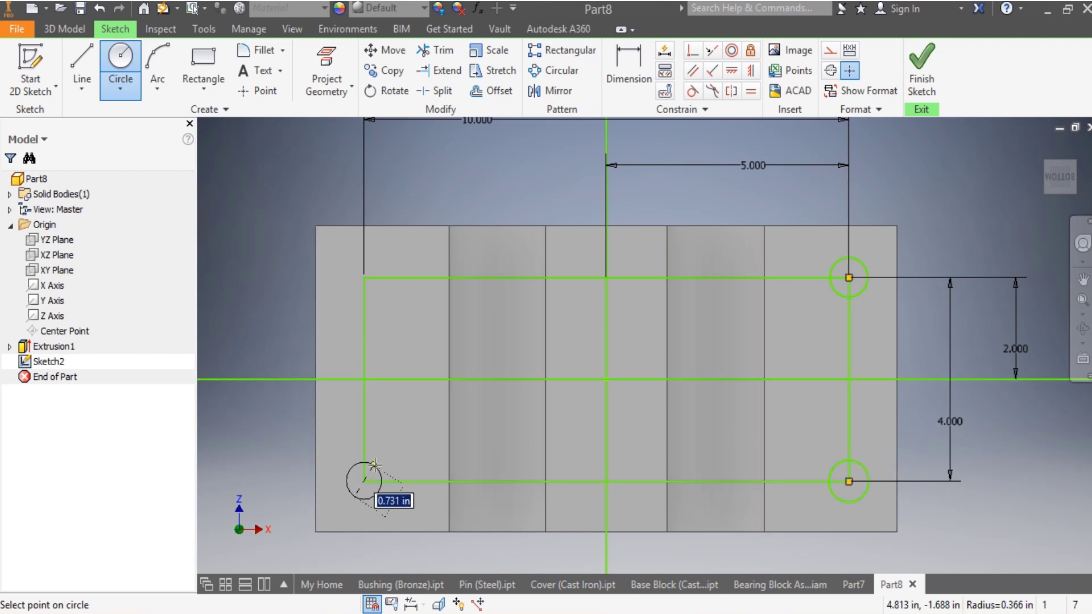
{"action": "left_click", "coordinate": [374, 465]}
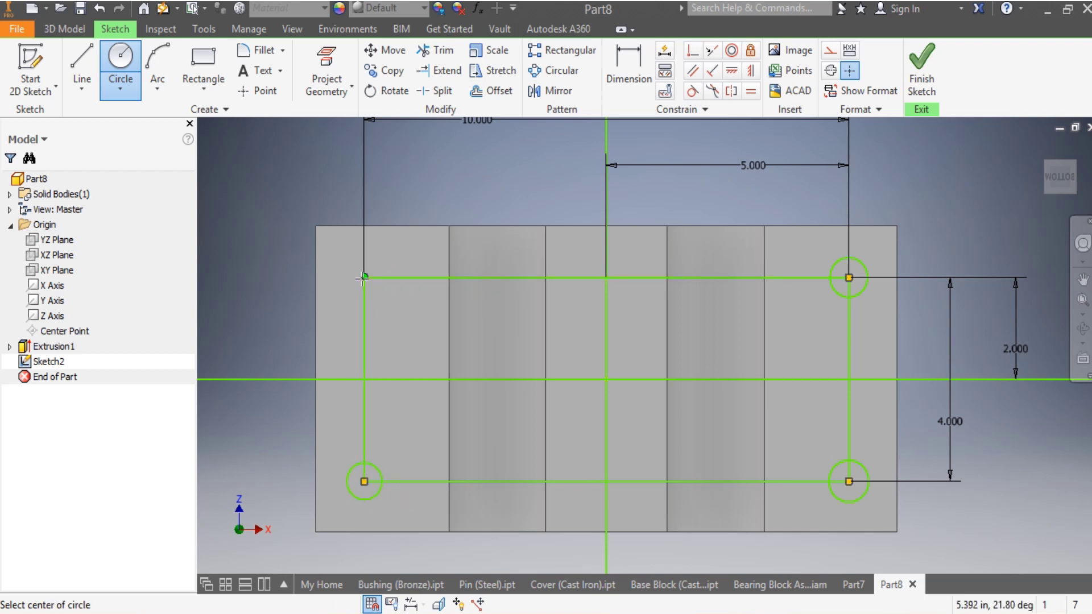
{"action": "left_click", "coordinate": [364, 278]}
{"action": "left_click", "coordinate": [377, 255]}
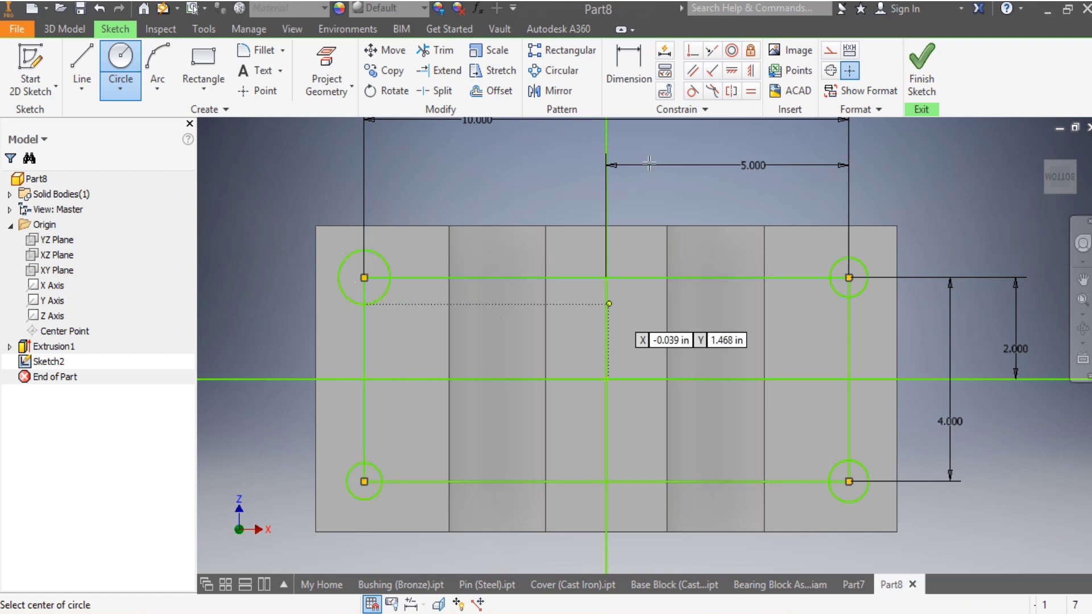
Step: Dimension the two circles on the rectangle's right corners to 0.61 in diameter each
{"action": "left_click", "coordinate": [637, 85]}
{"action": "left_click", "coordinate": [862, 236]}
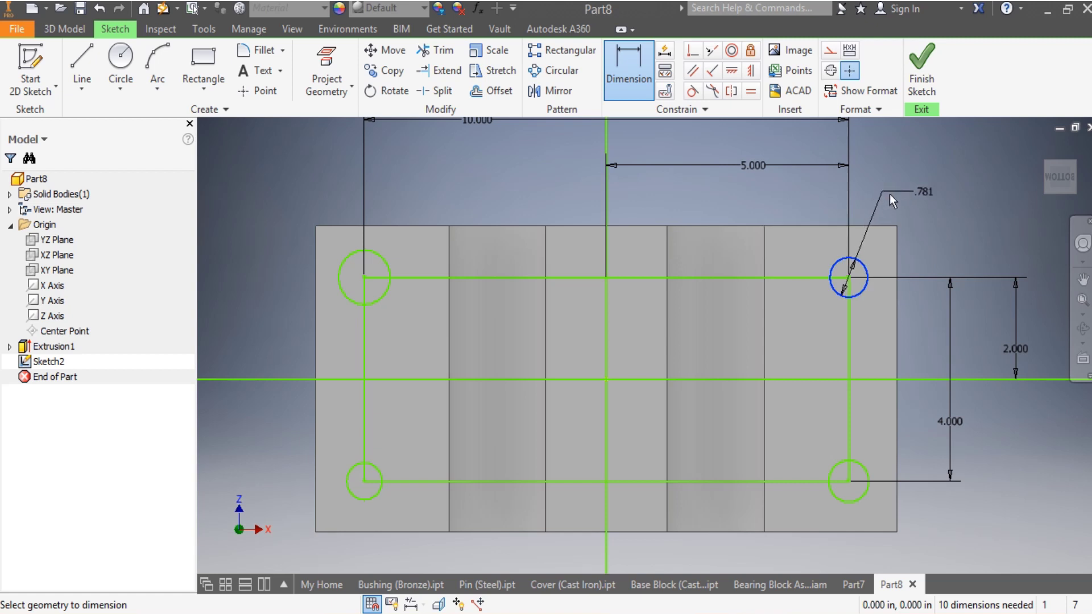
{"action": "left_click", "coordinate": [926, 200]}
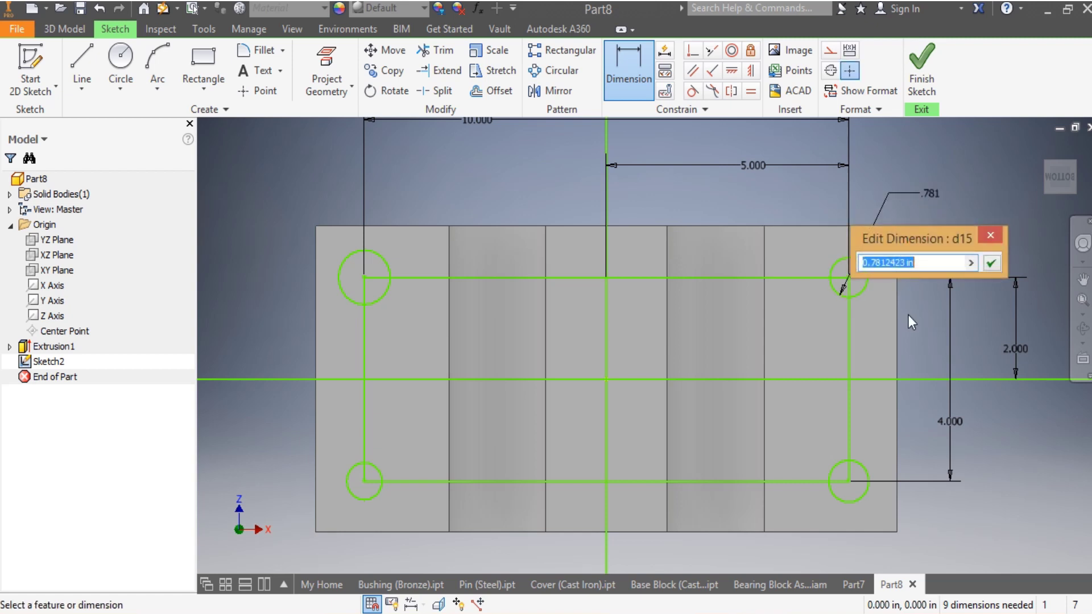
{"action": "type", "text": "0.61"}
{"action": "key", "text": "Return"}
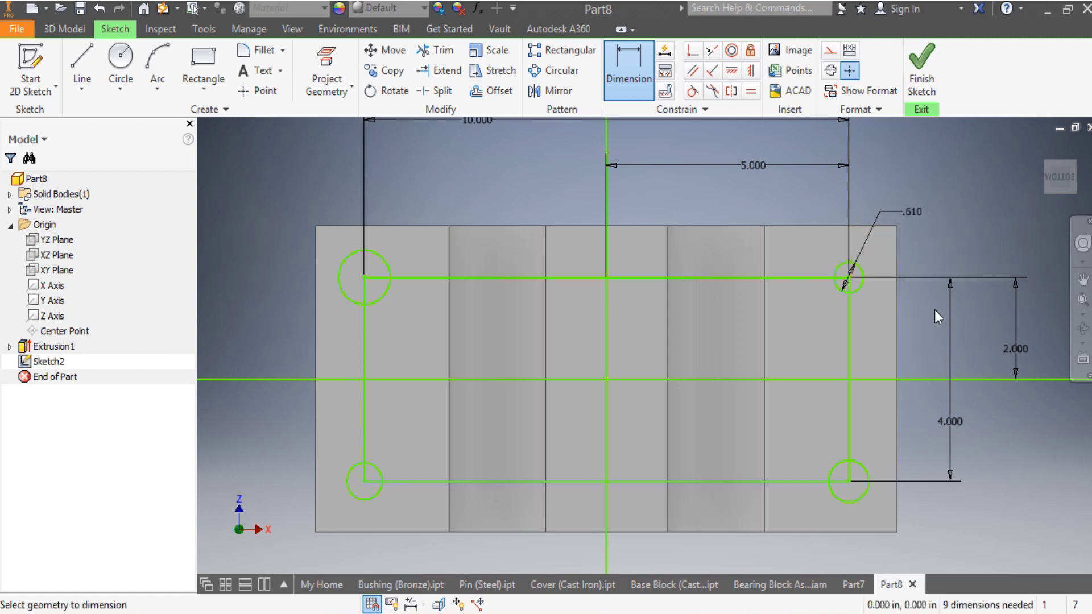
{"action": "left_click", "coordinate": [862, 500]}
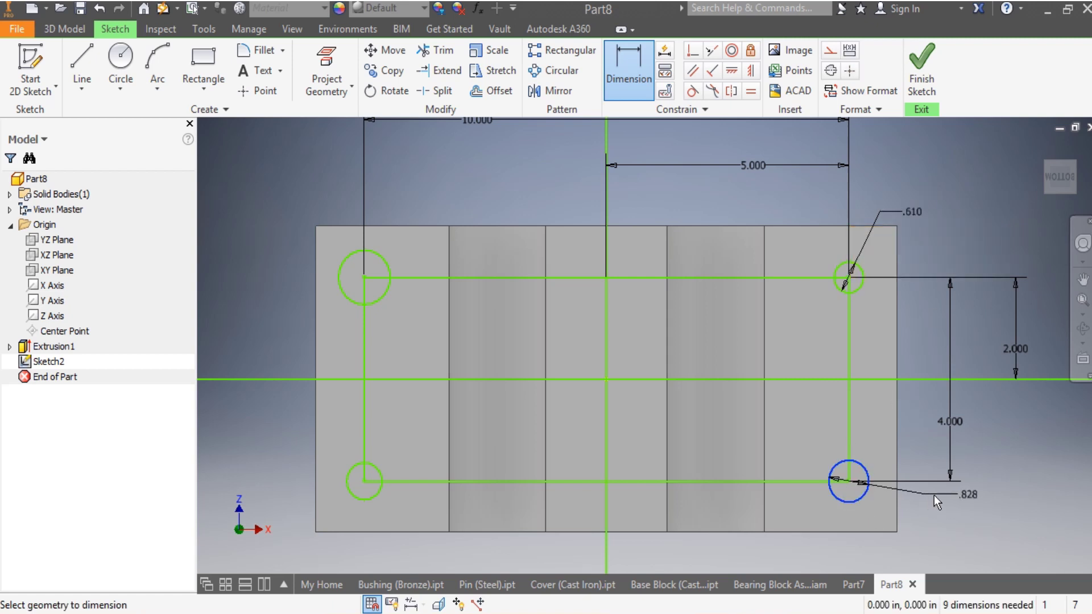
{"action": "left_click", "coordinate": [985, 495]}
{"action": "left_click", "coordinate": [985, 495]}
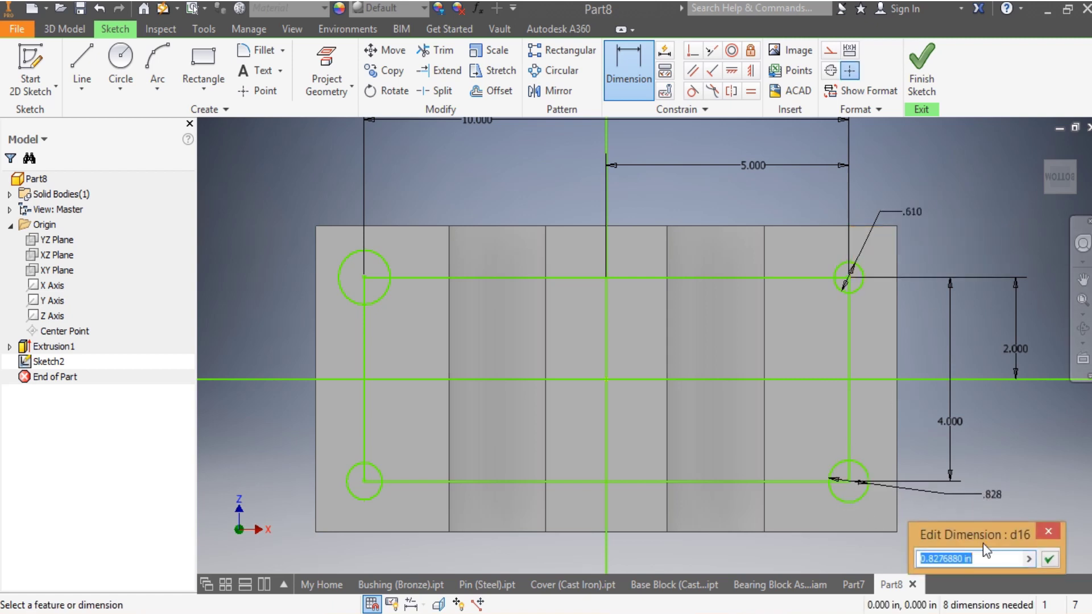
{"action": "type", "text": "0.61"}
{"action": "key", "text": "Return"}
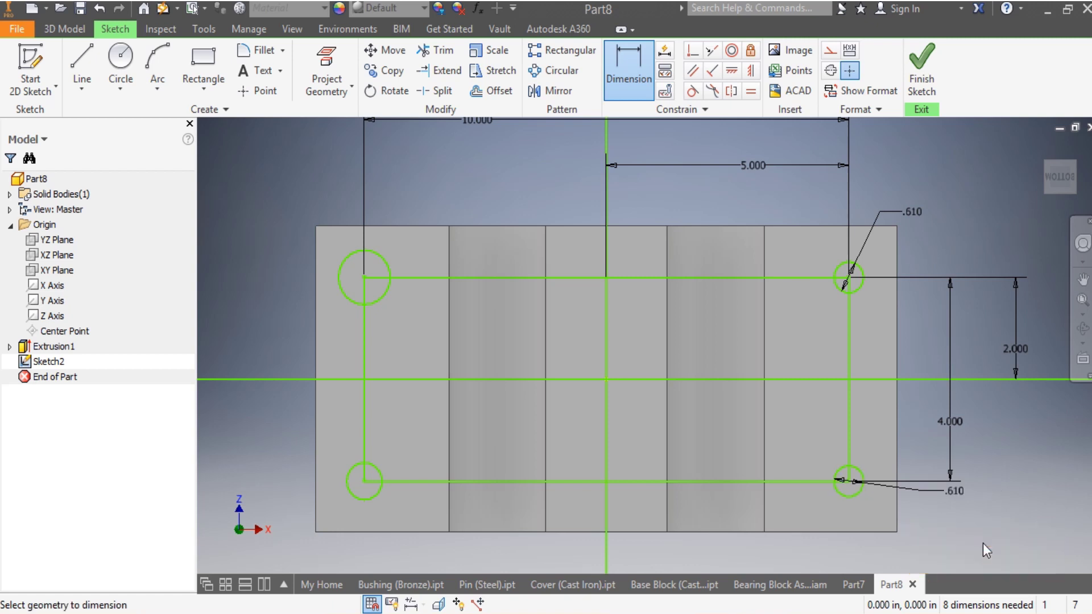
Step: Dimension the two circles on the rectangle's left corners to 0.61 in diameter each
{"action": "left_click", "coordinate": [376, 302]}
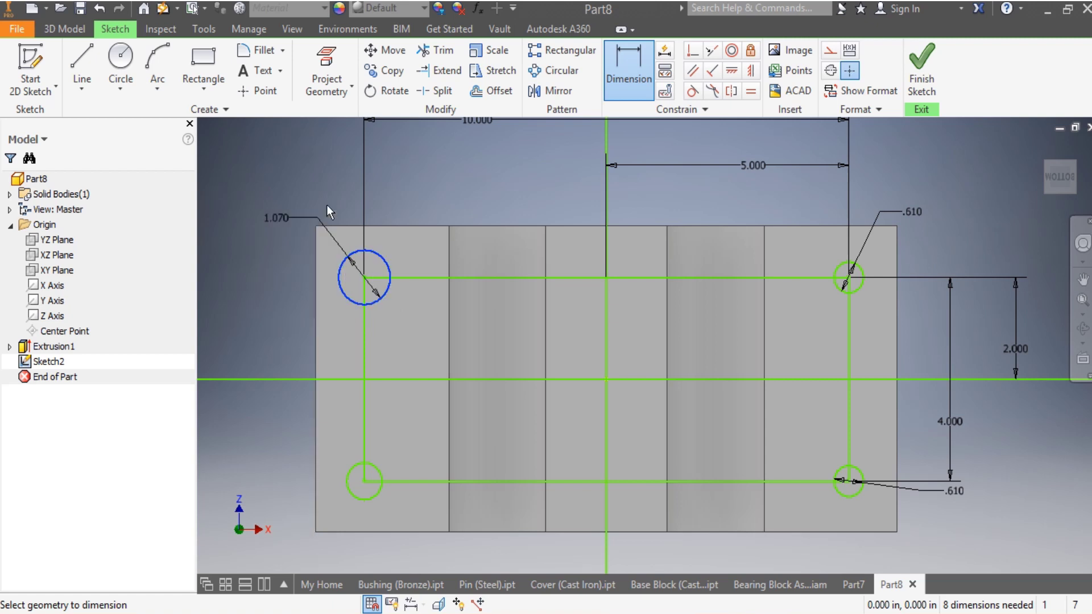
{"action": "left_click", "coordinate": [456, 183]}
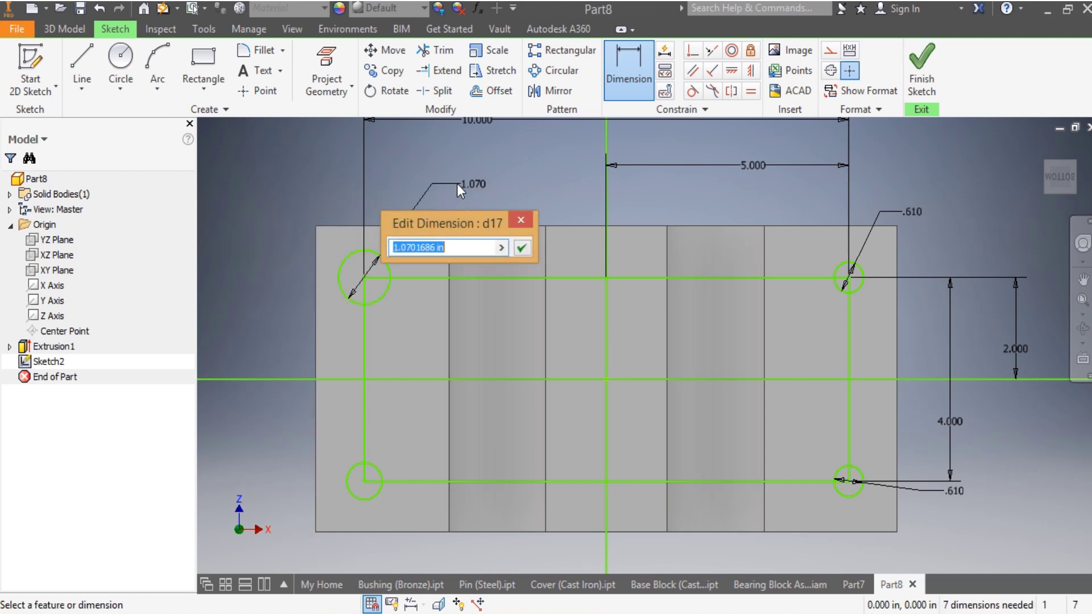
{"action": "type", "text": "0.61"}
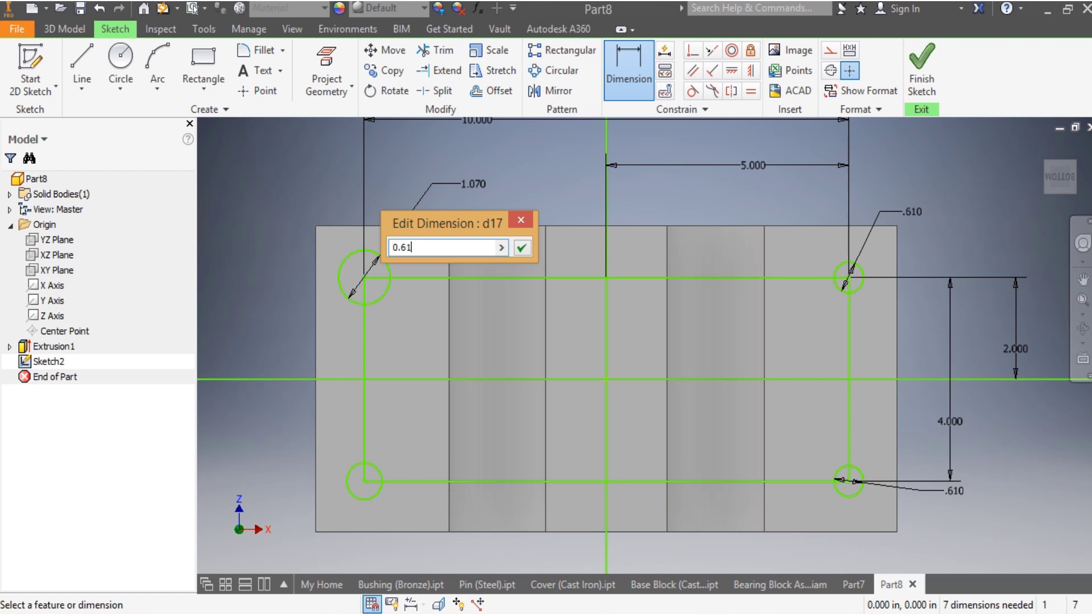
{"action": "key", "text": "Return"}
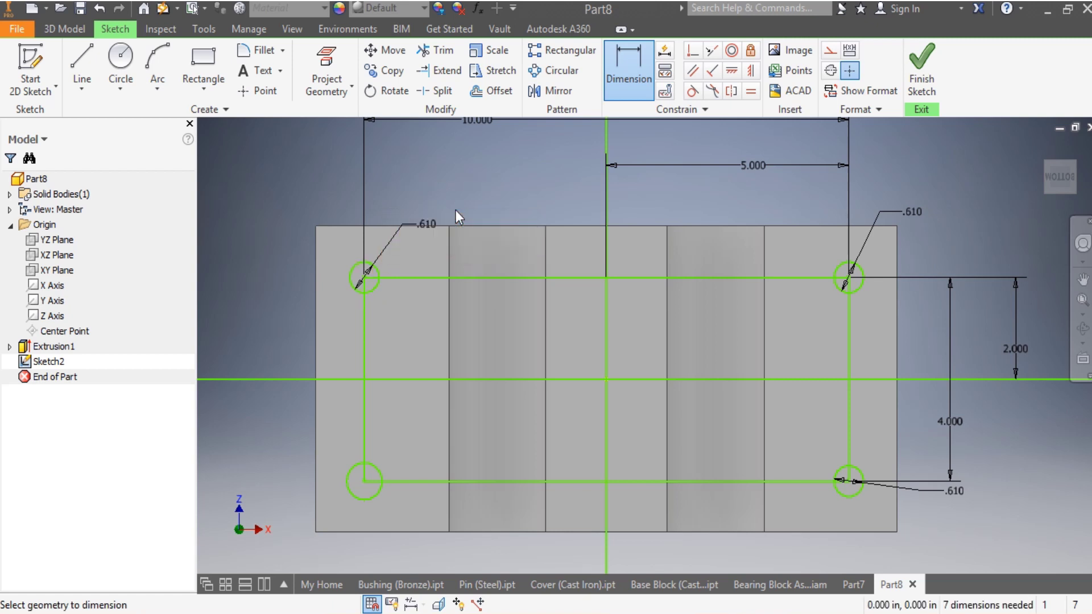
{"action": "left_click", "coordinate": [351, 490]}
{"action": "left_click", "coordinate": [261, 435]}
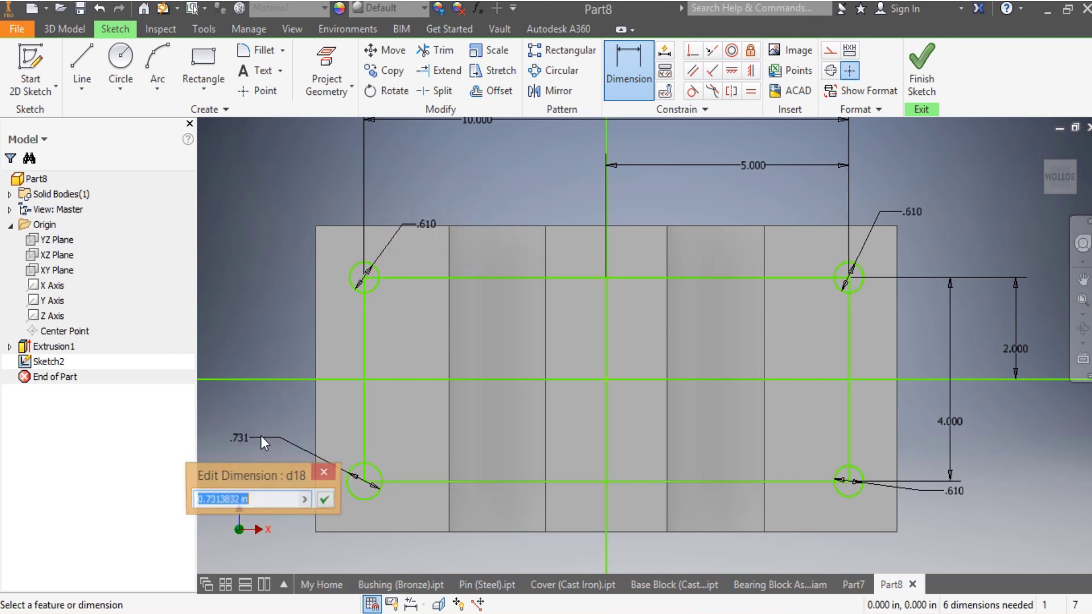
{"action": "type", "text": "0."}
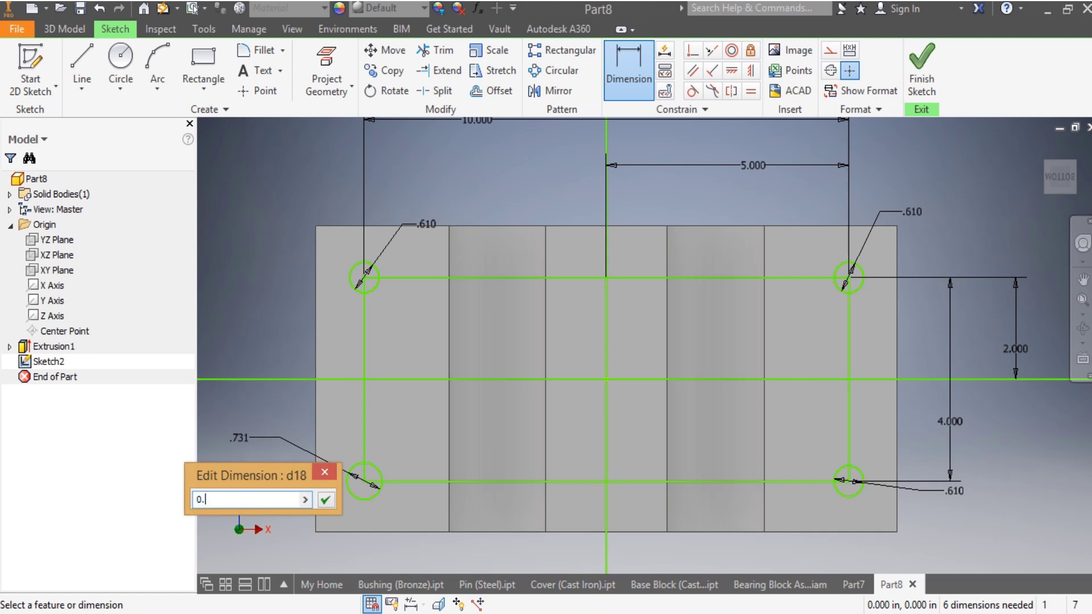
{"action": "type", "text": "61"}
{"action": "key", "text": "Return"}
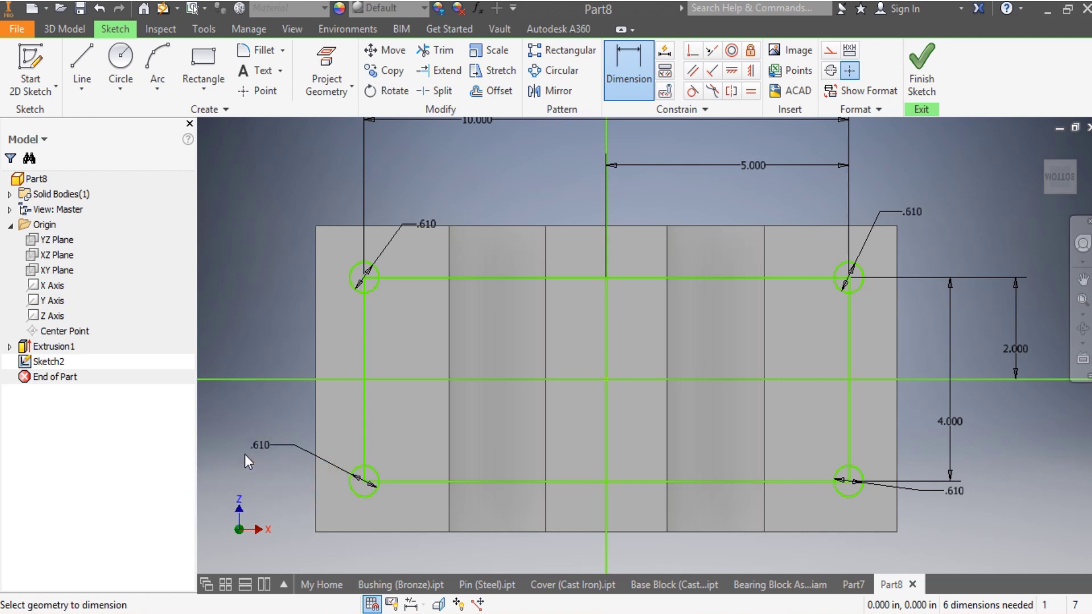
{"action": "key", "text": "Escape"}
Step: Delete the four edges of the construction rectangle, keeping the four dimensioned circles
{"action": "scroll", "coordinate": [741, 477], "scroll_direction": "down", "scroll_amount": 3}
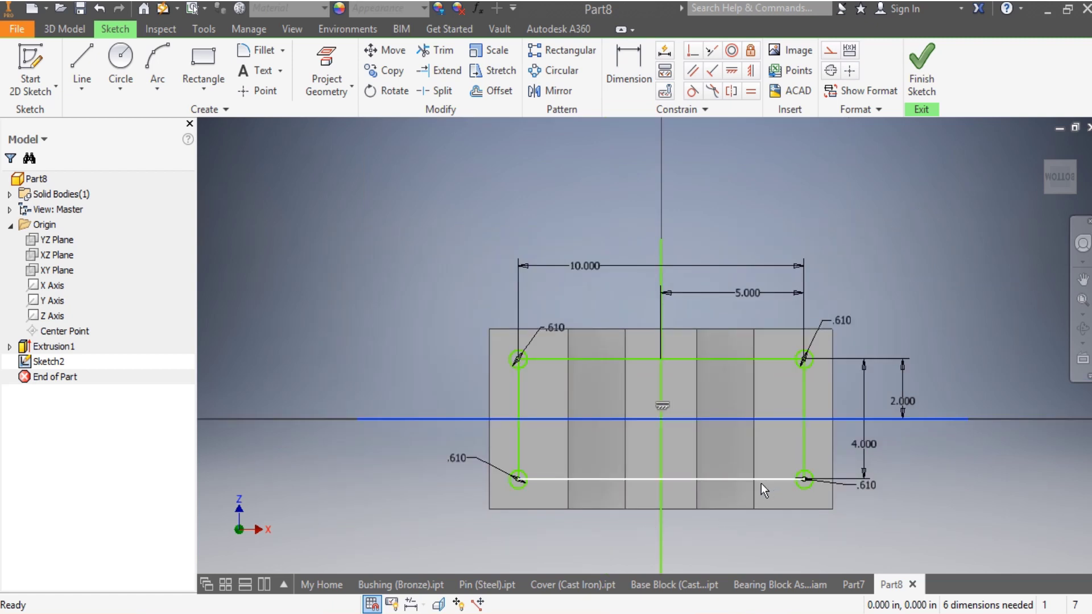
{"action": "left_click", "coordinate": [725, 359]}
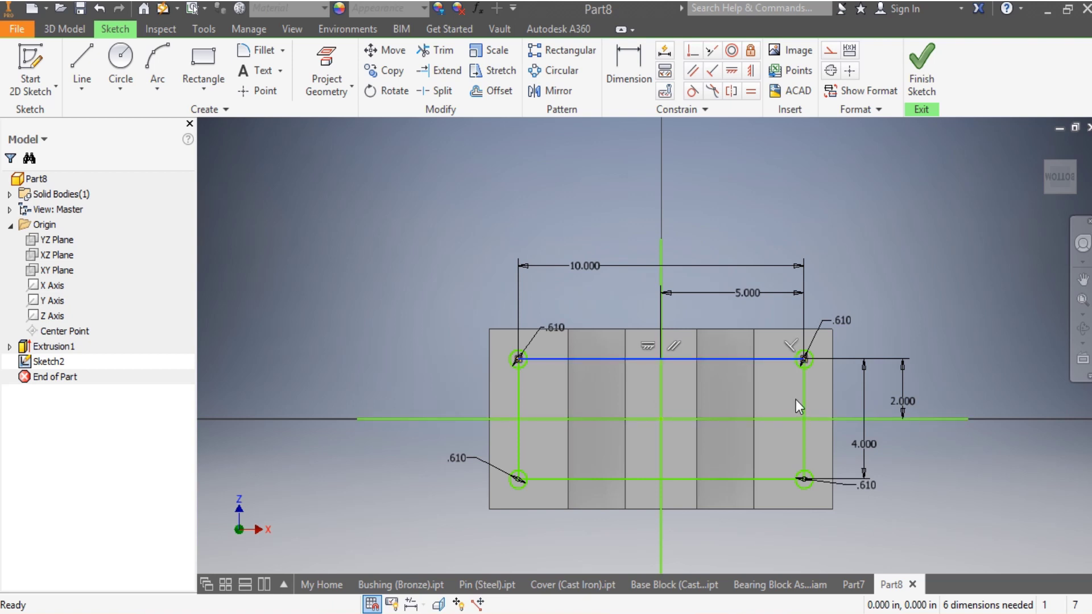
{"action": "key", "text": "Delete"}
{"action": "left_click", "coordinate": [804, 392]}
{"action": "key", "text": "Delete"}
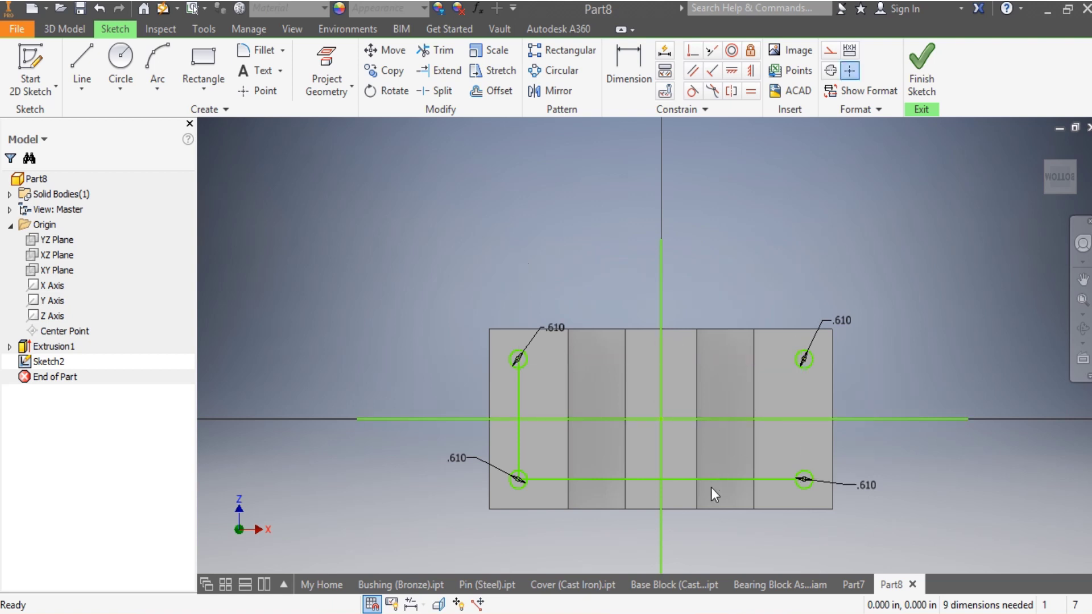
{"action": "left_click", "coordinate": [719, 481]}
{"action": "key", "text": "Delete"}
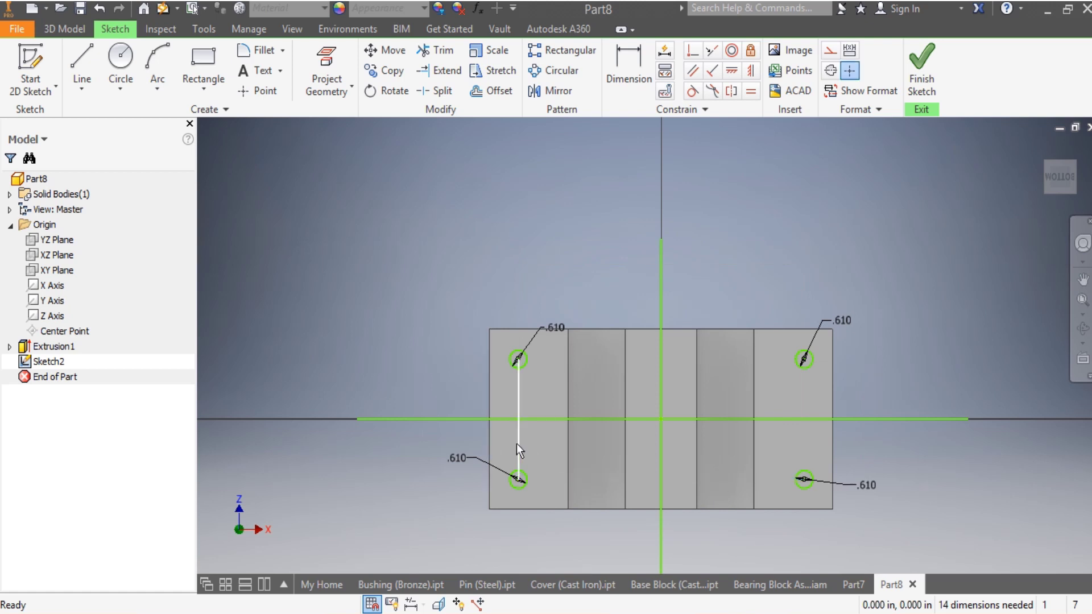
{"action": "left_click", "coordinate": [516, 444]}
{"action": "key", "text": "Delete"}
Step: Delete the horizontal and vertical centre lines from the hole sketch
{"action": "left_click", "coordinate": [414, 420]}
{"action": "key", "text": "Delete"}
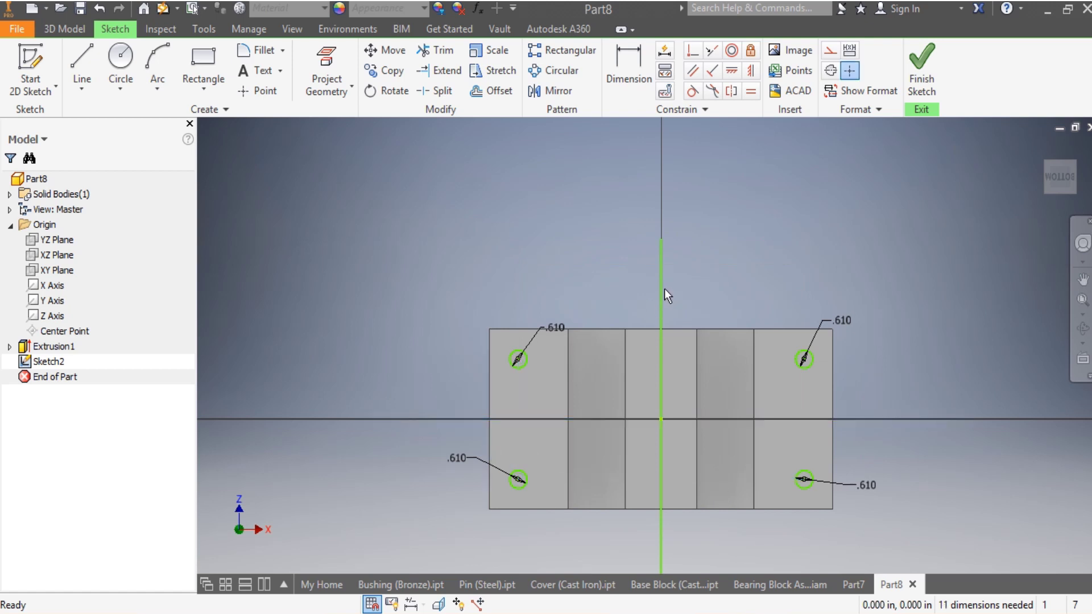
{"action": "left_click", "coordinate": [661, 288]}
{"action": "key", "text": "Delete"}
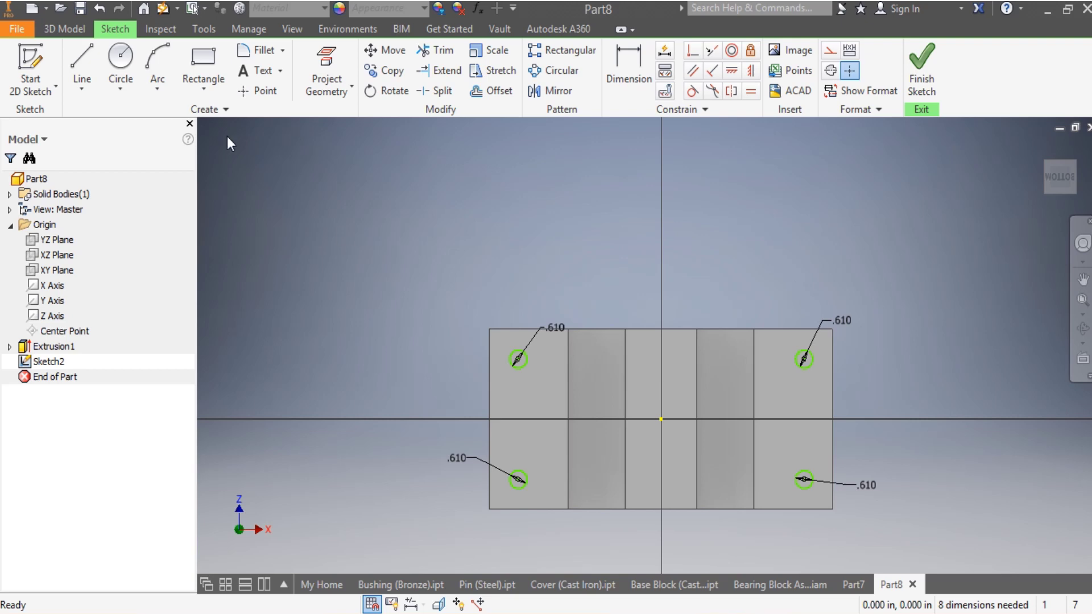
Step: Extrude all four 0.61 in circles as a symmetric 6 in cut to make the mounting holes through the flanges
{"action": "left_click", "coordinate": [67, 31]}
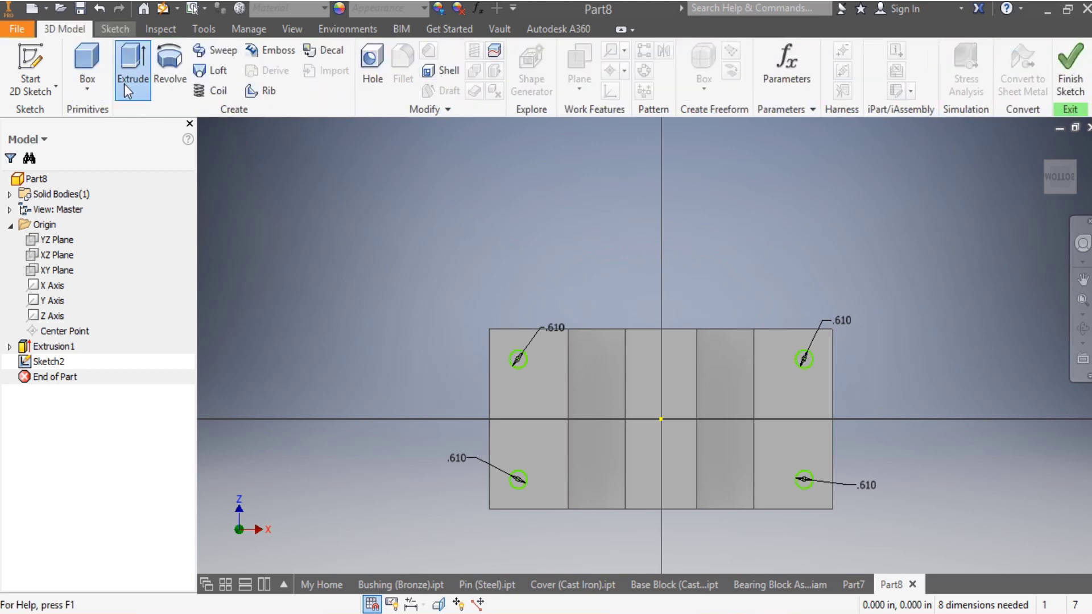
{"action": "left_click", "coordinate": [124, 83]}
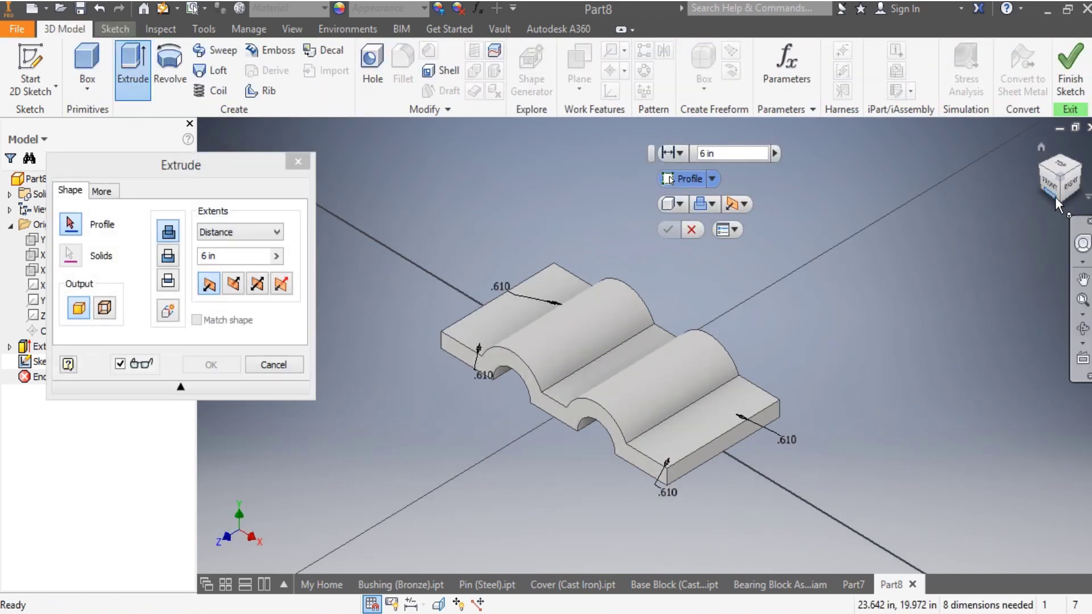
{"action": "mouse_move", "coordinate": [1056, 205]}
{"action": "left_mouse_down"}
{"action": "mouse_move", "coordinate": [1050, 218]}
{"action": "mouse_move", "coordinate": [1058, 206]}
{"action": "left_mouse_up"}
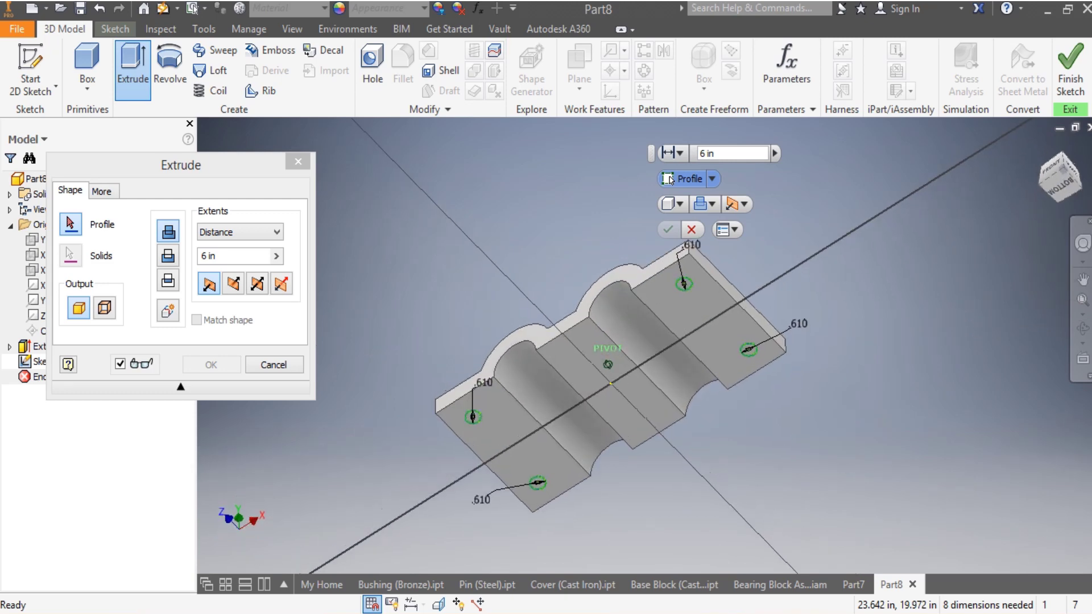
{"action": "scroll", "coordinate": [687, 265], "scroll_direction": "up", "scroll_amount": 3}
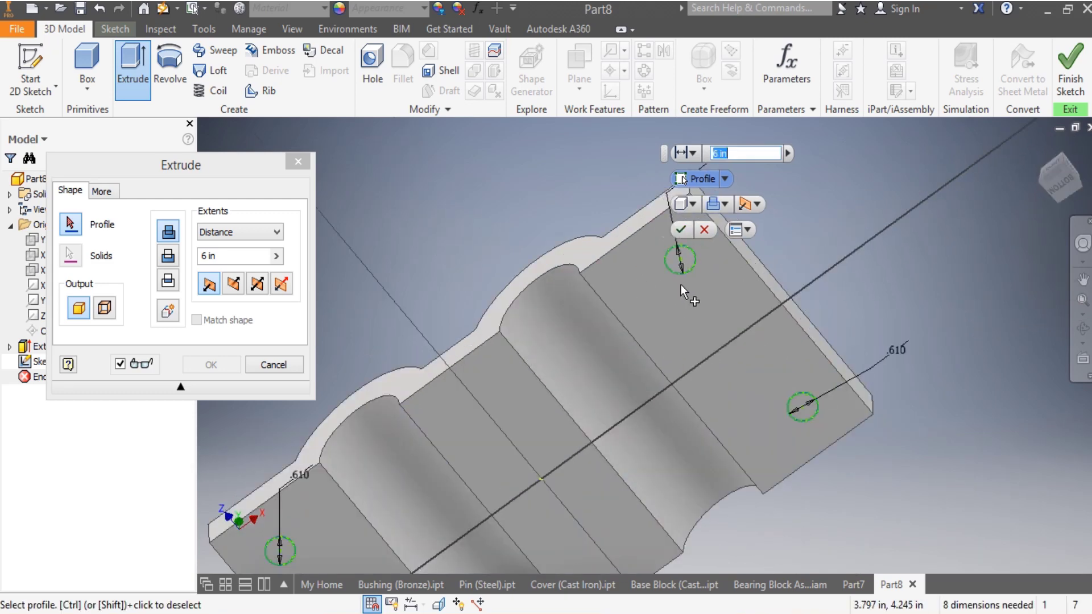
{"action": "left_click", "coordinate": [684, 271]}
{"action": "scroll", "coordinate": [794, 387], "scroll_direction": "up", "scroll_amount": 3}
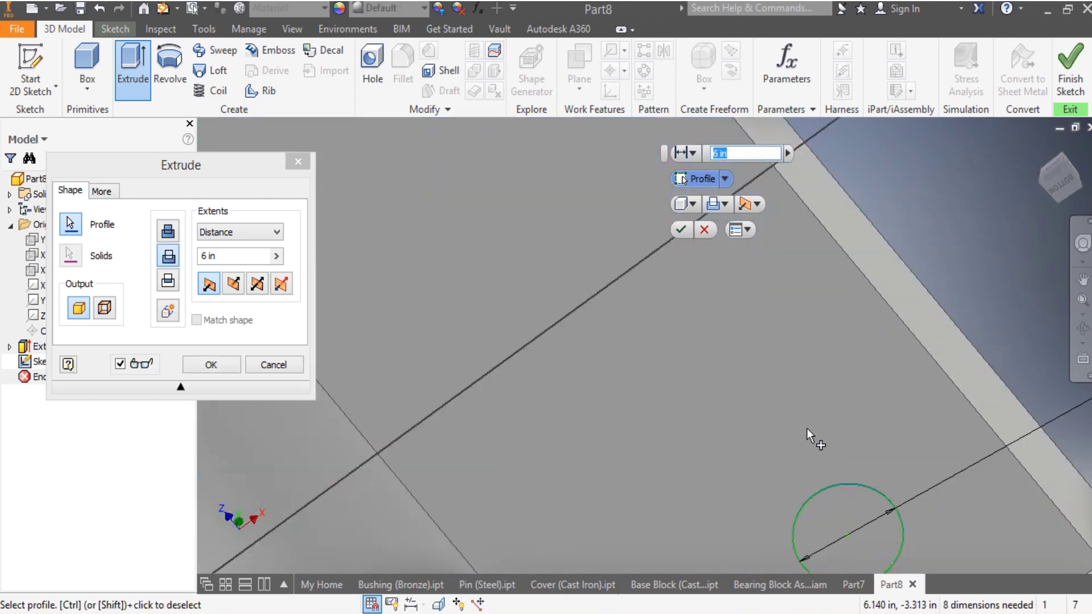
{"action": "scroll", "coordinate": [807, 429], "scroll_direction": "down", "scroll_amount": 5}
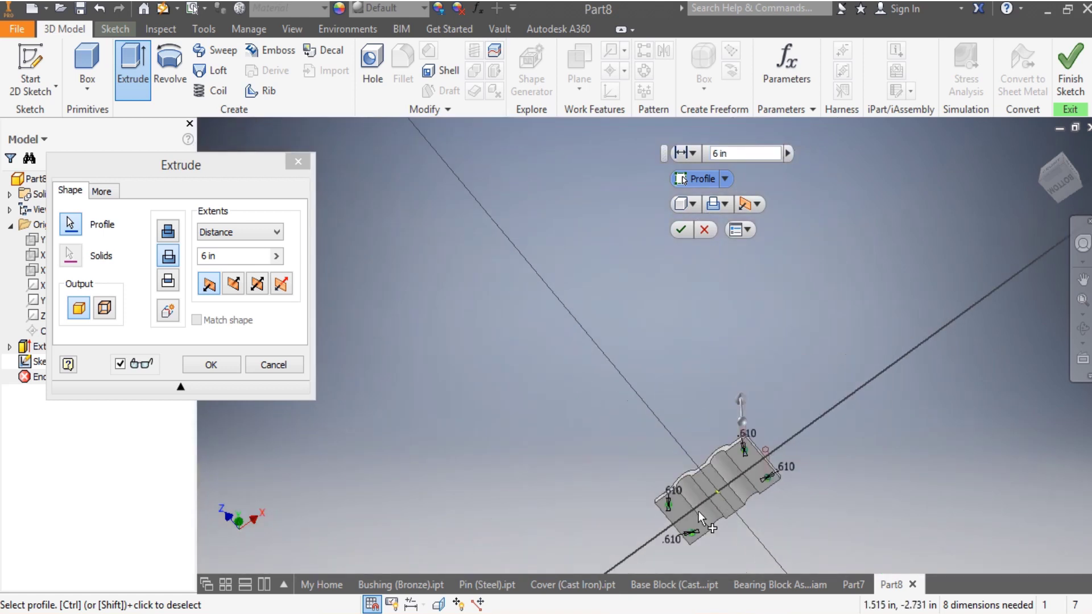
{"action": "scroll", "coordinate": [699, 511], "scroll_direction": "up", "scroll_amount": 5}
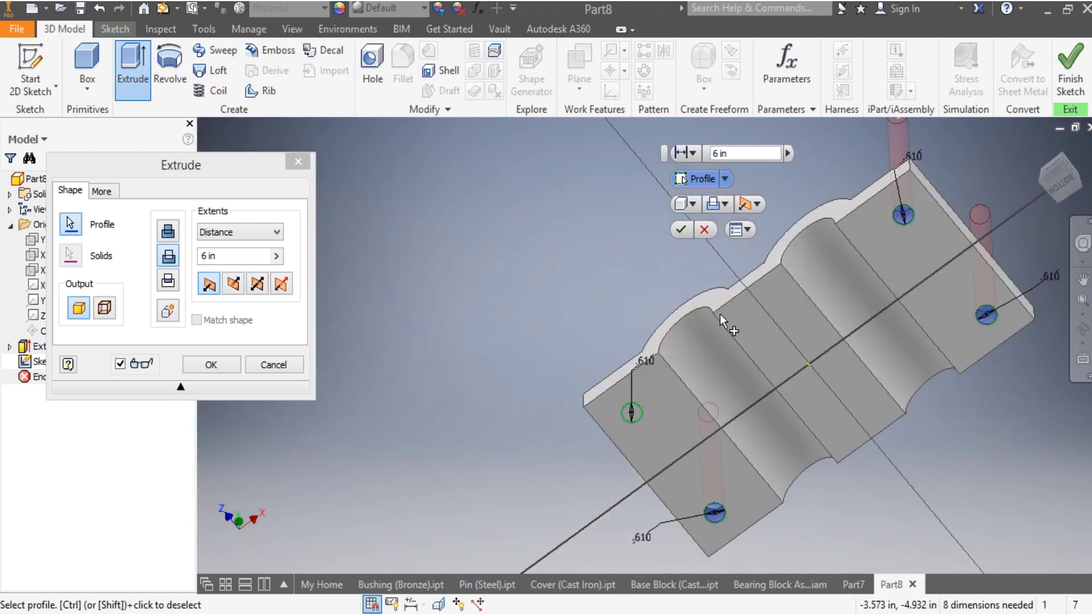
{"action": "left_click", "coordinate": [631, 412]}
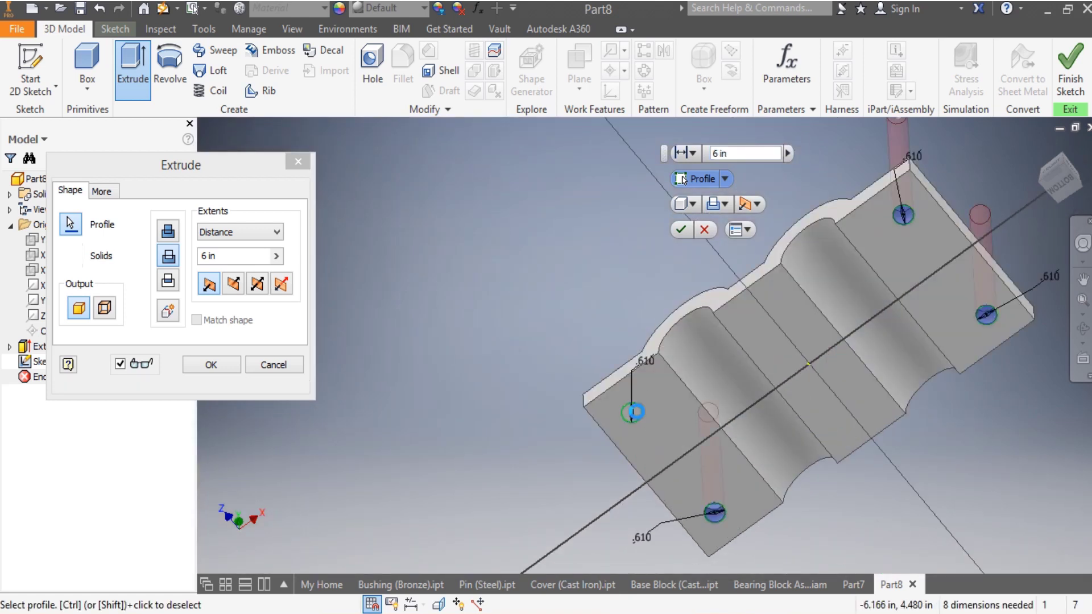
{"action": "left_click", "coordinate": [256, 284]}
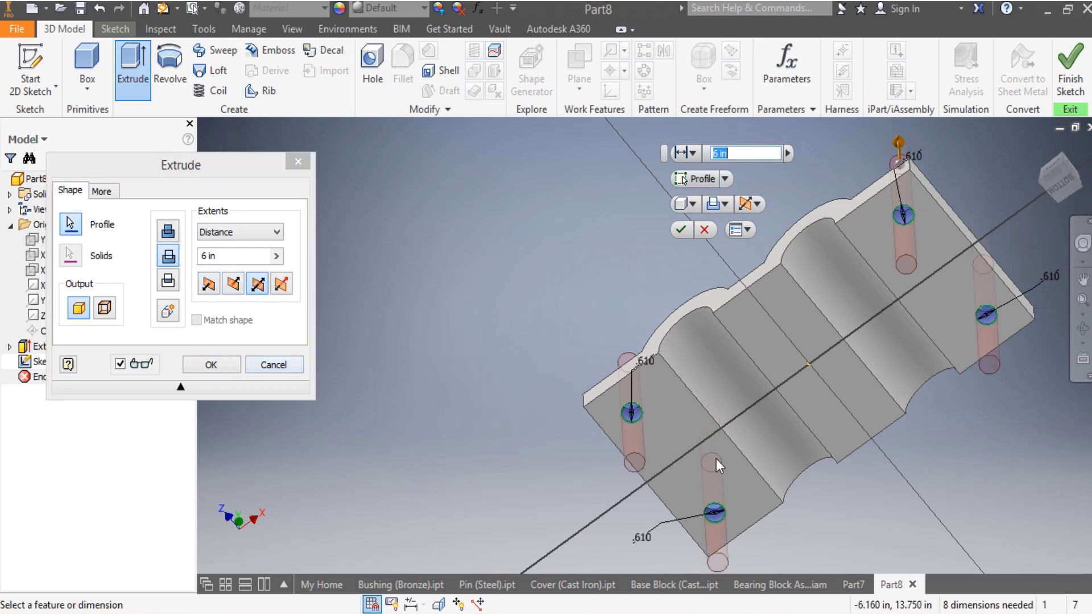
{"action": "left_click", "coordinate": [210, 364]}
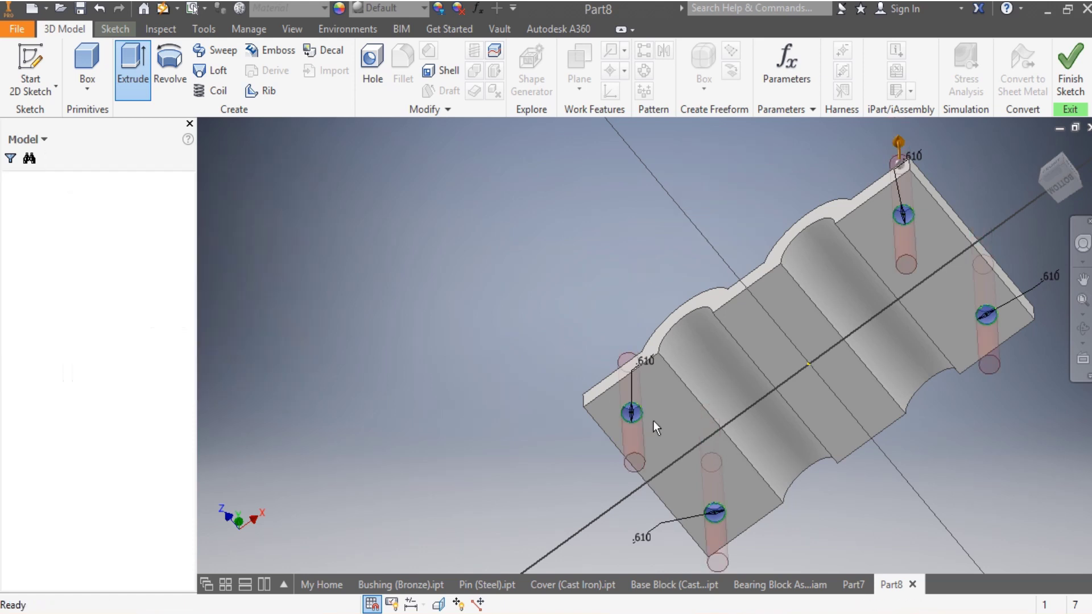
Step: Inspect the mounting holes from above and compare the part with the finished Cover (Cast Iron) model
{"action": "scroll", "coordinate": [906, 455], "scroll_direction": "down", "scroll_amount": 3}
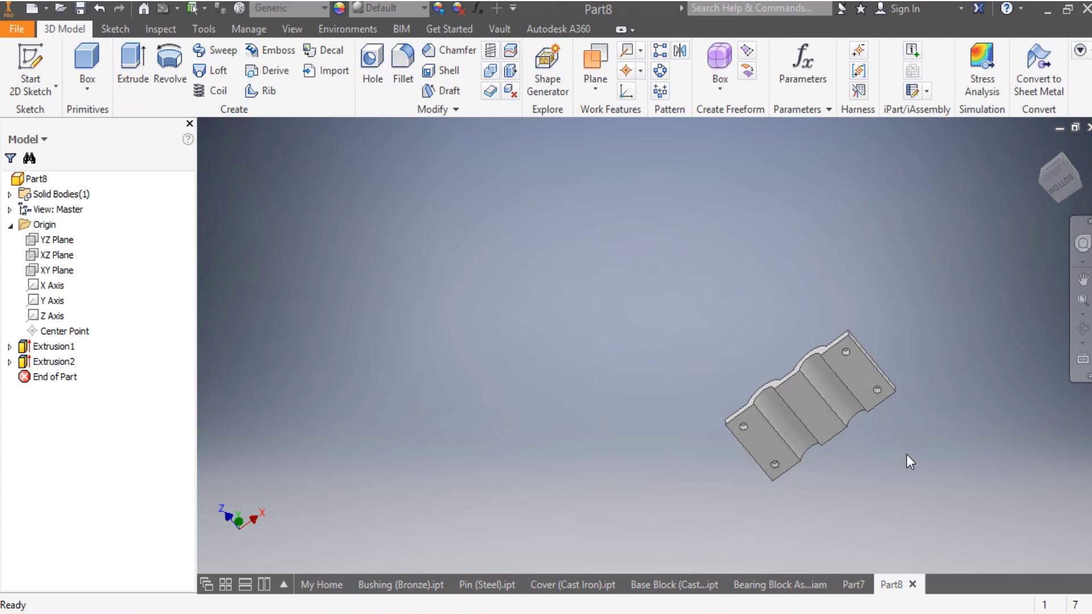
{"action": "left_click", "coordinate": [1053, 173]}
{"action": "middle_click_drag", "start_coordinate": [853, 455], "coordinate": [802, 506], "text": "shift"}
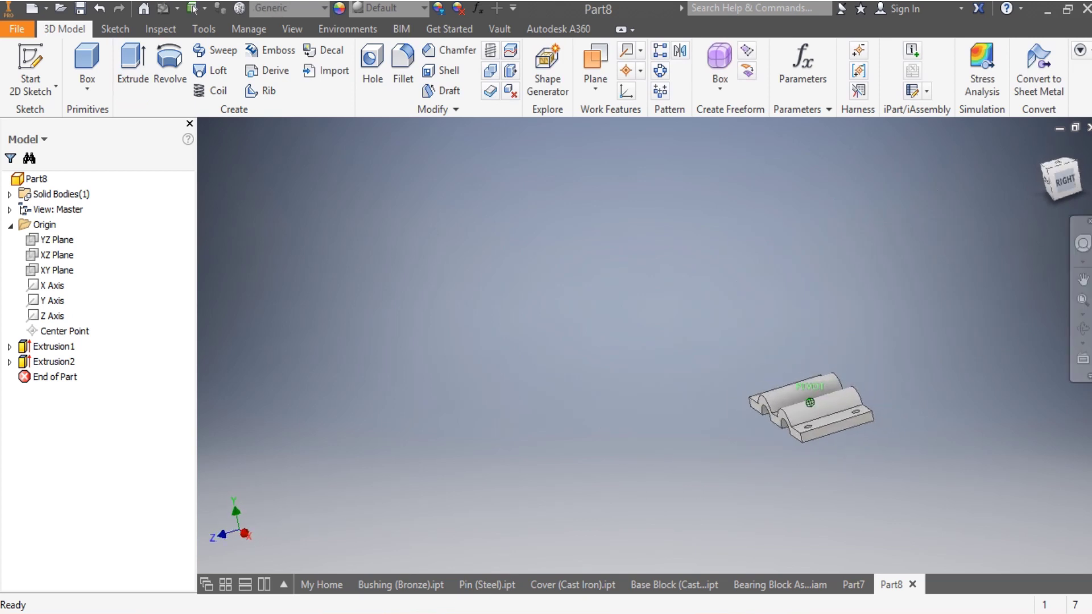
{"action": "left_click", "coordinate": [588, 585]}
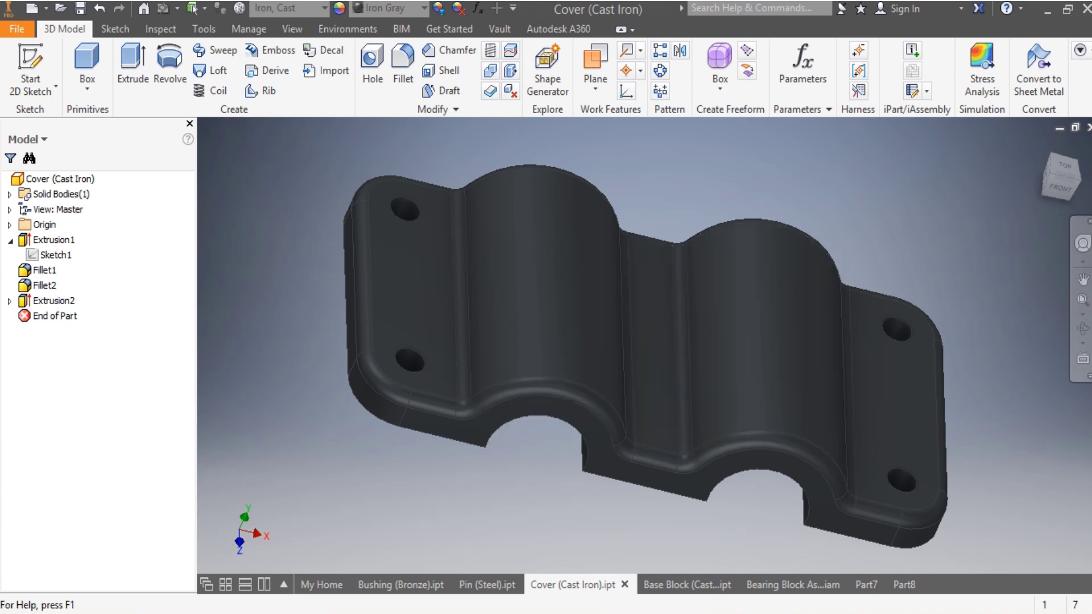
{"action": "left_click", "coordinate": [904, 586]}
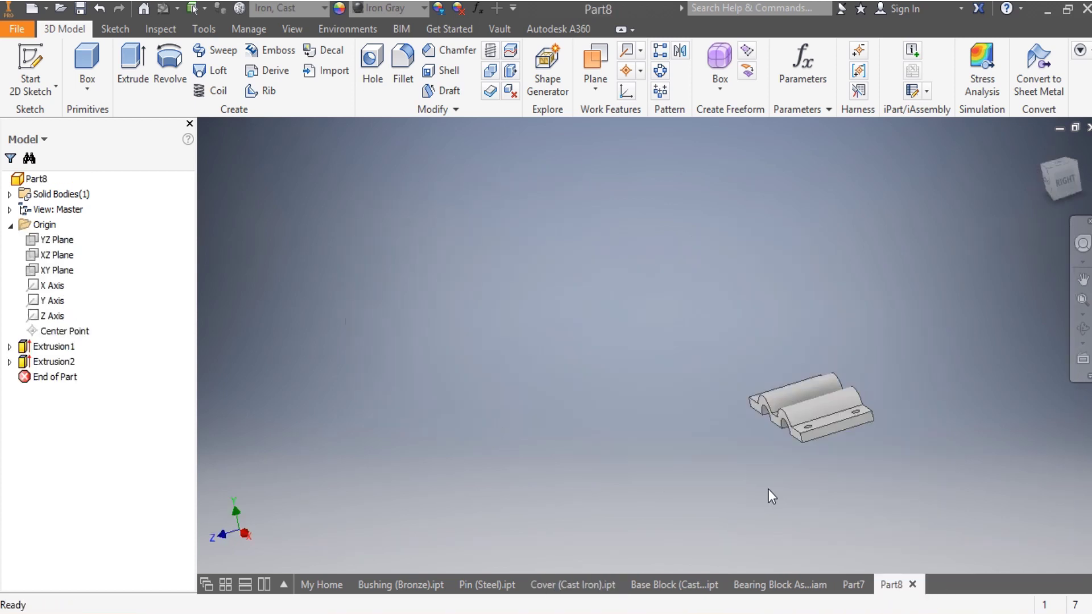
Step: Fillet the four vertical outer corner edges of the two flanges with a 1 in radius
{"action": "scroll", "coordinate": [775, 497], "scroll_direction": "down", "scroll_amount": 3}
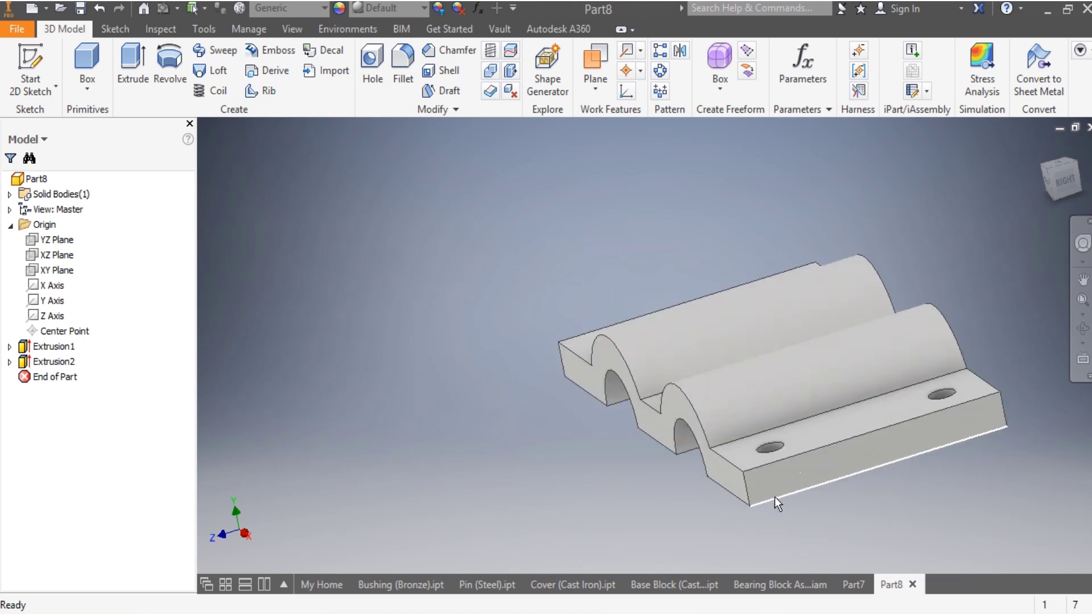
{"action": "left_click", "coordinate": [1054, 187]}
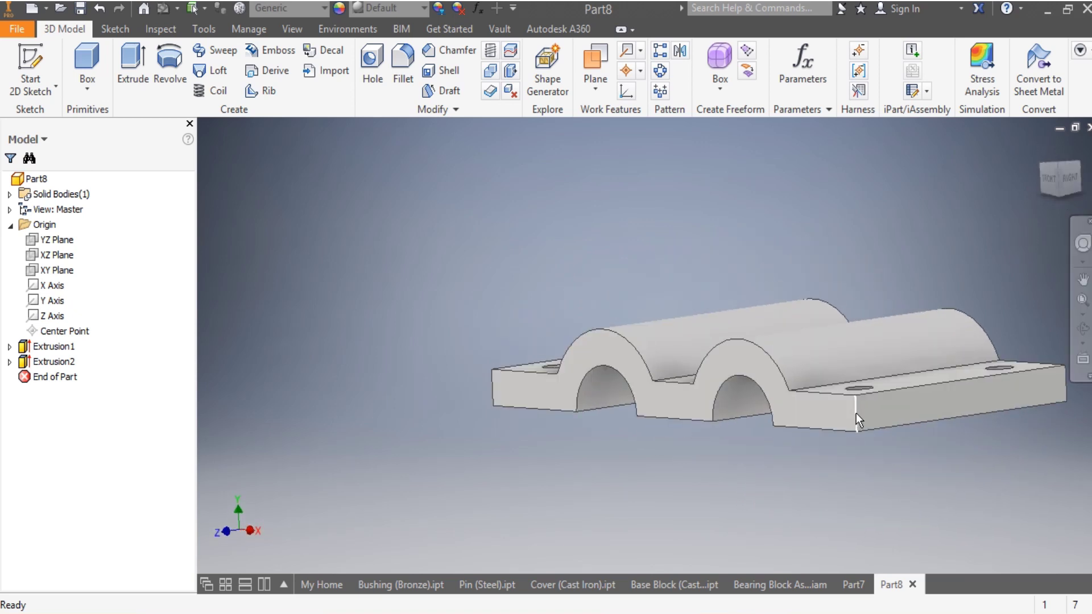
{"action": "left_click", "coordinate": [856, 413]}
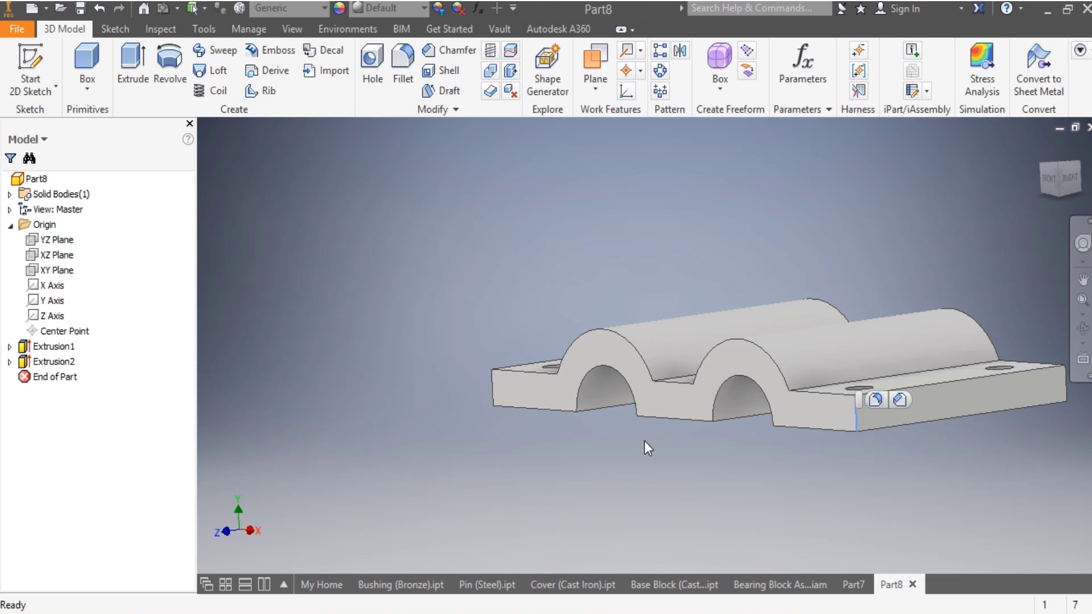
{"action": "left_click", "coordinate": [1068, 181]}
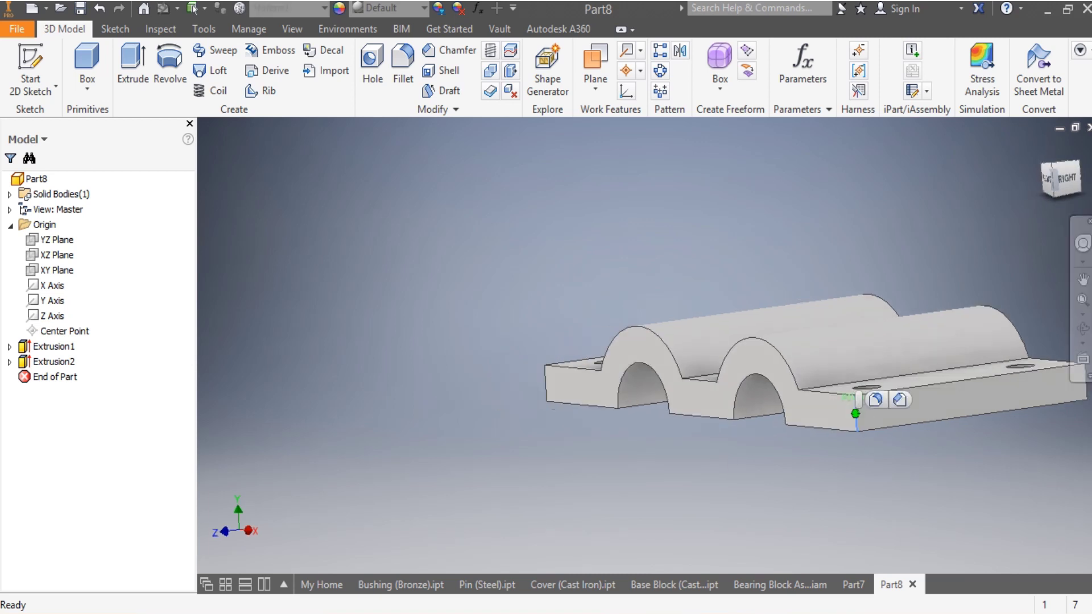
{"action": "key", "text": "F6"}
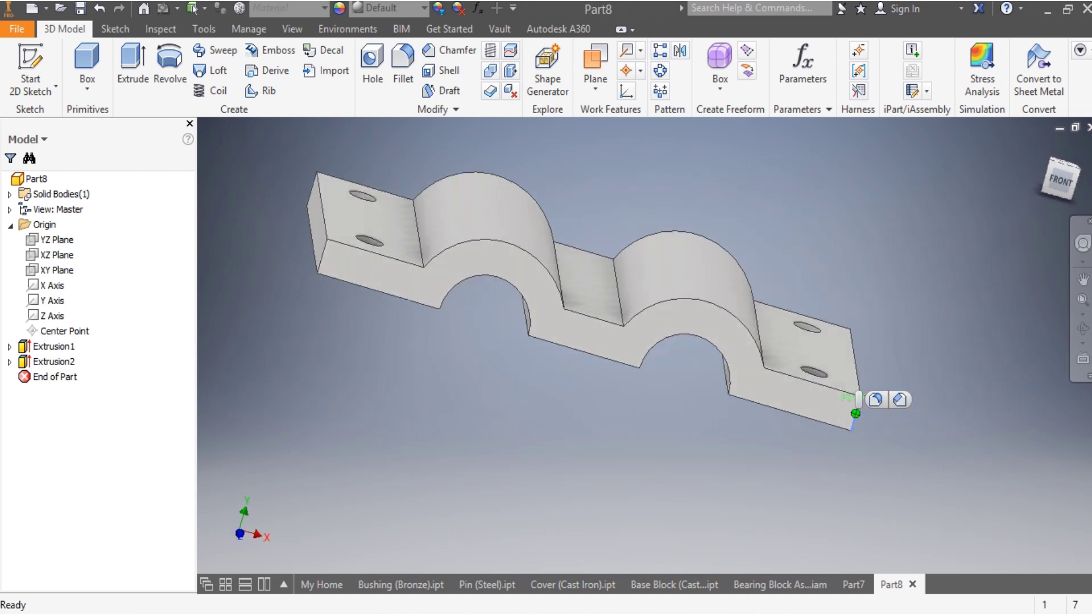
{"action": "left_click", "coordinate": [322, 258], "text": "ctrl"}
{"action": "left_click_drag", "start_coordinate": [1053, 194], "coordinate": [1002, 302]}
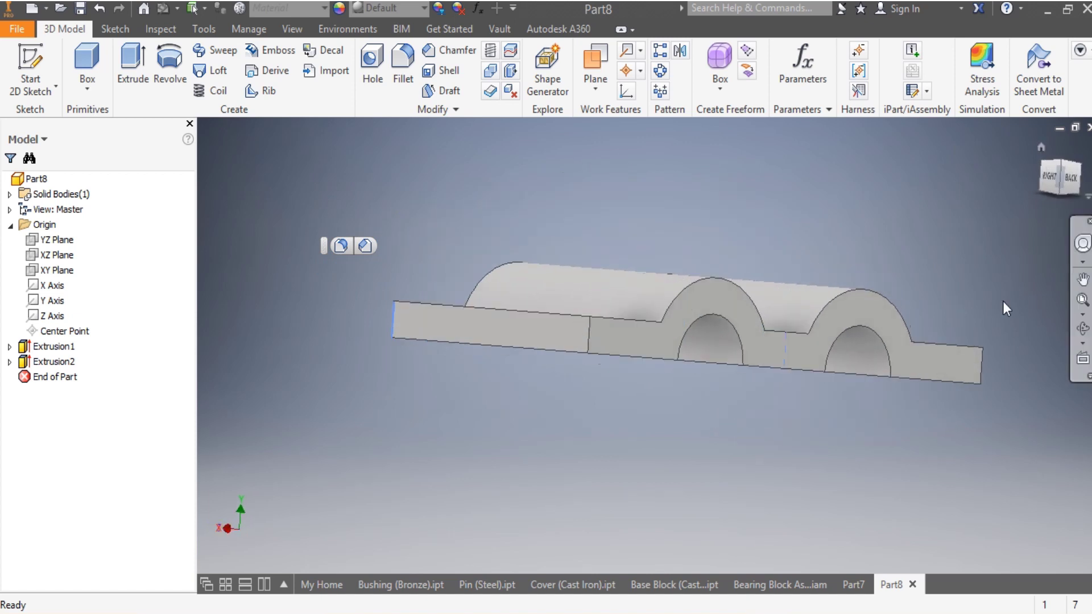
{"action": "left_click", "coordinate": [590, 332], "text": "ctrl"}
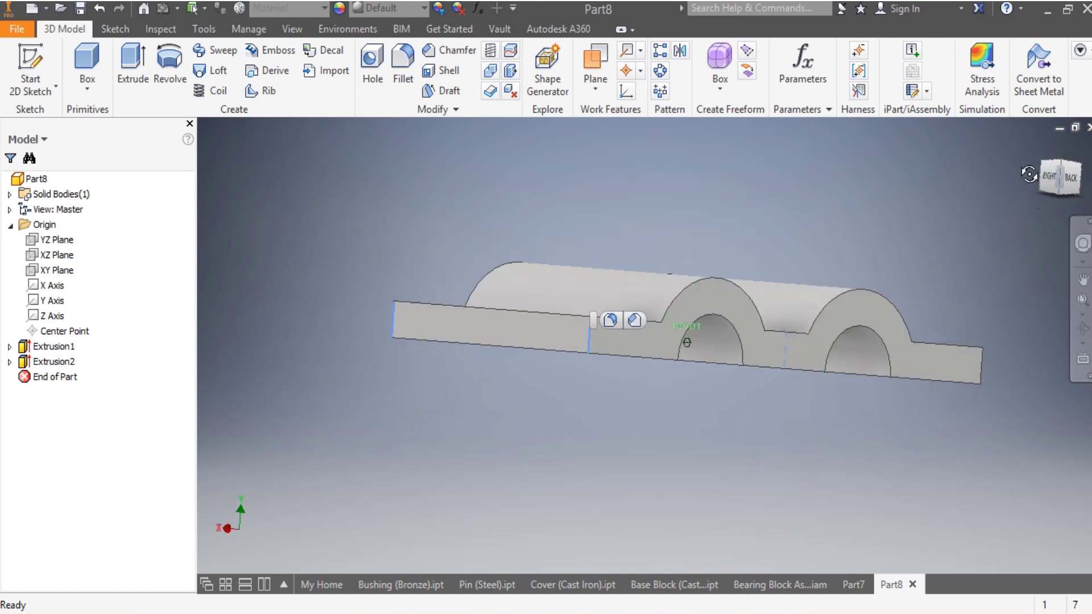
{"action": "left_click", "coordinate": [1070, 178]}
{"action": "left_click", "coordinate": [1074, 180]}
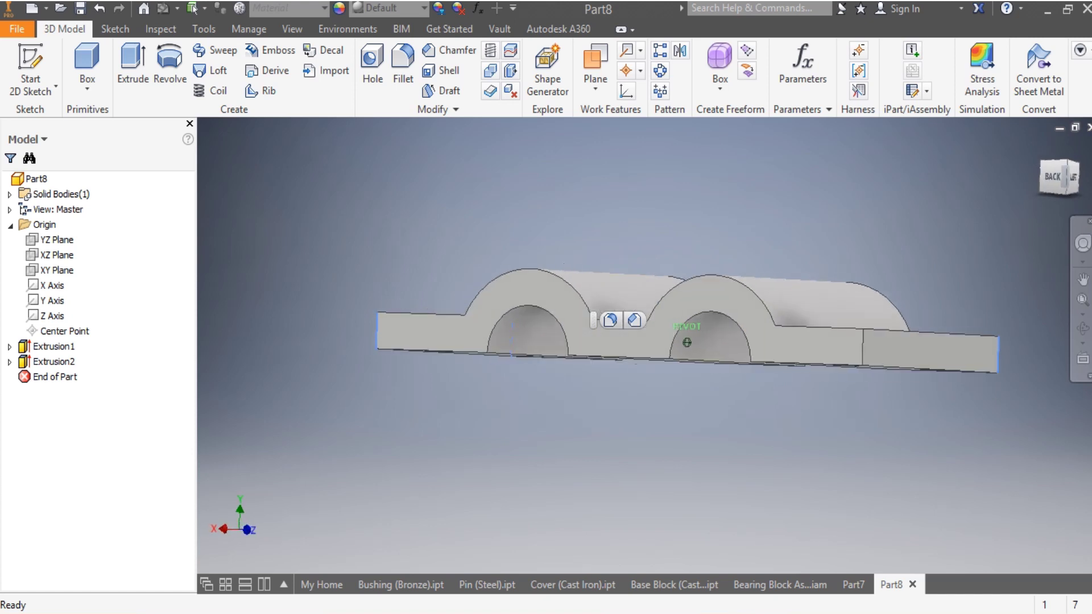
{"action": "left_click", "coordinate": [861, 351], "text": "ctrl"}
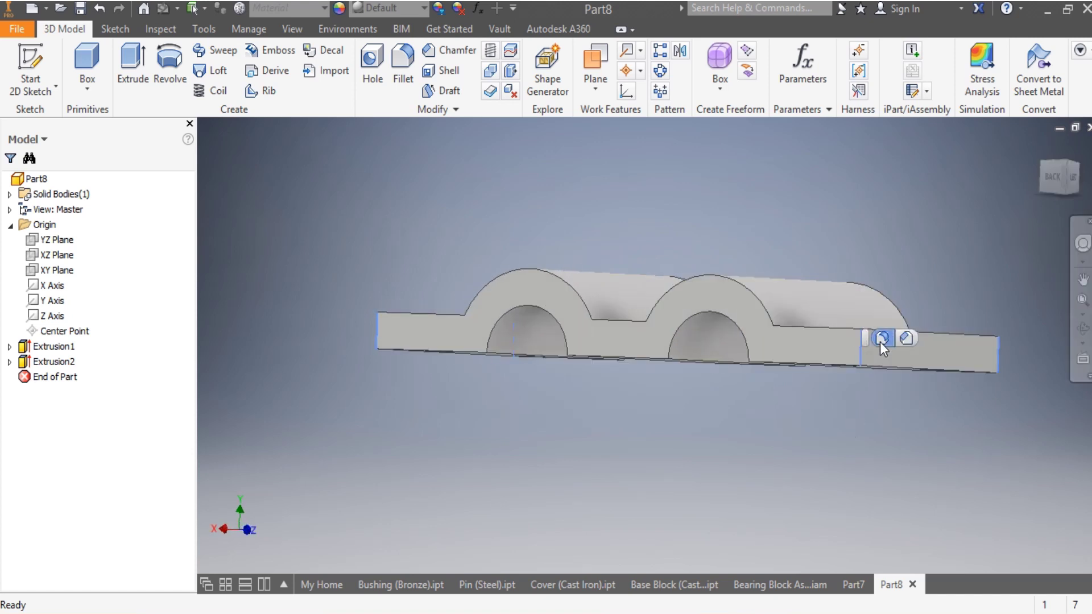
{"action": "key", "text": "f"}
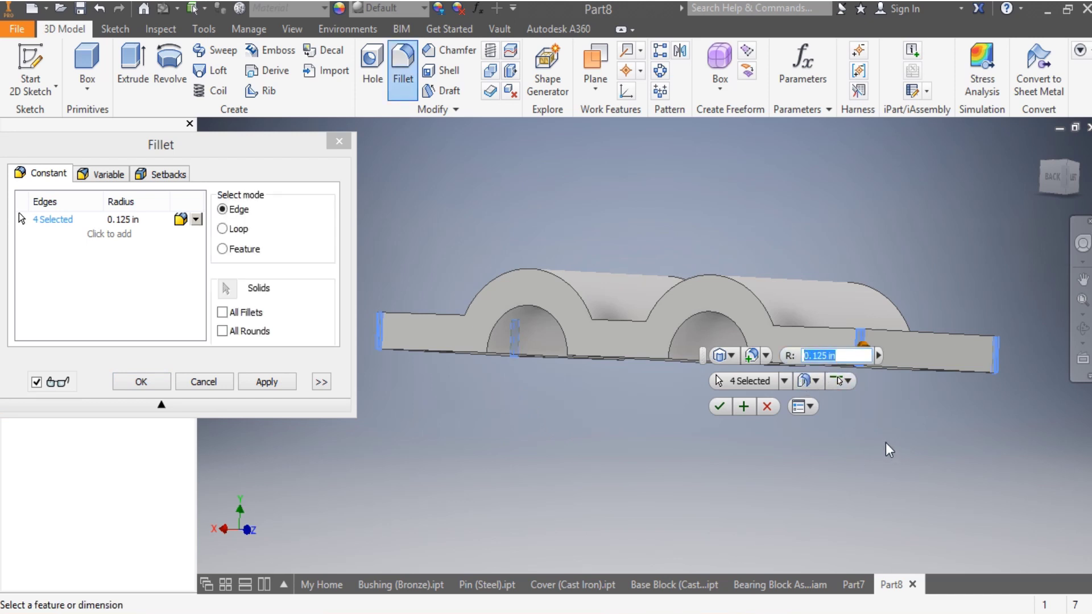
{"action": "type", "text": "1"}
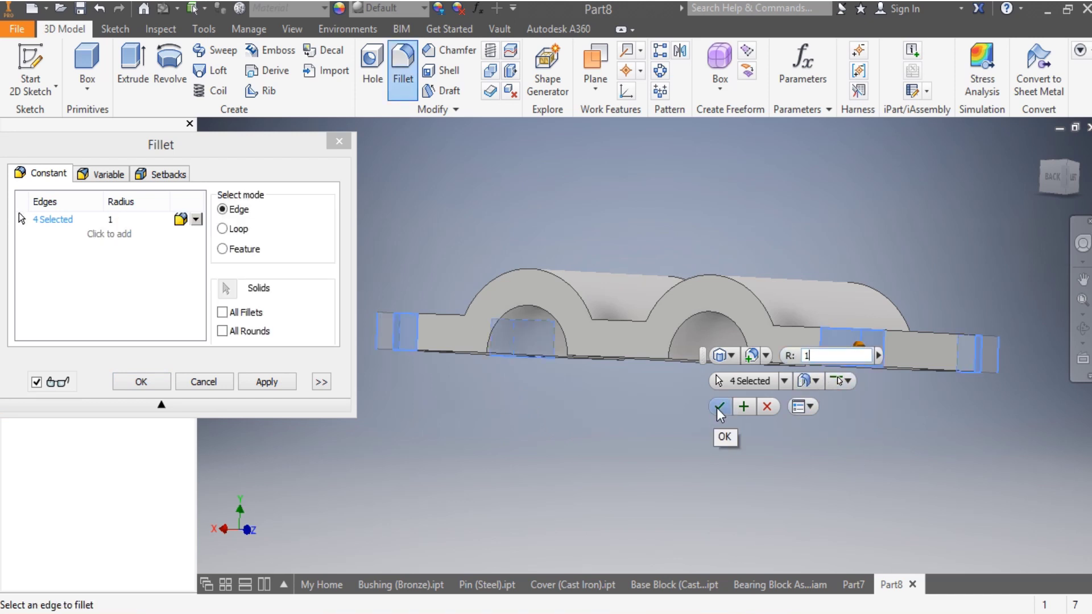
{"action": "left_click", "coordinate": [718, 406]}
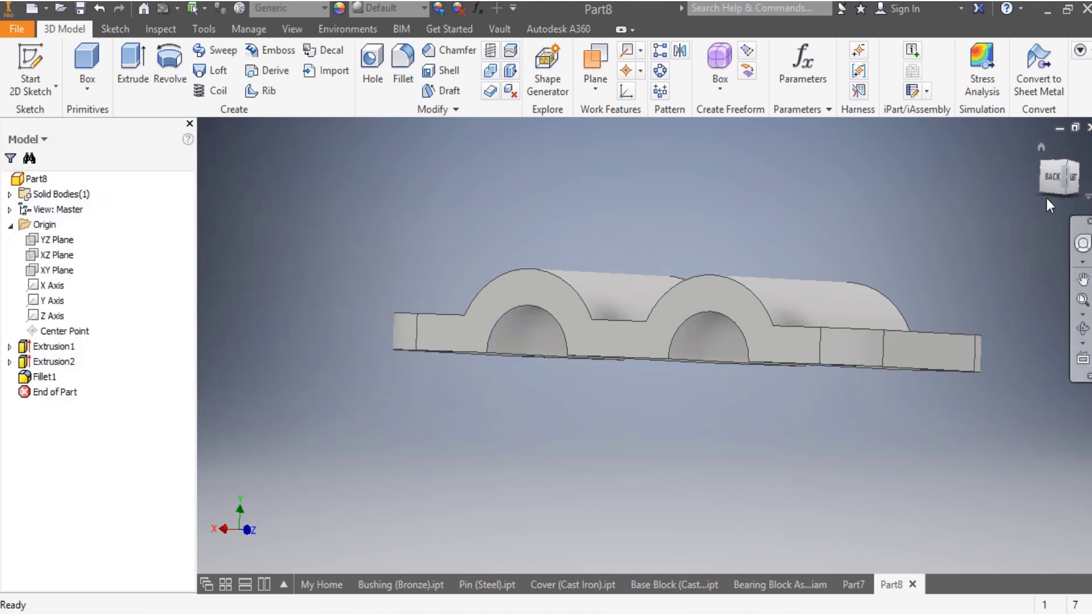
Step: Start a fillet on the upper outer edge at the end of the flange
{"action": "left_click", "coordinate": [1054, 187]}
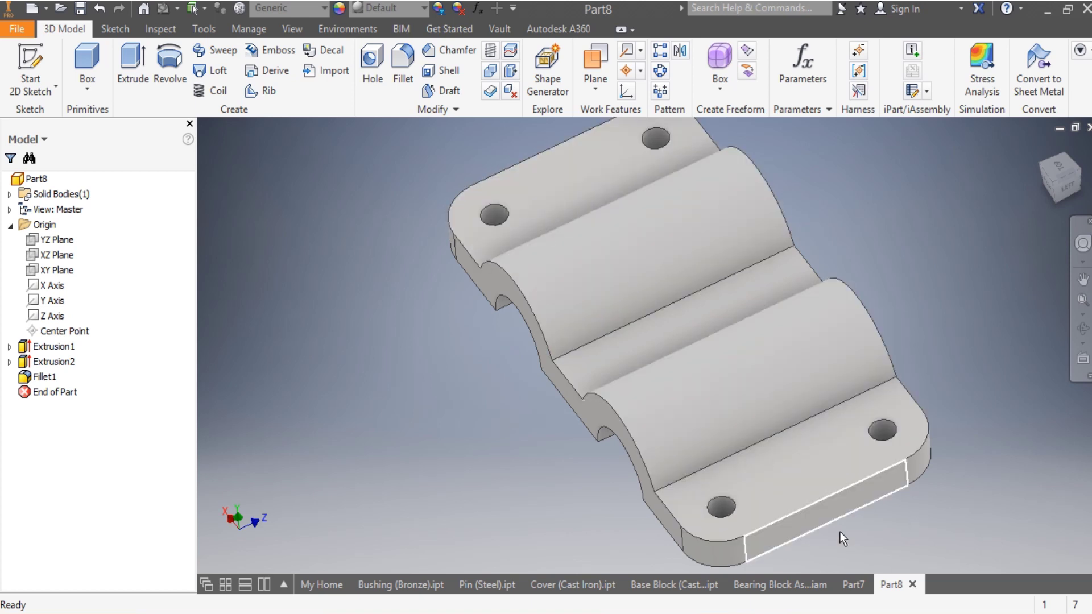
{"action": "right_click", "coordinate": [817, 501]}
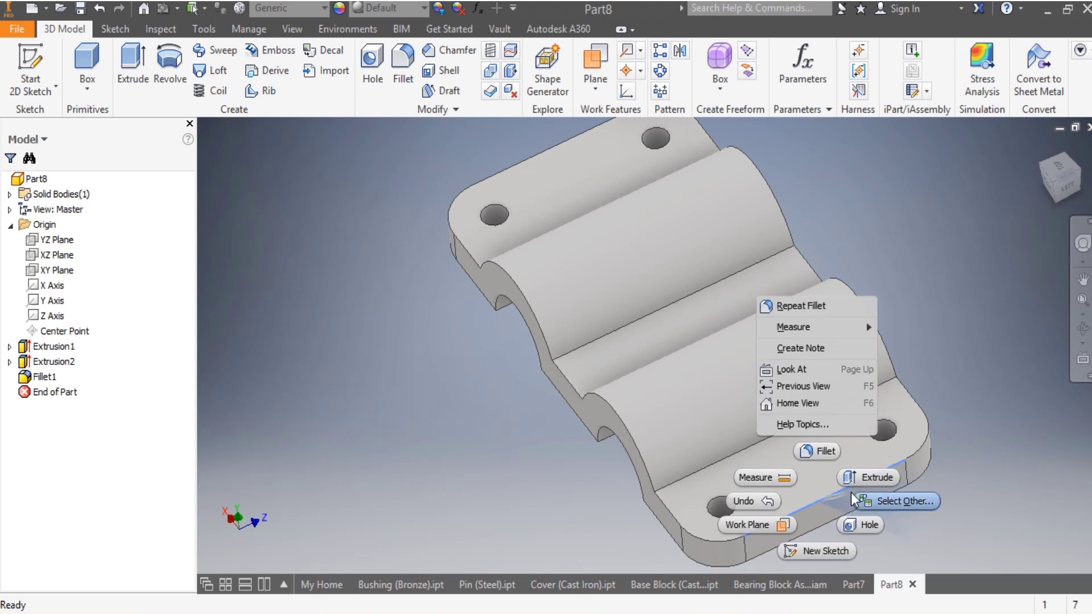
{"action": "left_click", "coordinate": [819, 452]}
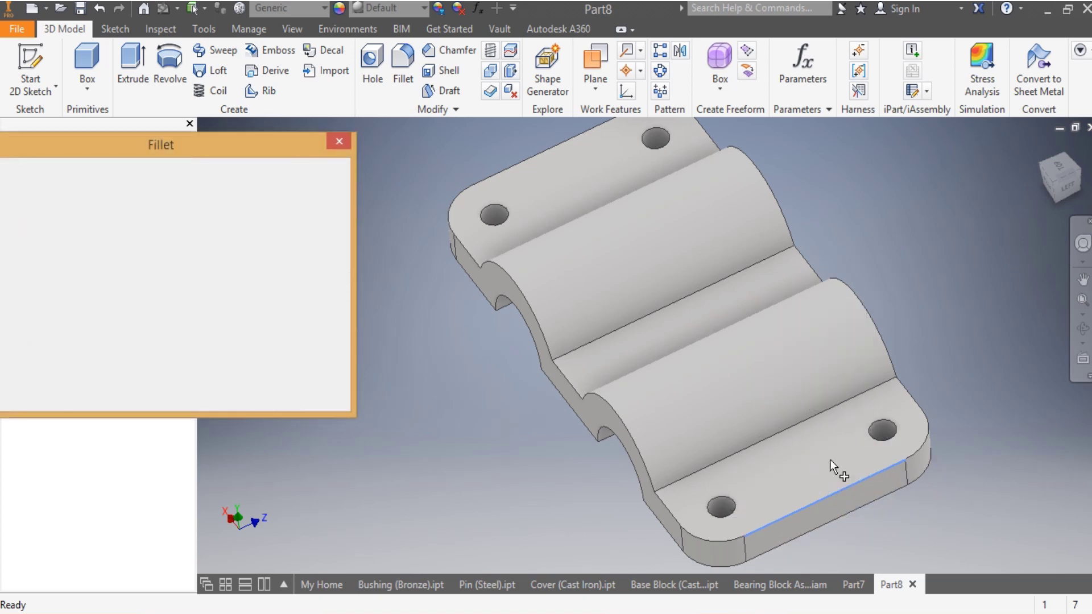